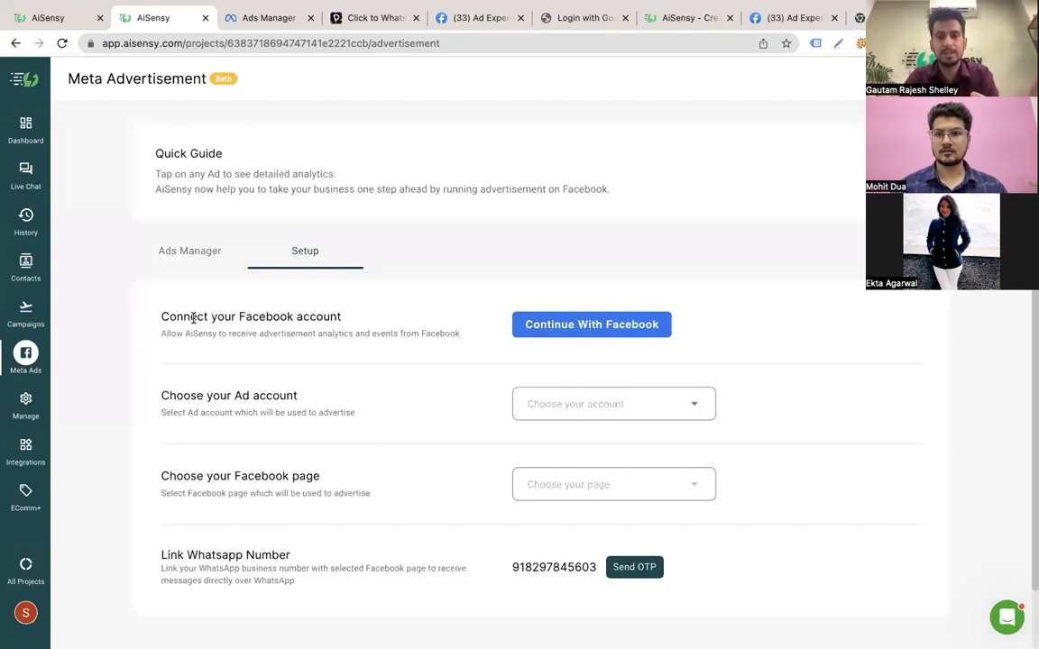
drag(193, 318, 327, 322)
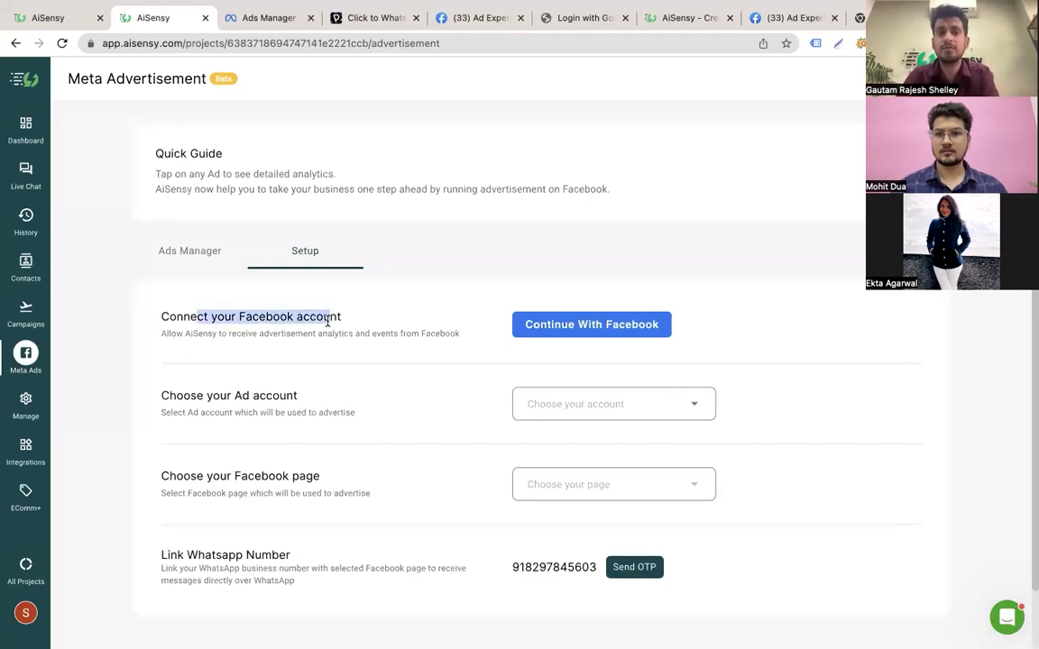
drag(219, 395, 317, 398)
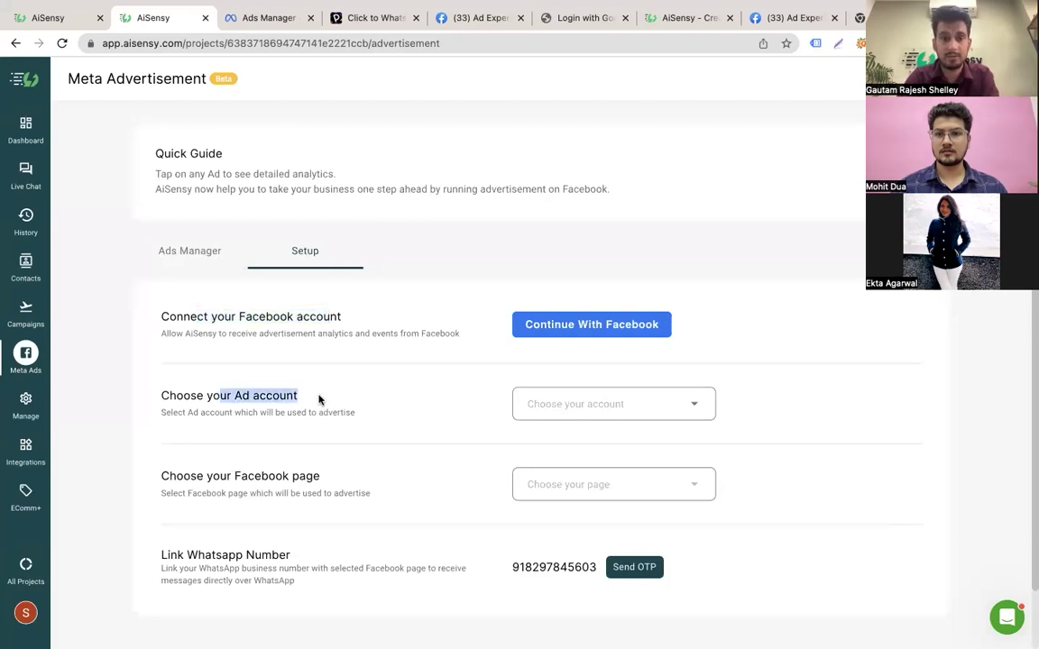
drag(239, 475, 320, 477)
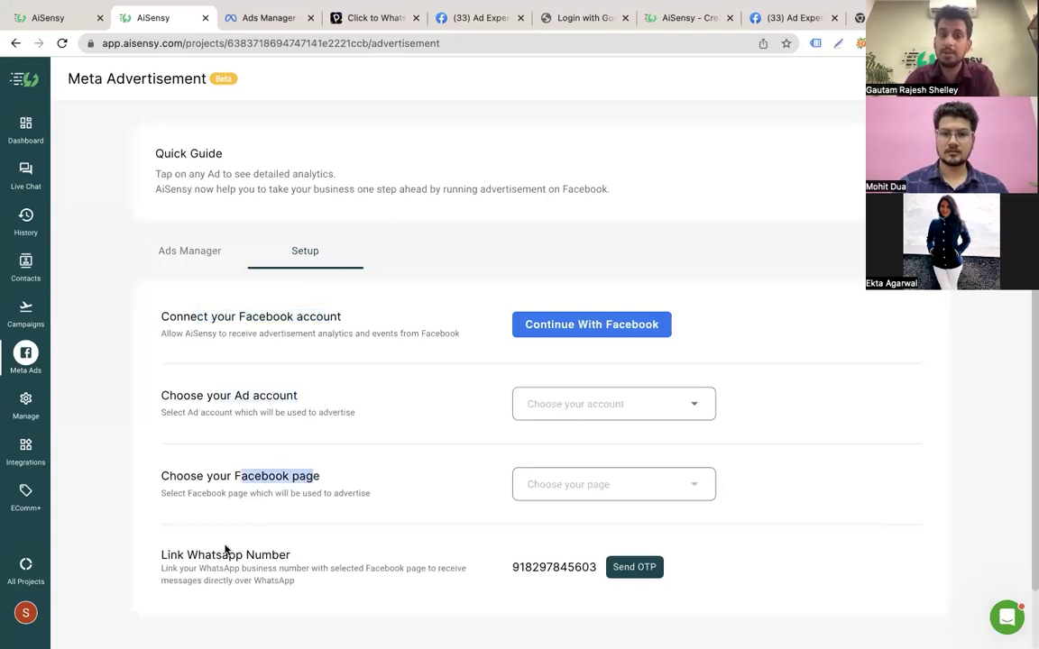
drag(216, 554, 295, 554)
click(306, 553)
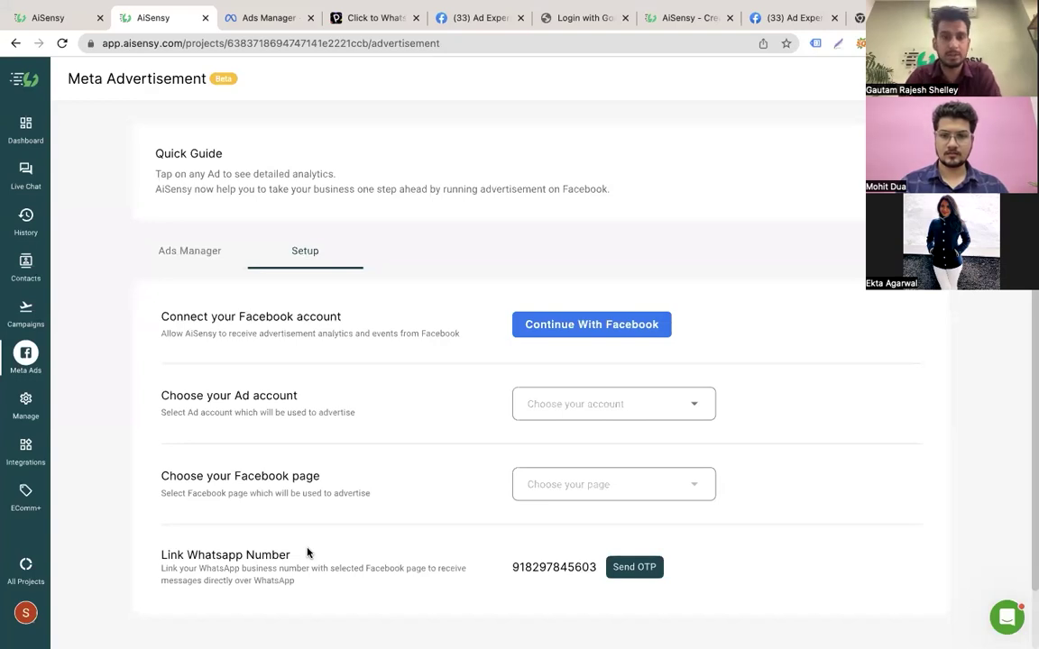
Connect the Facebook account and choose the AiSensy Pages ad account for advertising
click(551, 328)
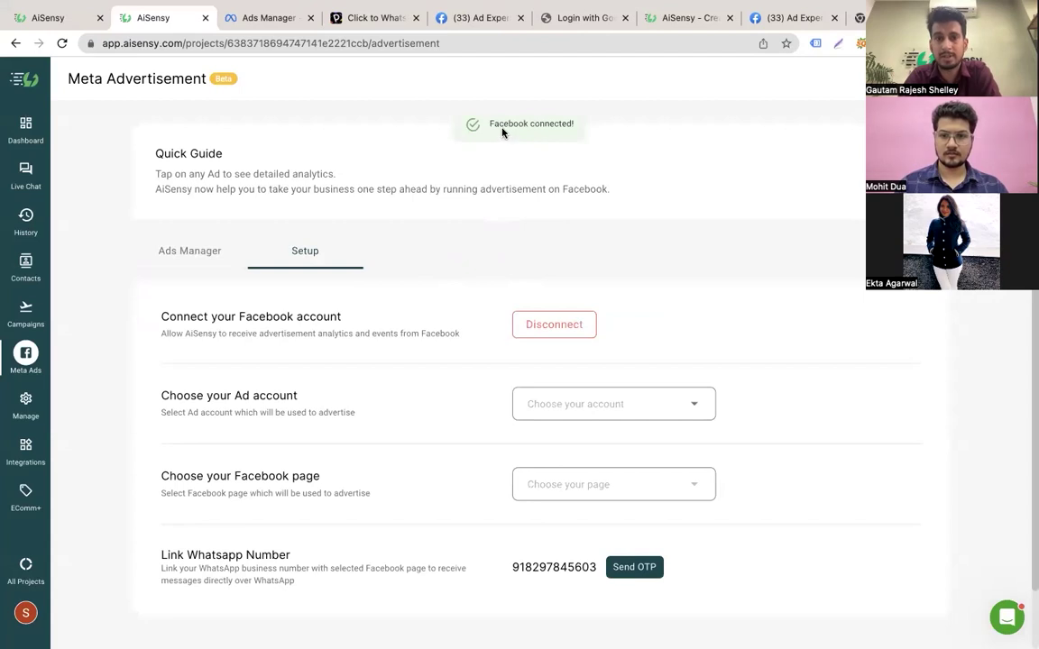
click(545, 399)
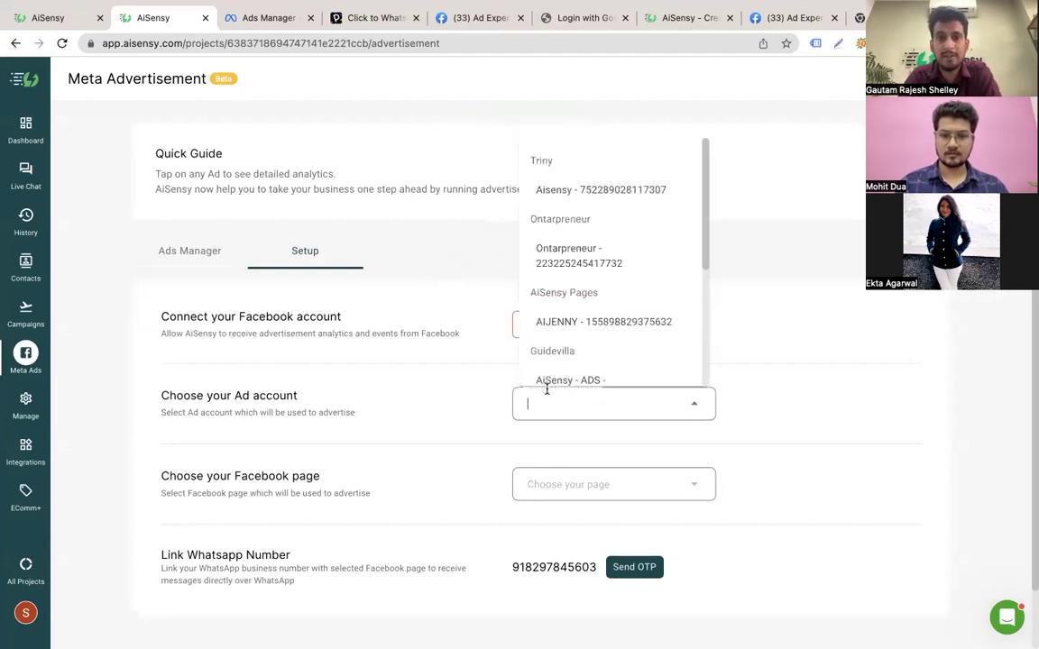
scroll(588, 337, down, 5)
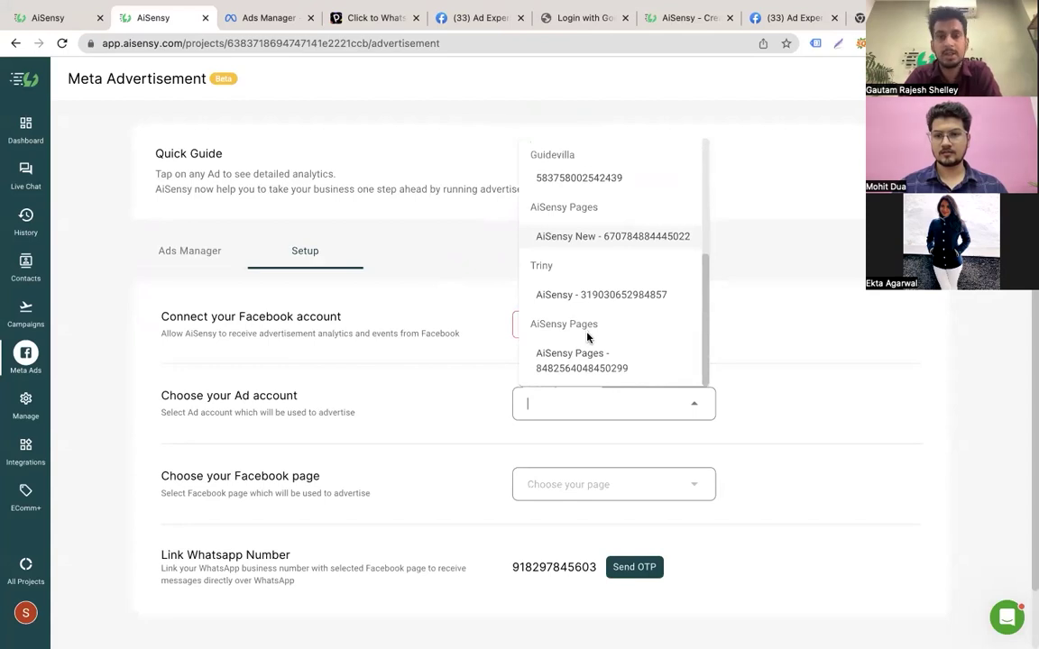
click(584, 358)
Choose AiJenny as the Facebook page used to advertise
scroll(559, 410, down, 2)
click(549, 419)
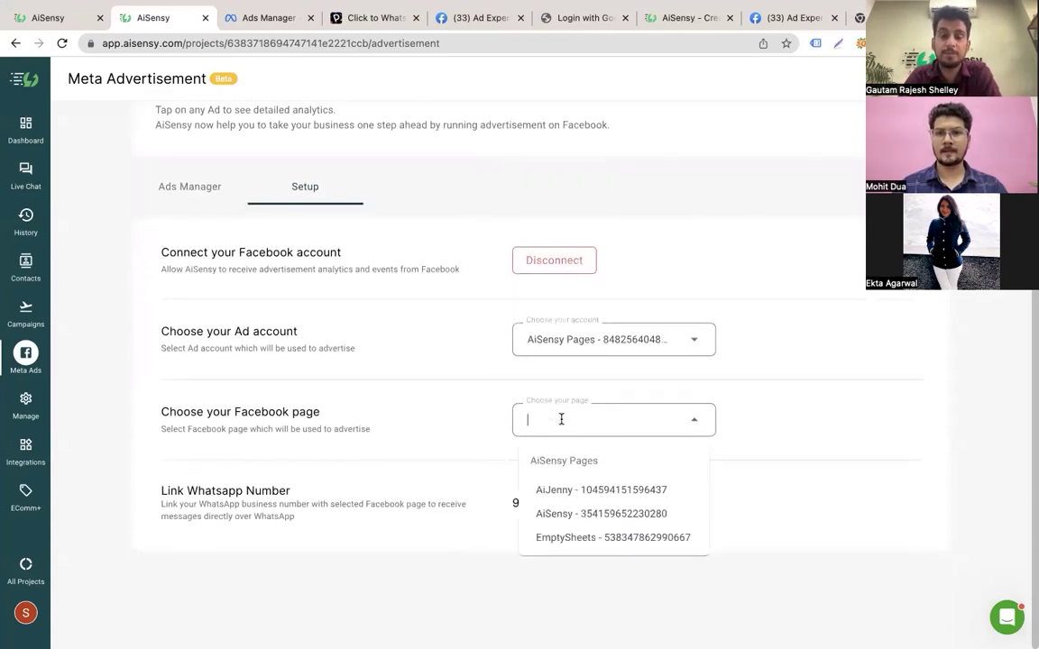
click(543, 489)
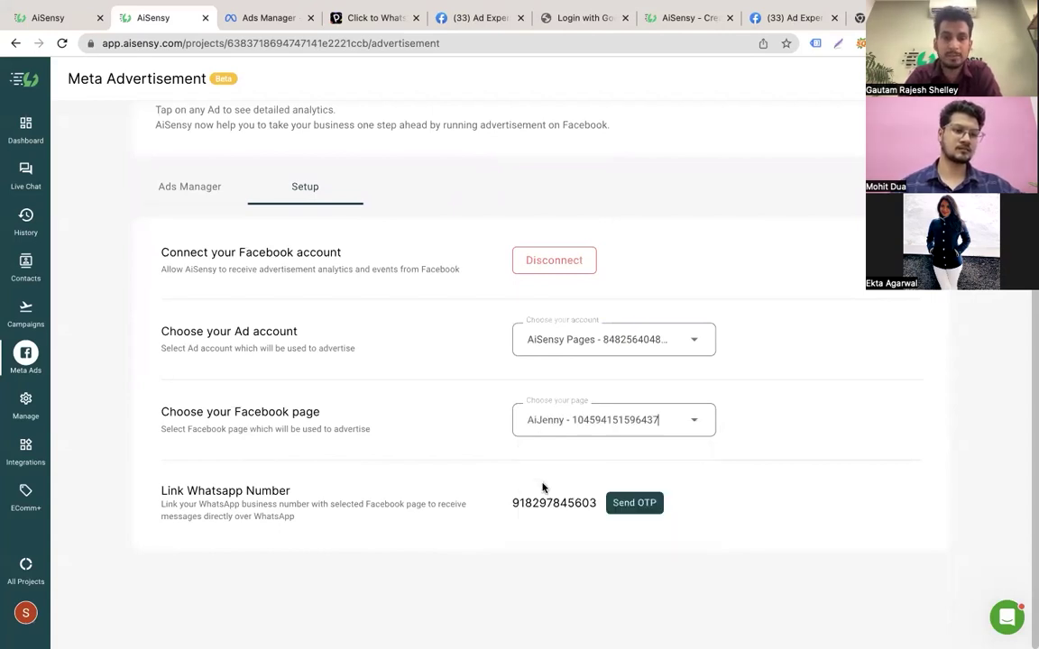
Link the project's WhatsApp number by requesting an OTP and submitting the one-time password
click(629, 502)
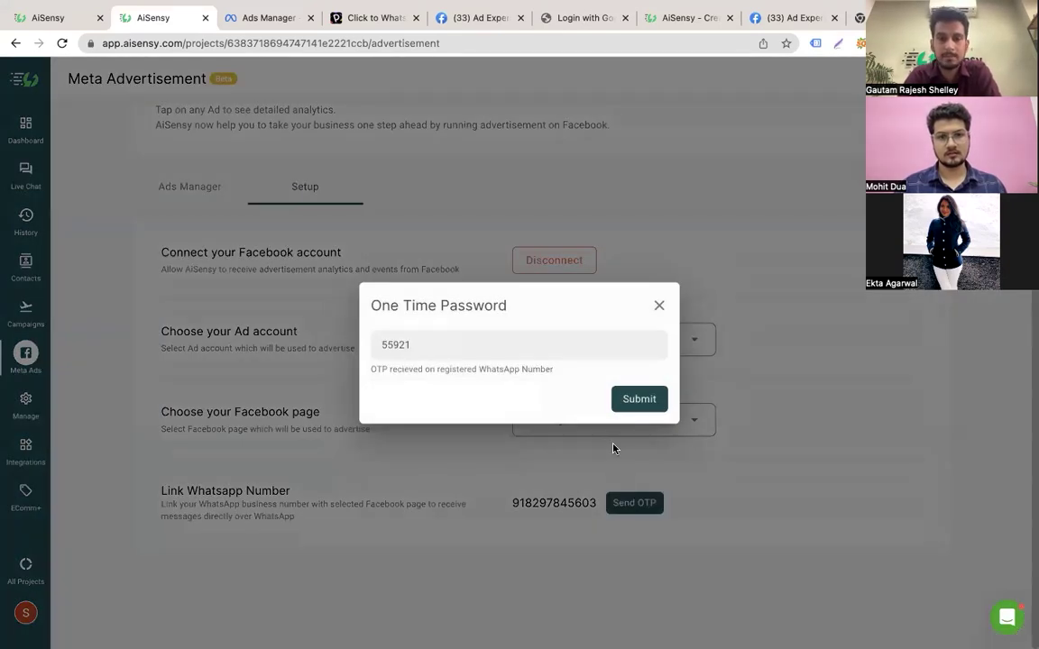
click(634, 408)
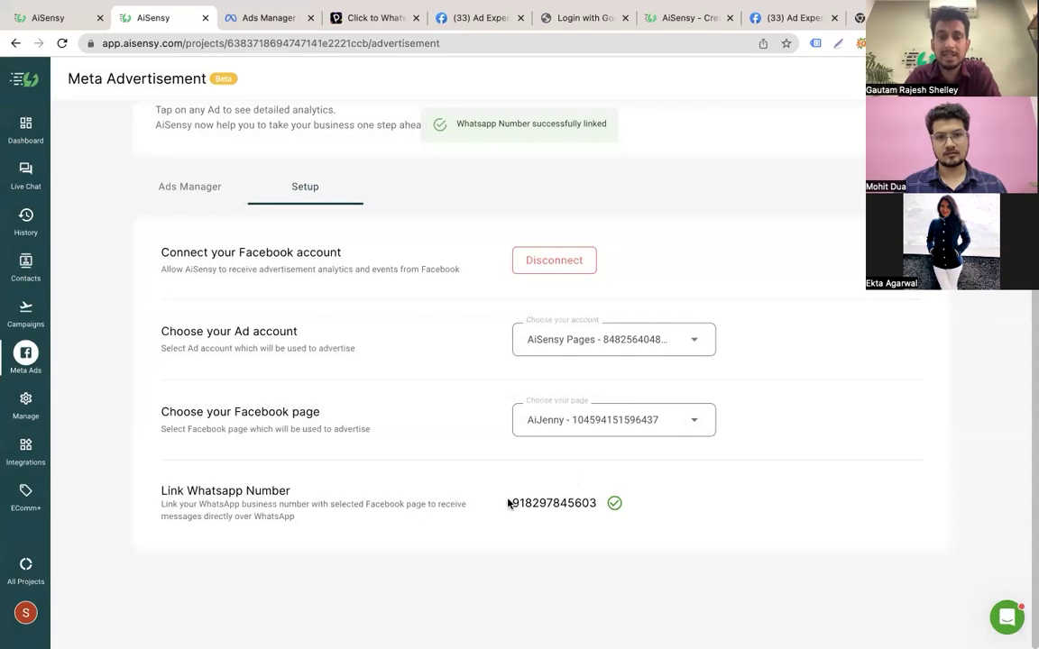
drag(510, 501, 607, 505)
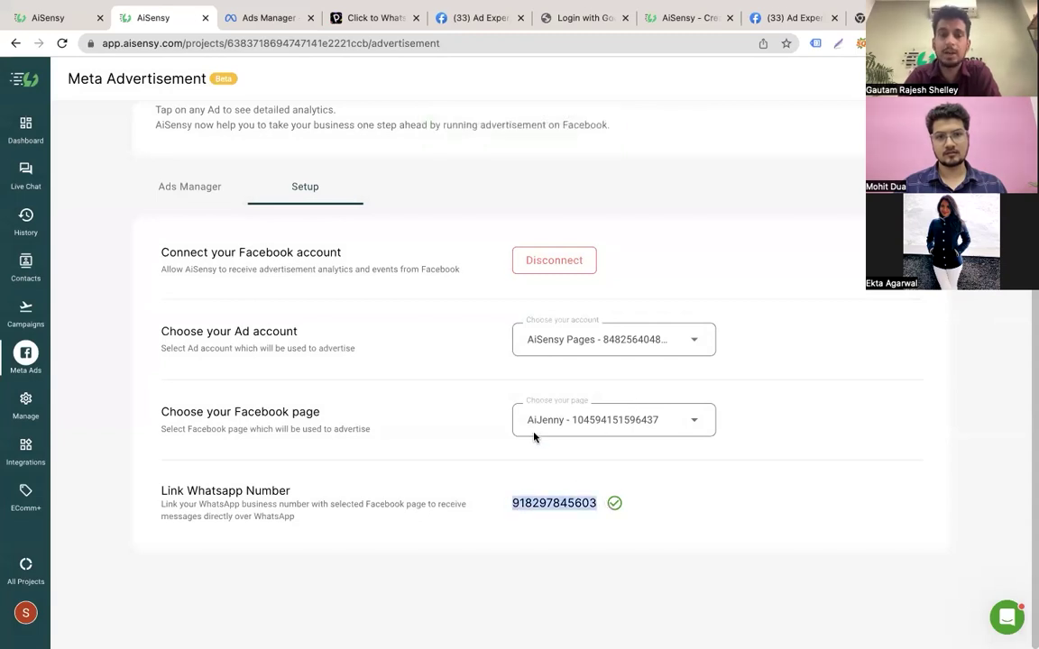
click(503, 394)
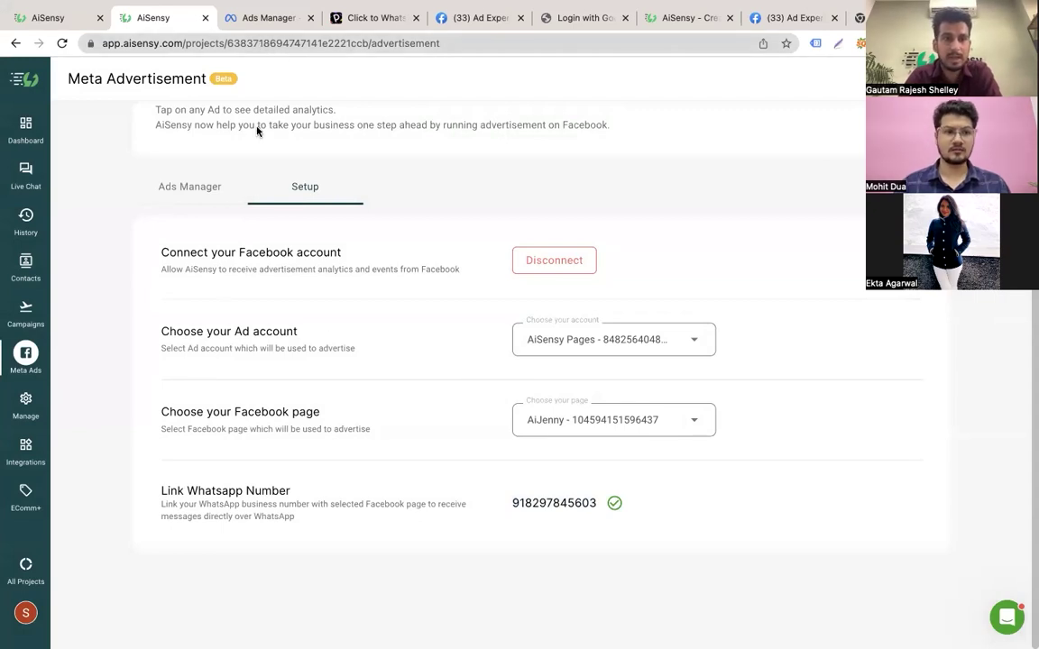
Switch to the other AiSensy project, whose Facebook page is AiSensy Platform, and start creating an advertisement from its Ads Manager
click(79, 26)
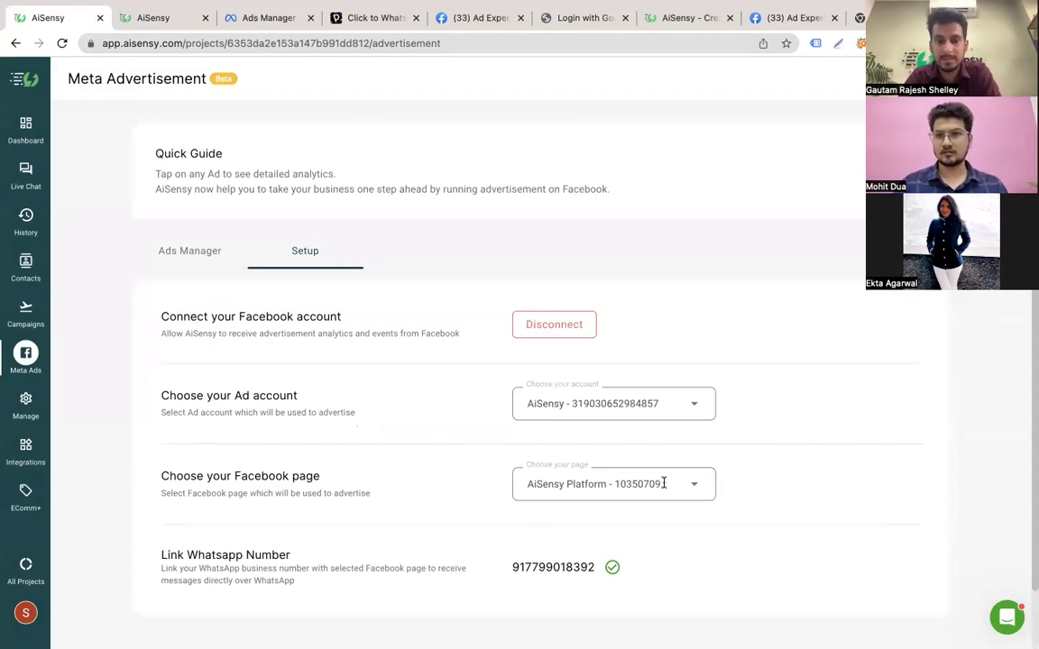
drag(520, 566, 584, 565)
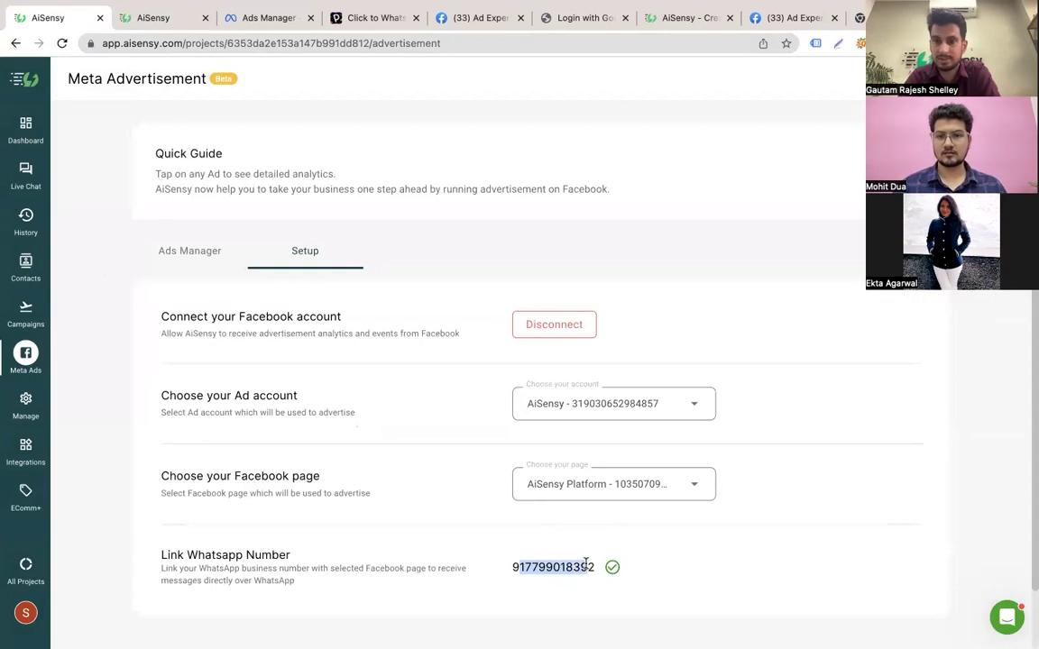
click(535, 562)
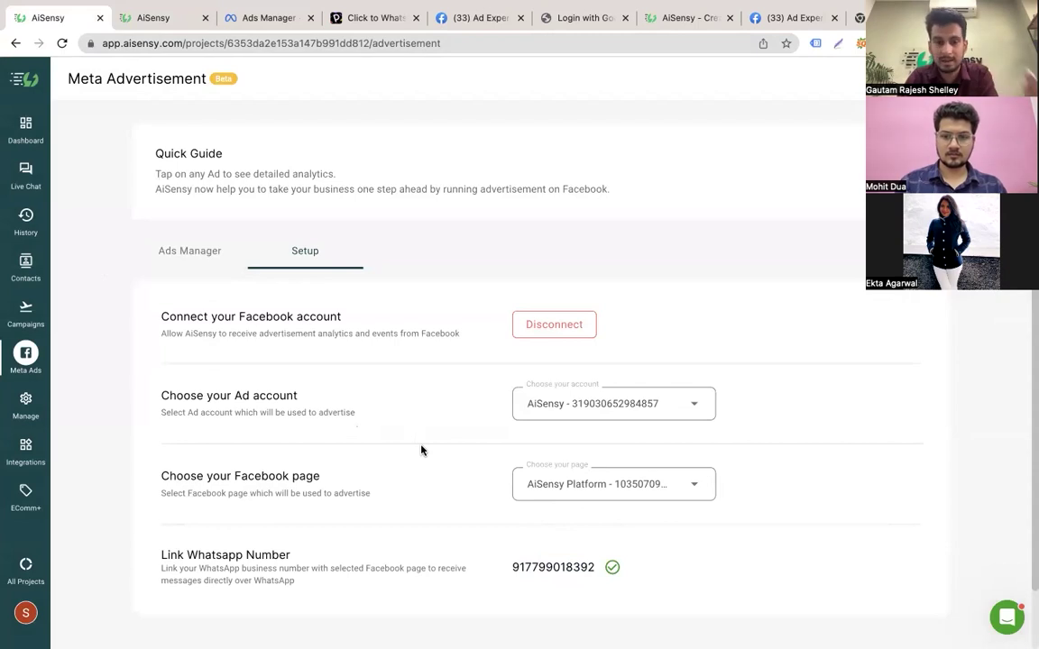
click(199, 242)
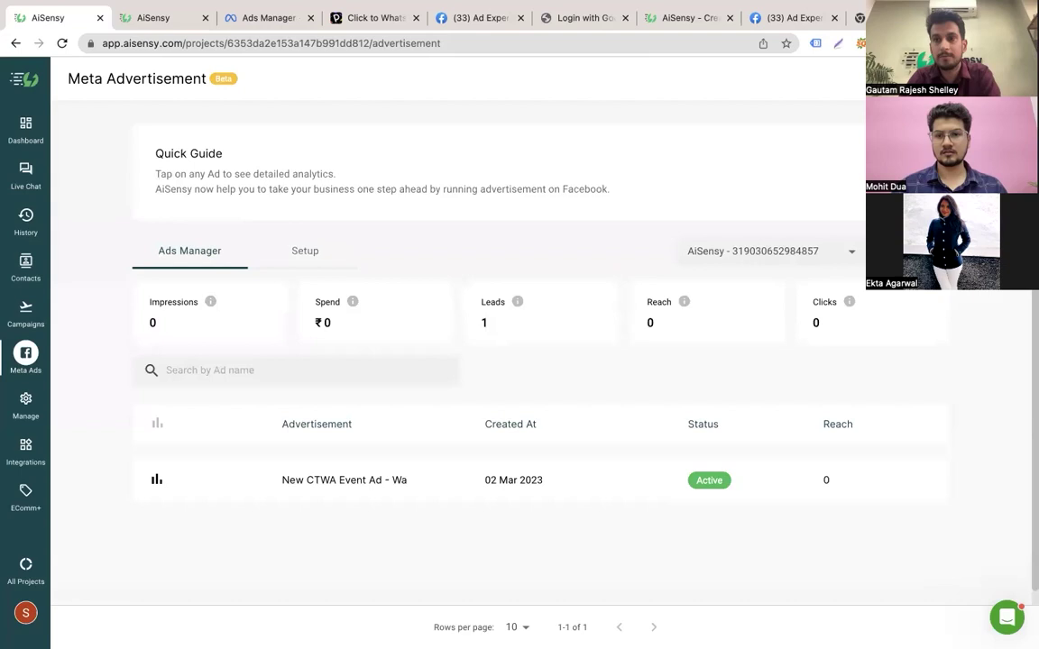
click(937, 79)
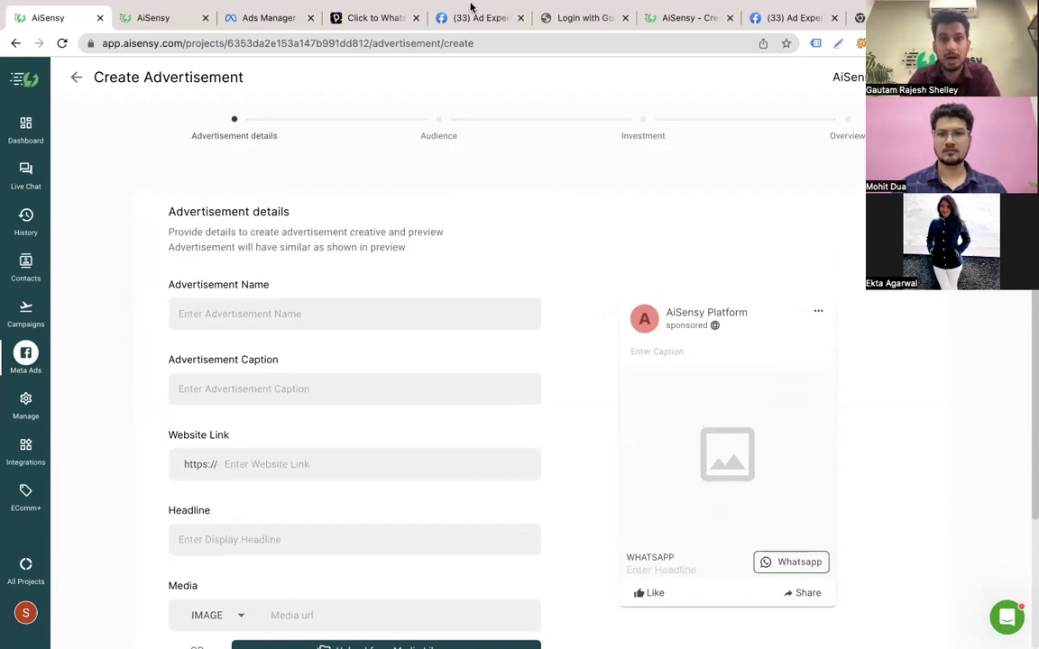
Name the advertisement "New Ad for Ctw" and enter the caption "It time to run Click to WhatsApp Ads"
scroll(361, 296, down, 2)
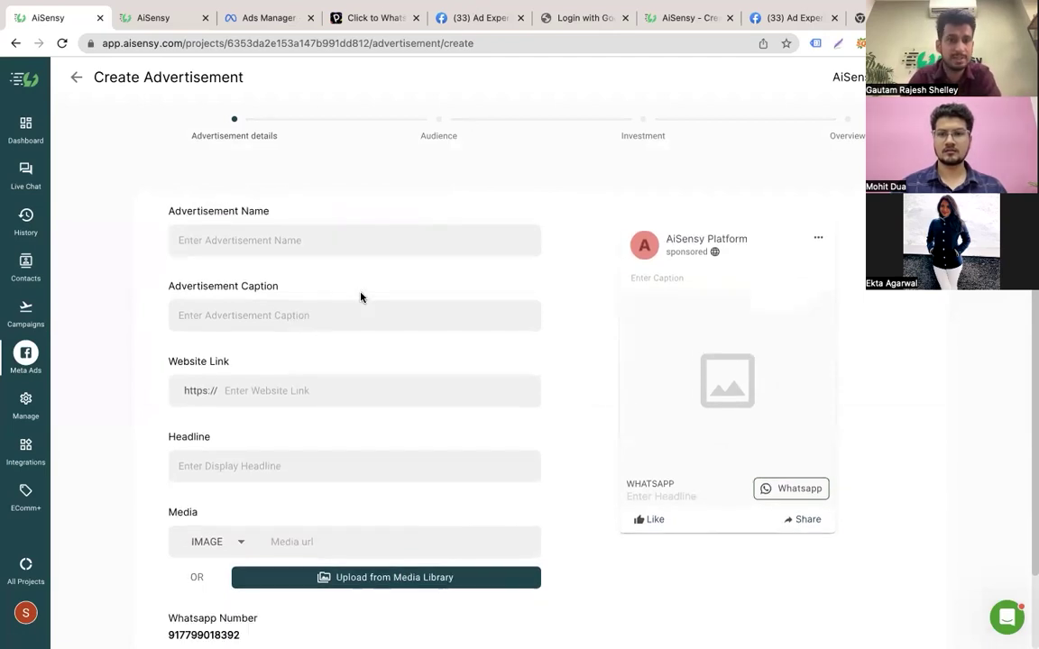
click(332, 242)
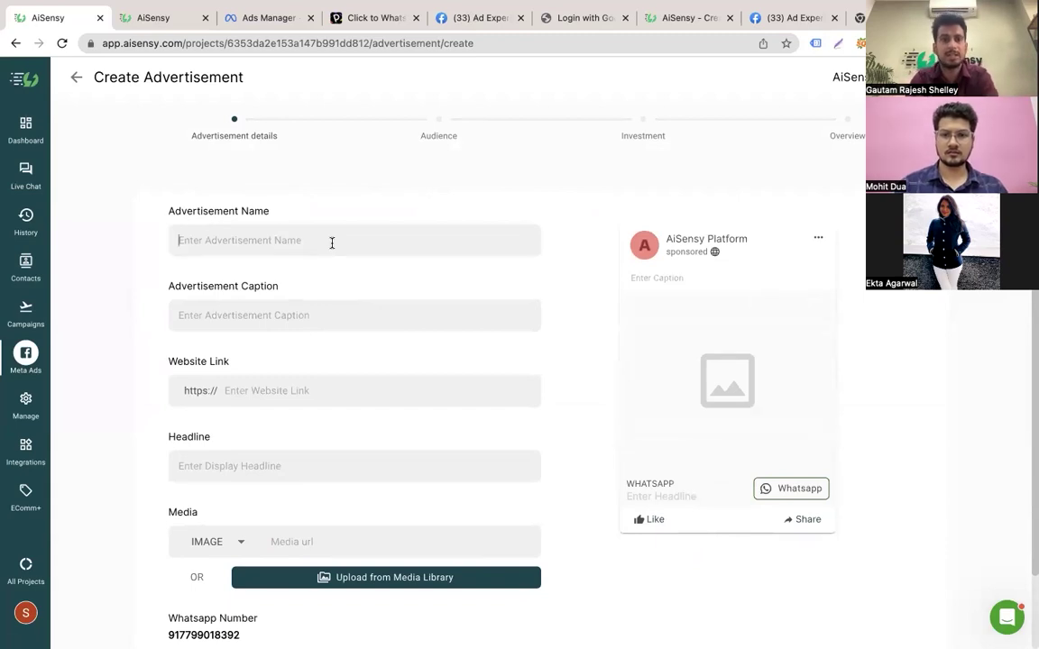
text(New Ad for Ctw)
click(279, 305)
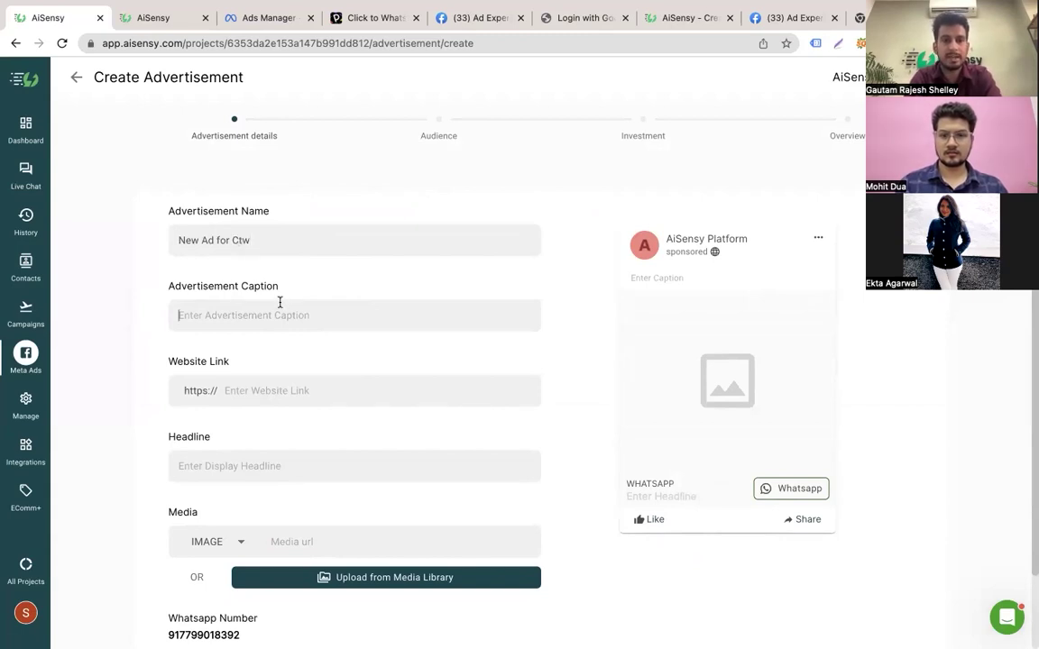
text(It time to run Cloic)
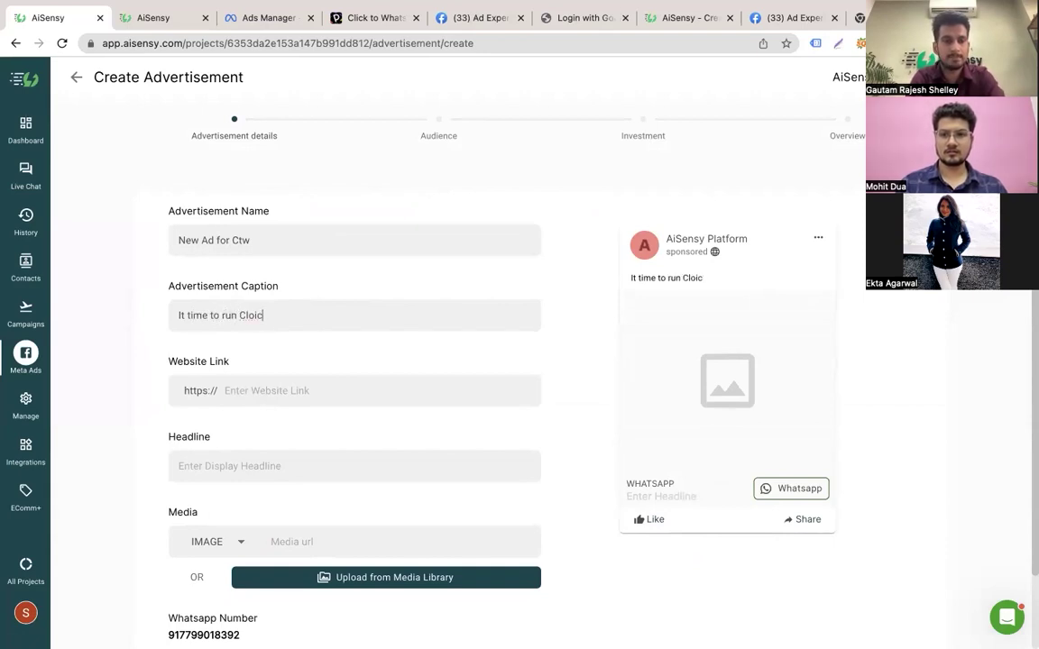
key(BackSpace)
key(BackSpace)
key(BackSpace)
text(ick to WhatsApp Ads)
Set the website link to aisensy.com and the headline to "Register for FREE"
click(244, 391)
text(aisensy.com)
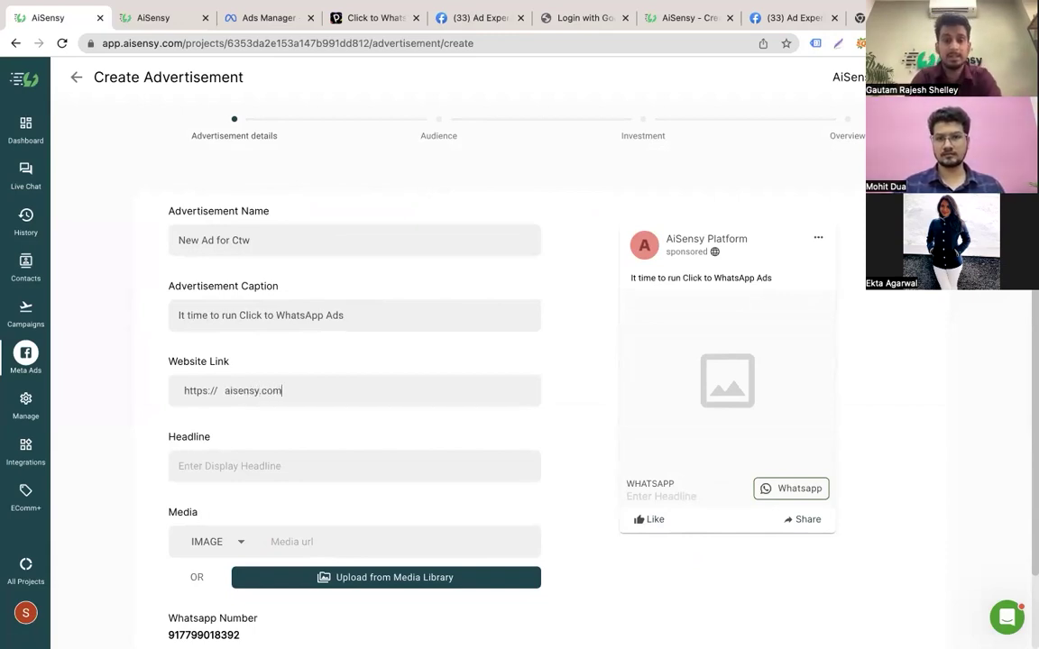
click(250, 461)
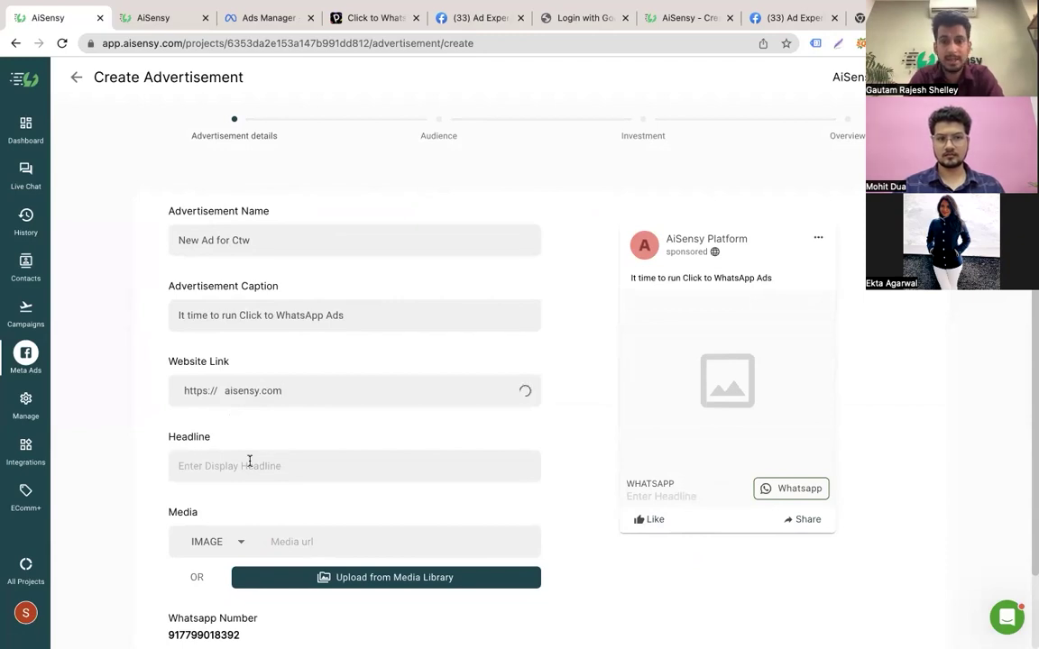
text(Register for FREE)
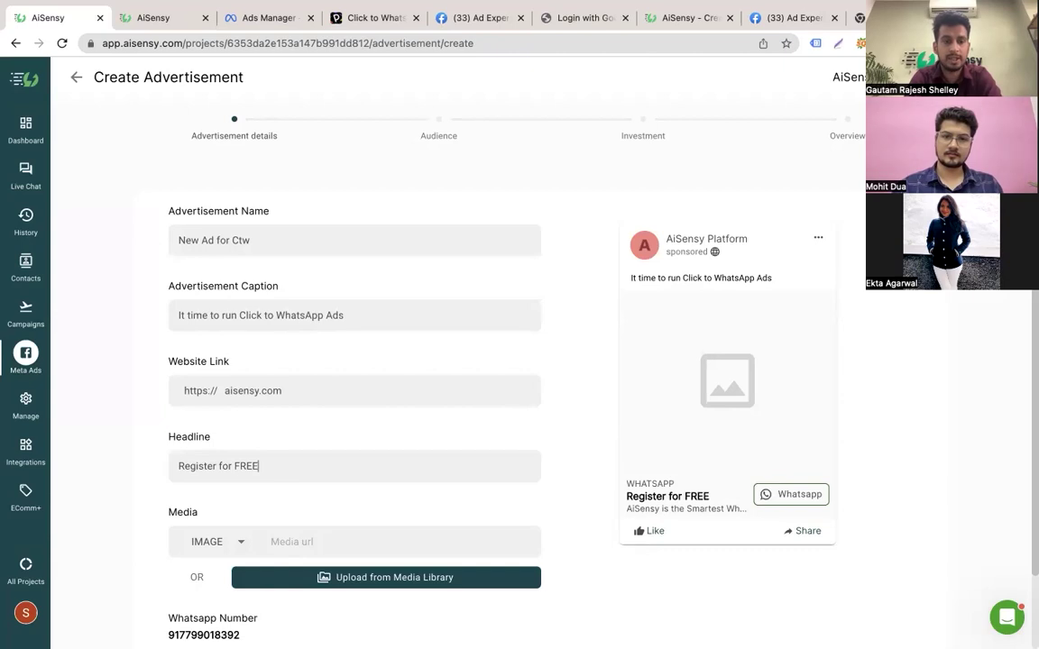
Add the CTWA Event banner showing the three speakers from the Media Library as the ad image
scroll(239, 547, down, 2)
click(341, 502)
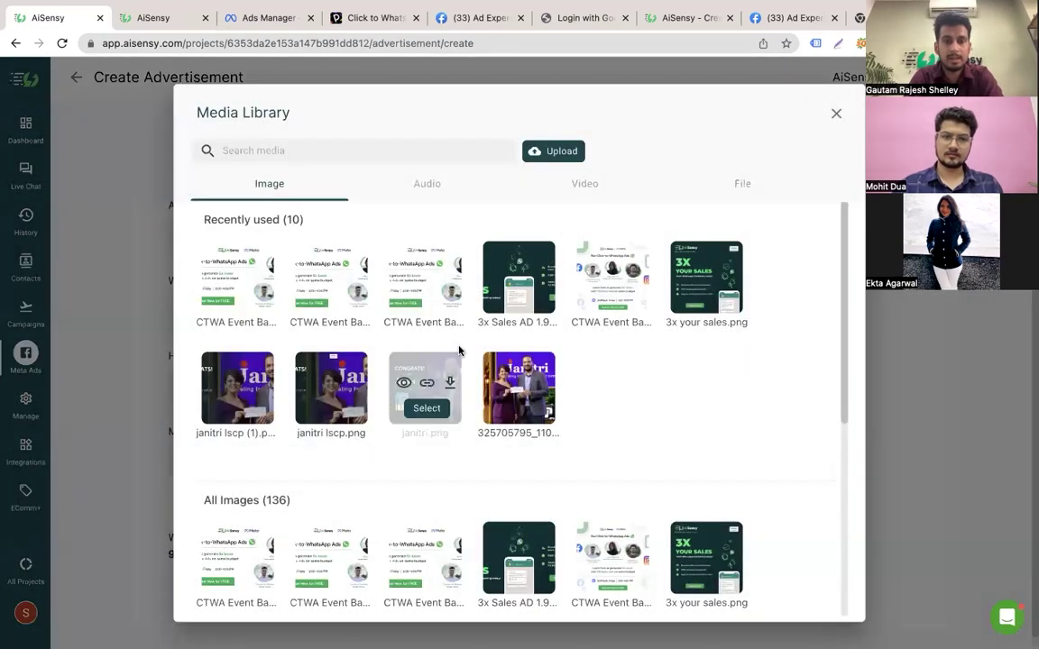
mouse_move(577, 297)
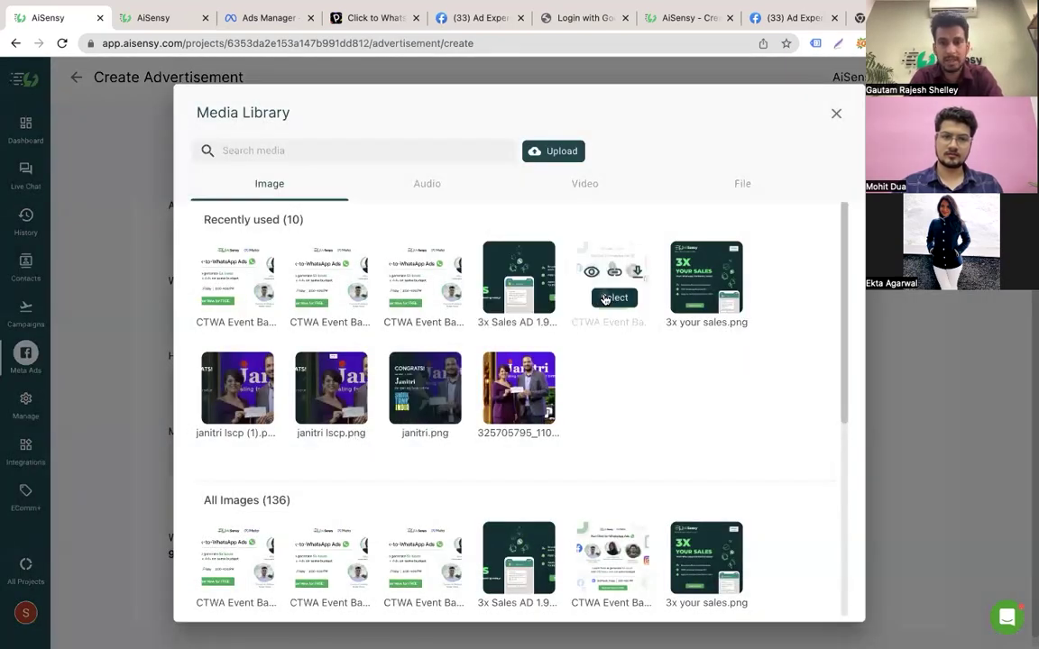
click(613, 297)
scroll(470, 404, up, 2)
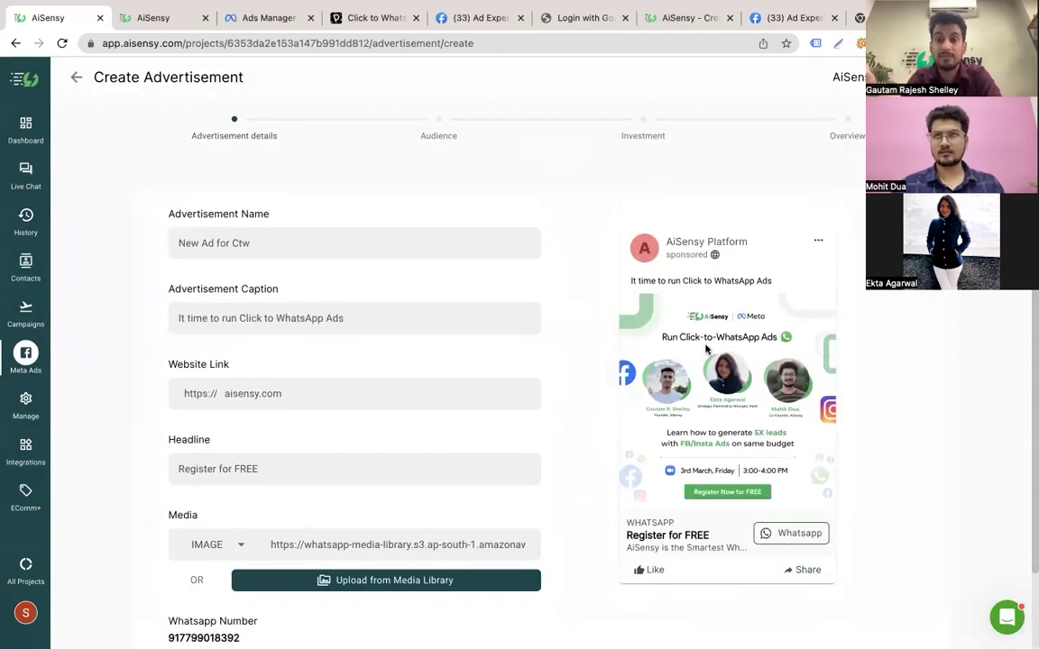
scroll(575, 408, down, 1)
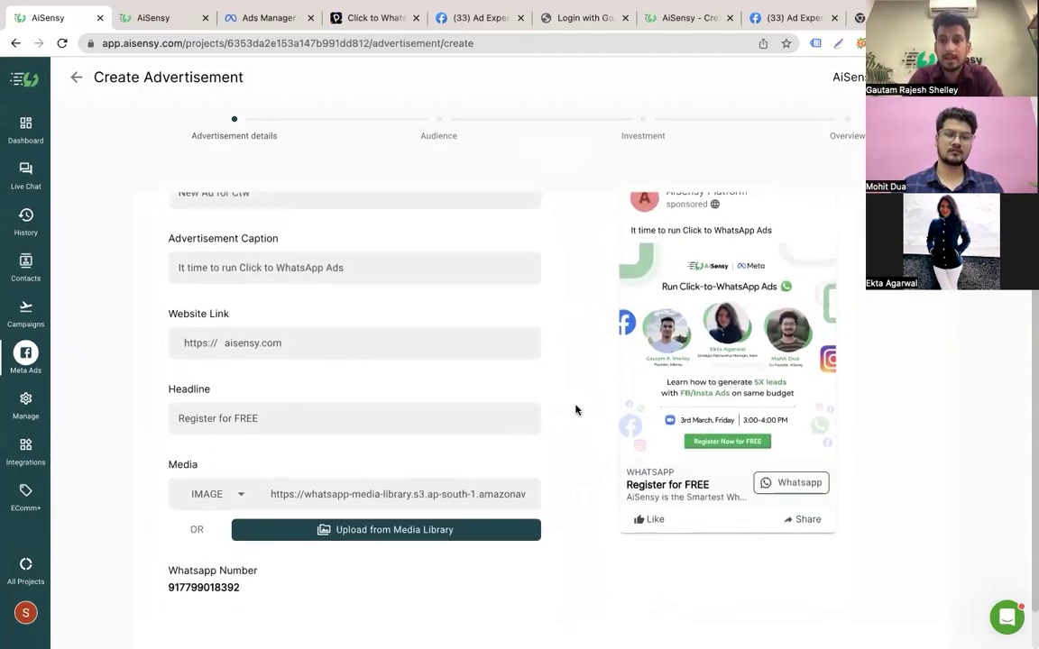
Proceed to the audience details and target the locations Chennai, Bangalore, Mumbai and Delhi
click(987, 167)
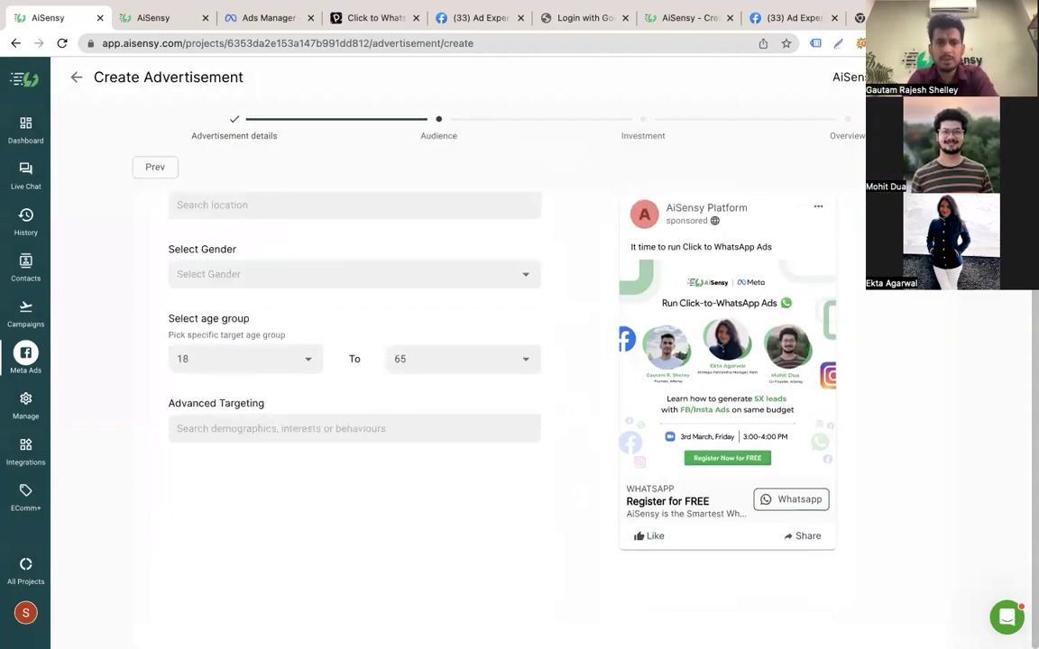
scroll(565, 343, up, 2)
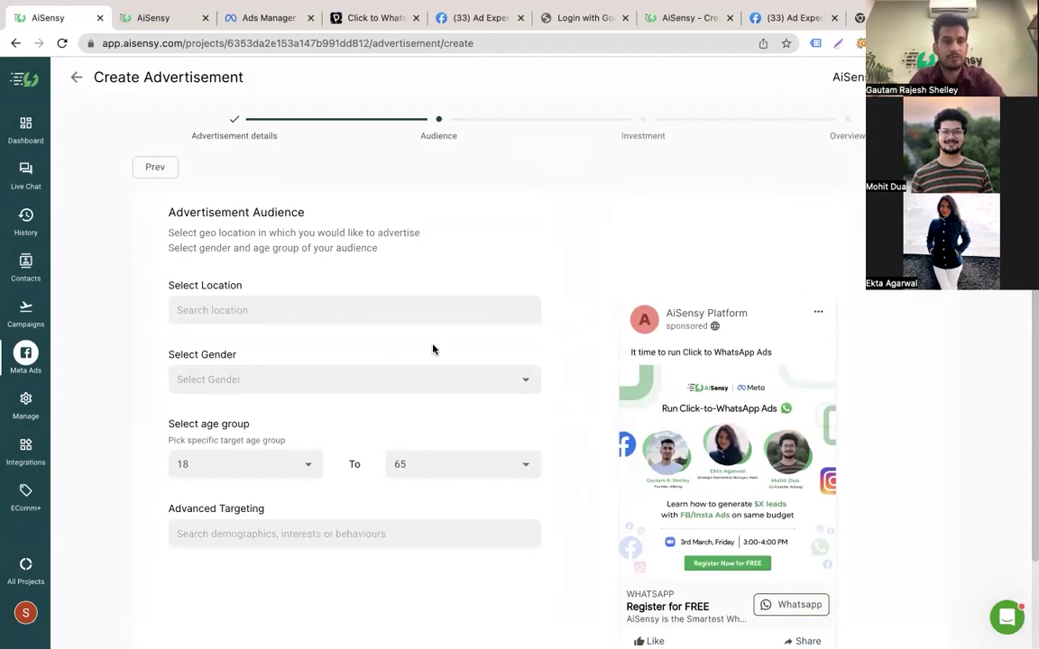
click(310, 312)
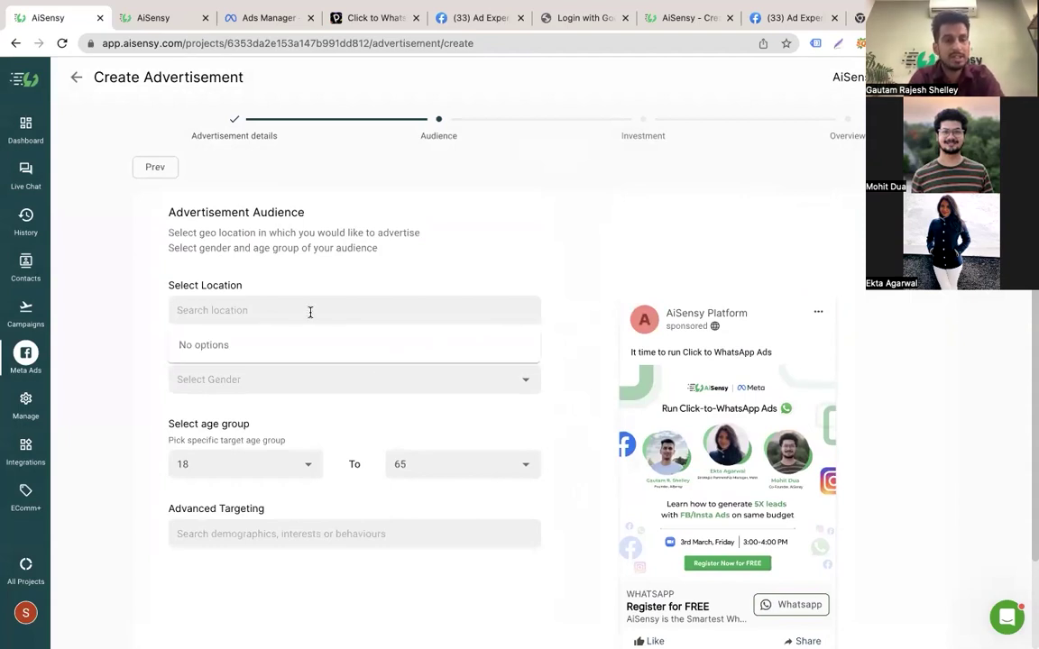
text(chennai)
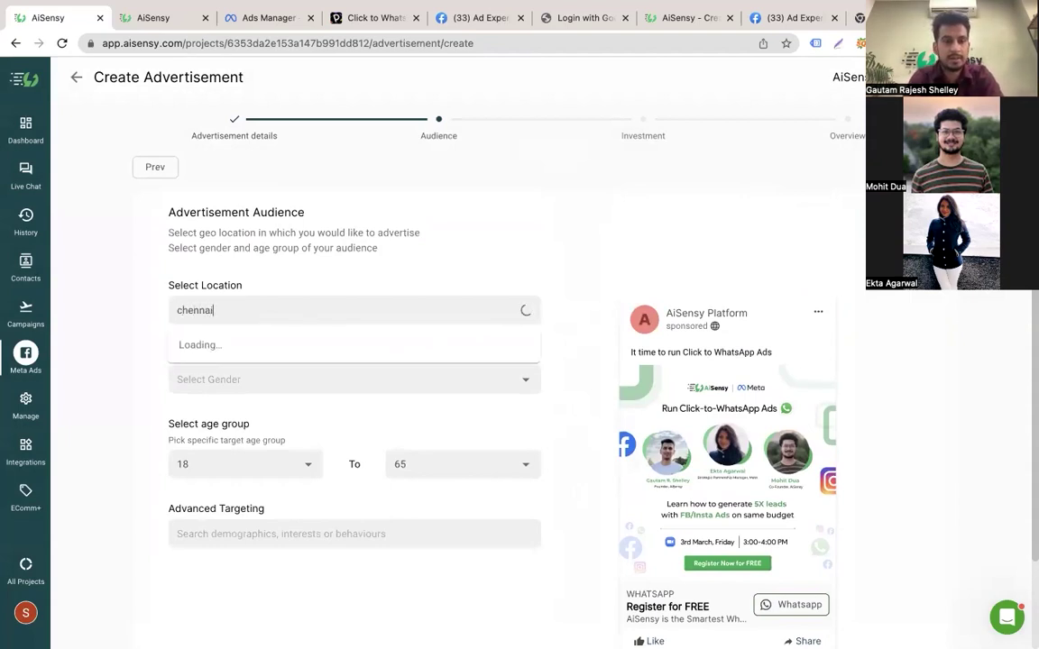
click(281, 346)
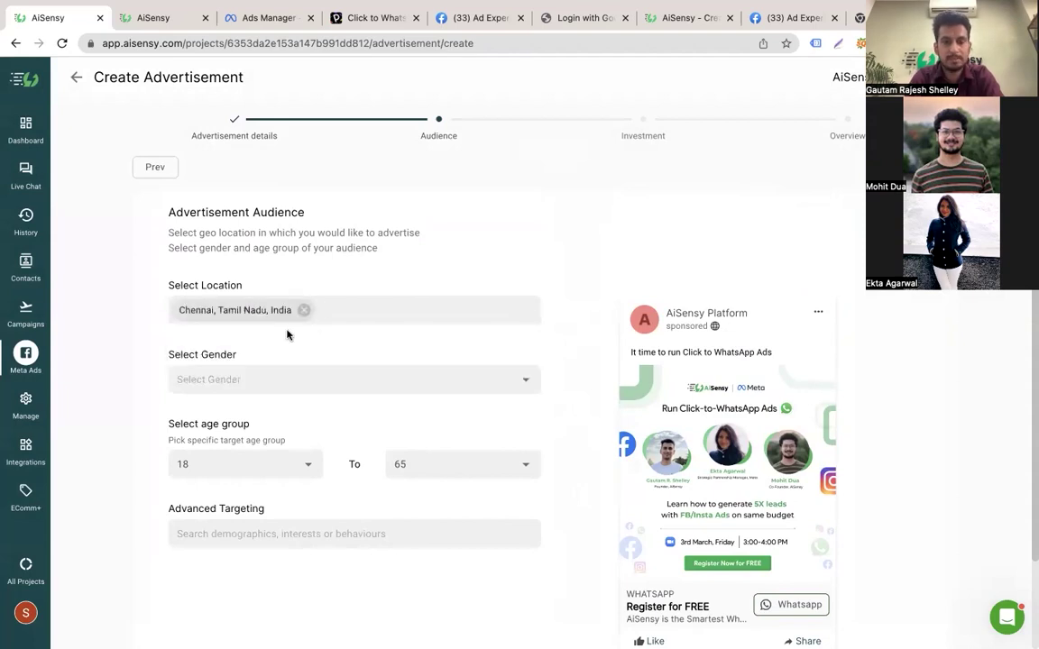
text(bangalore)
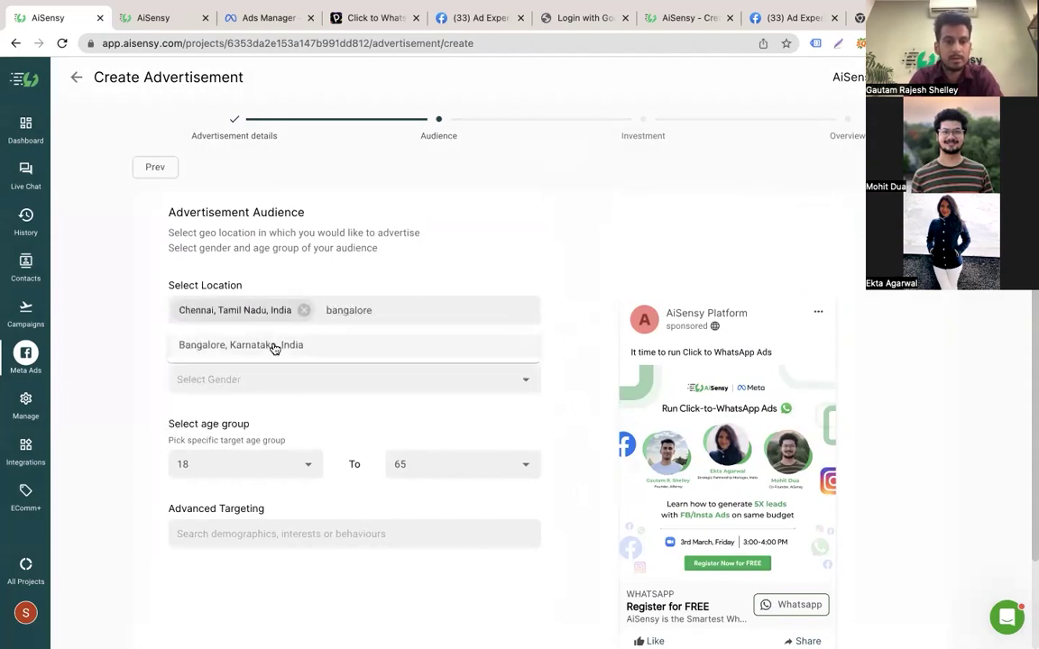
click(274, 348)
text(mumbai)
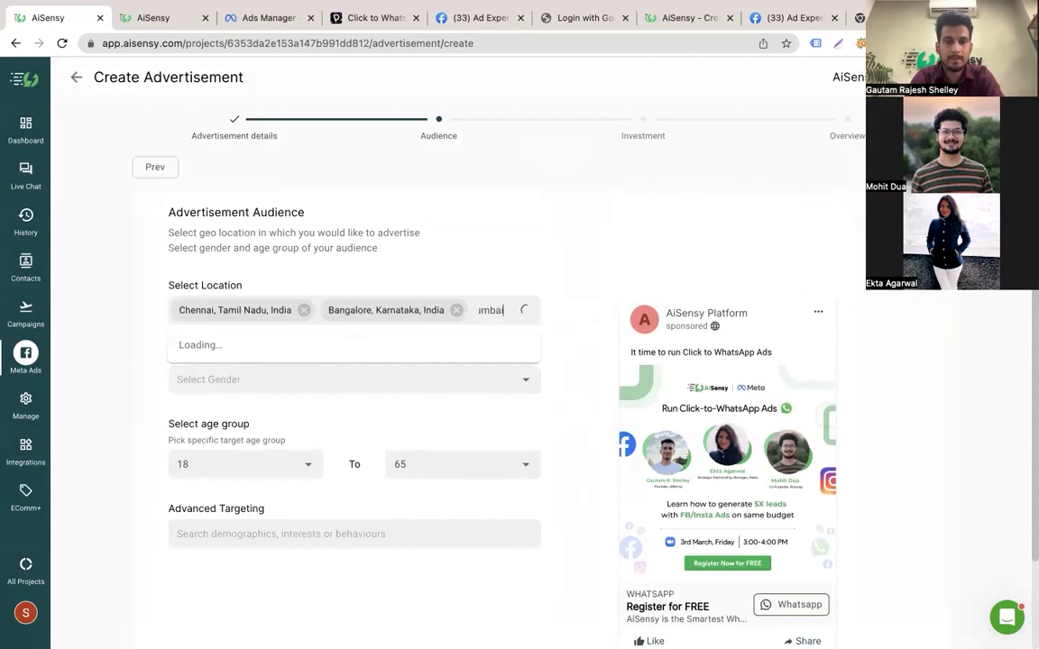
click(271, 348)
text(dia Delhi)
click(265, 370)
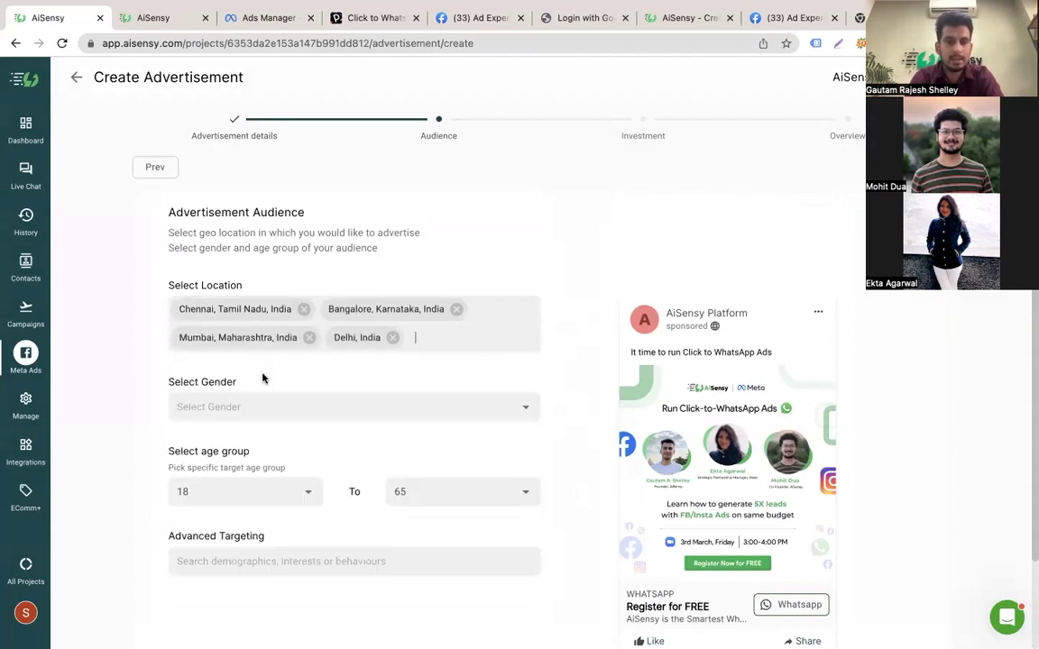
Set the audience gender to All and the age group to 24 to 62
scroll(306, 385, down, 1)
click(308, 384)
click(293, 481)
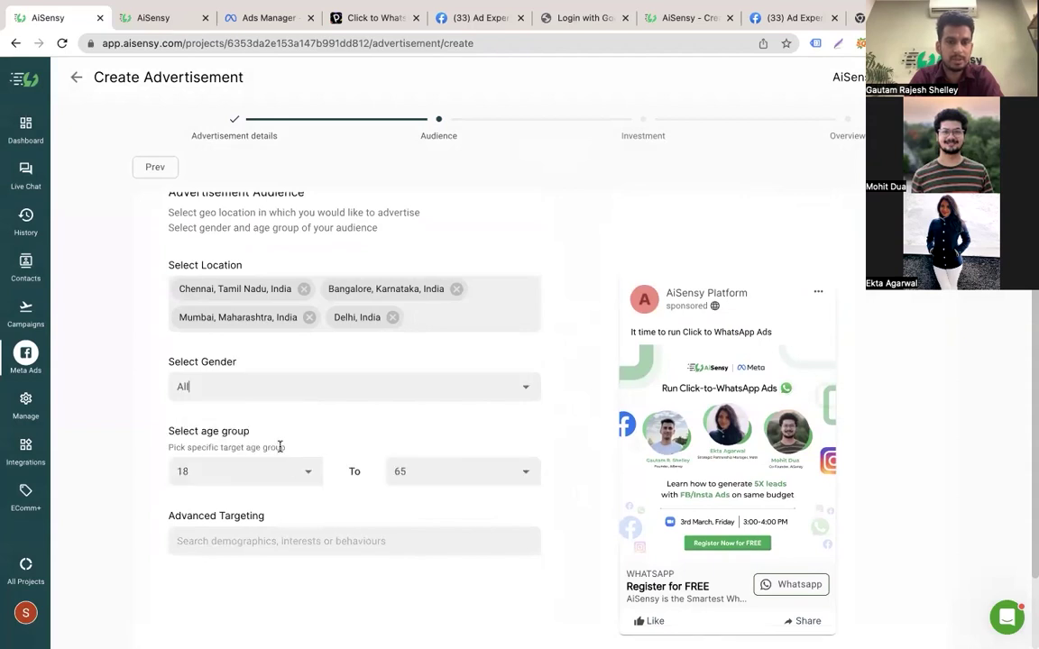
click(305, 478)
scroll(305, 419, down, 3)
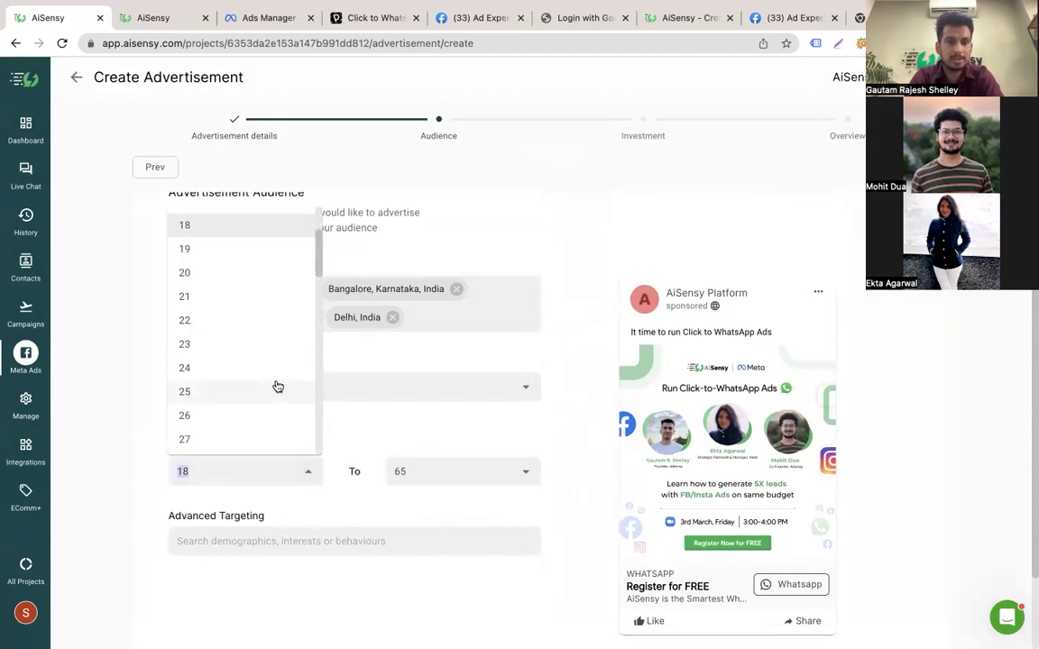
click(273, 371)
click(429, 471)
click(441, 366)
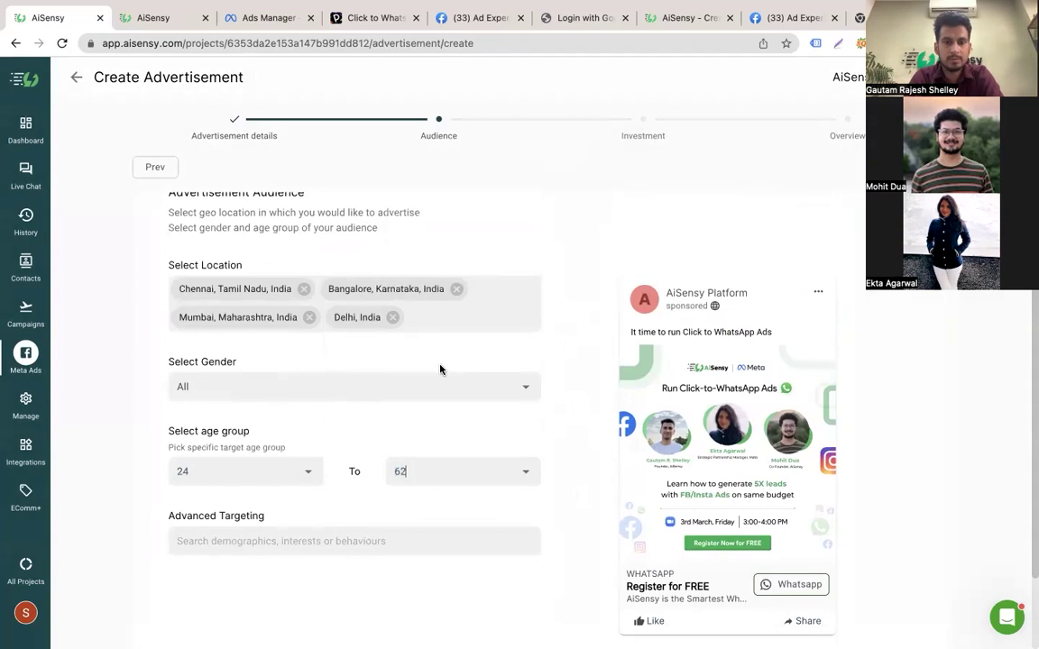
Add Shopify (software), Marketing (business & finance) and WooCommerce (software) as advanced targeting interests
scroll(412, 441, down, 1)
click(358, 484)
text(shopify)
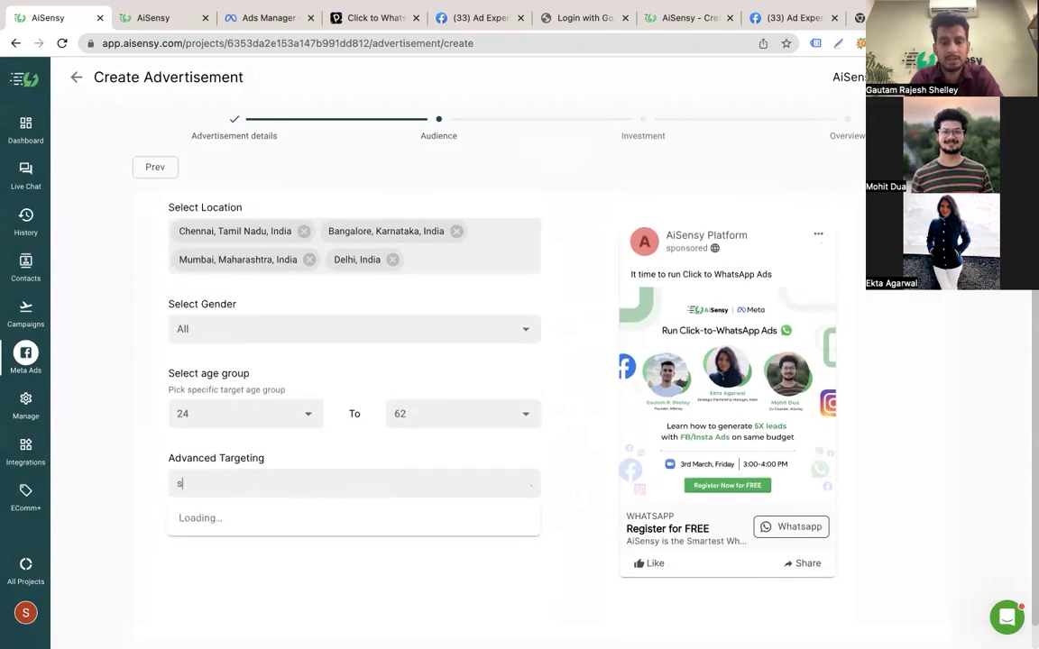
click(325, 527)
text(market)
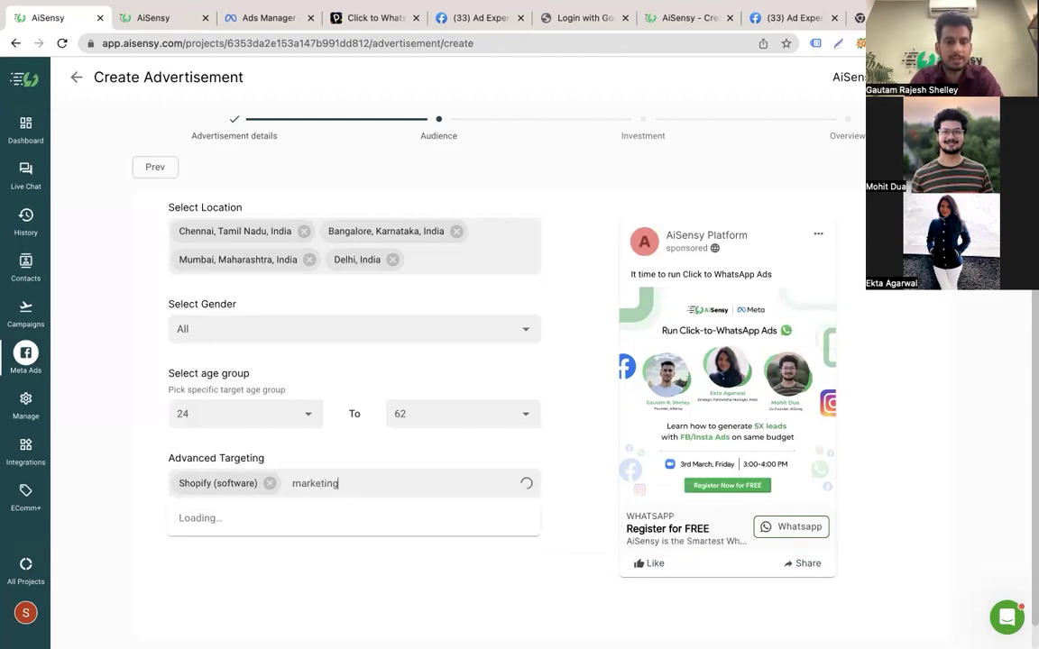
text(ing)
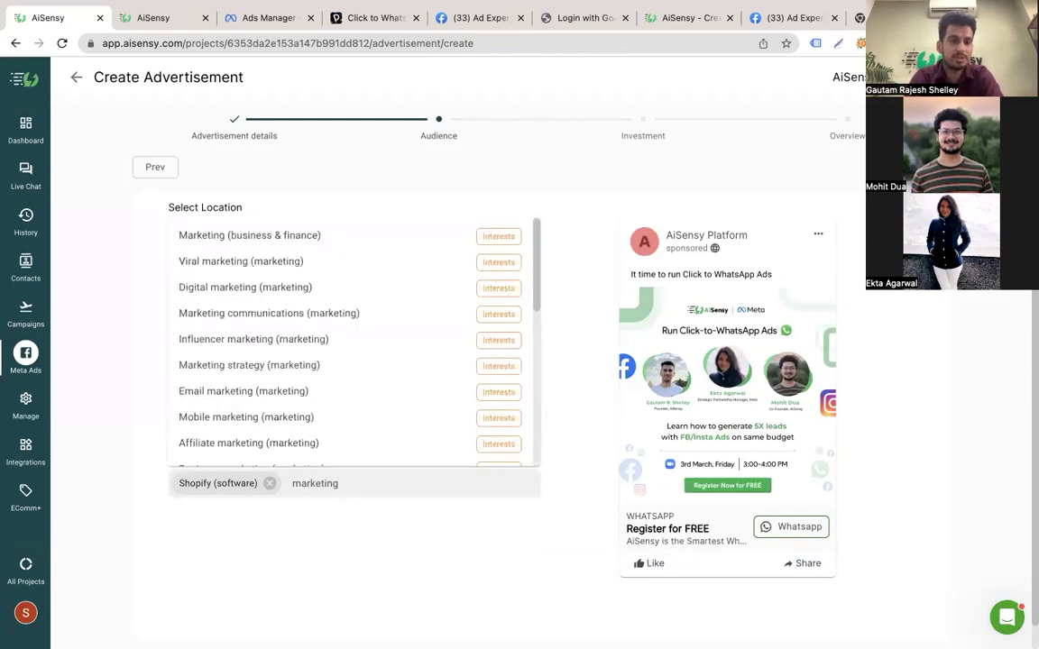
click(327, 236)
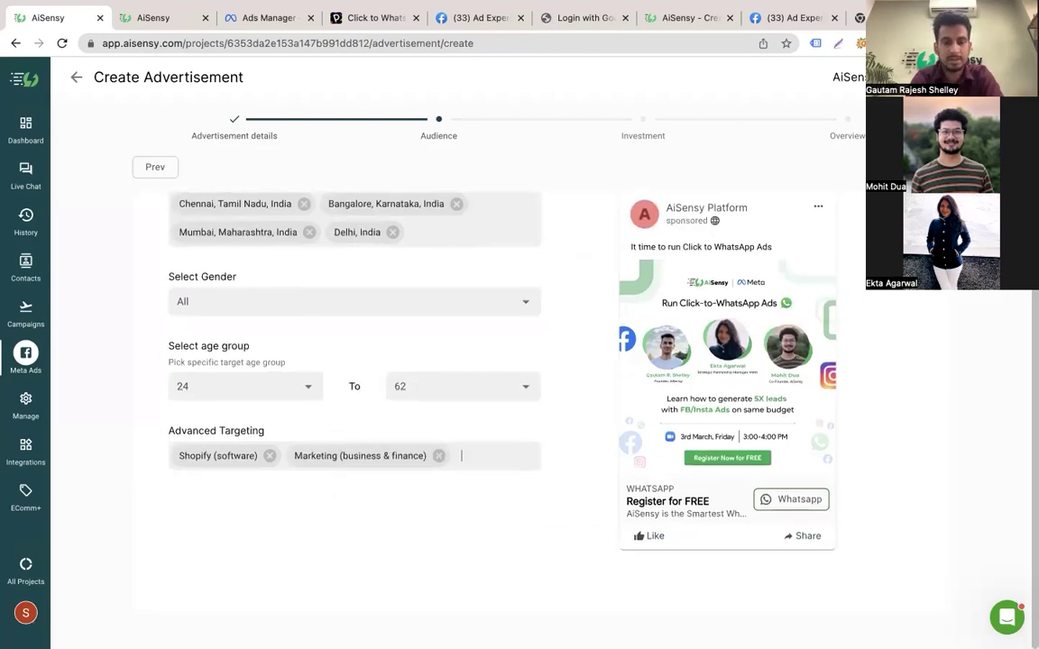
text(woocommerce)
click(304, 498)
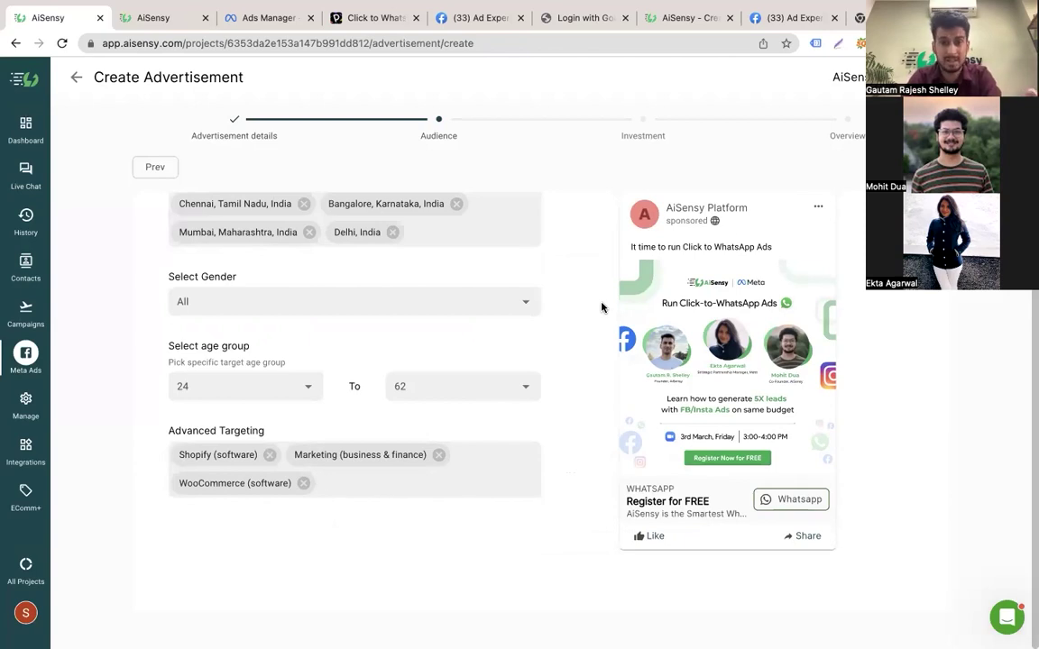
Proceed to the investment details and set the daily budget to INR 5000 and the advertisement duration to 3 days
key(Return)
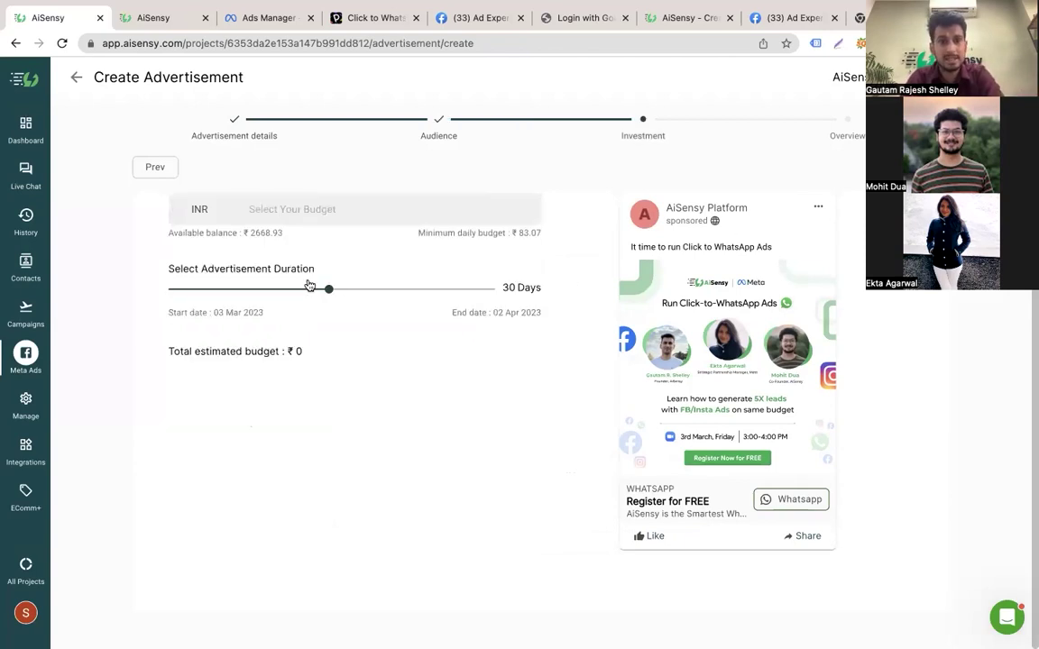
click(301, 290)
text(5000)
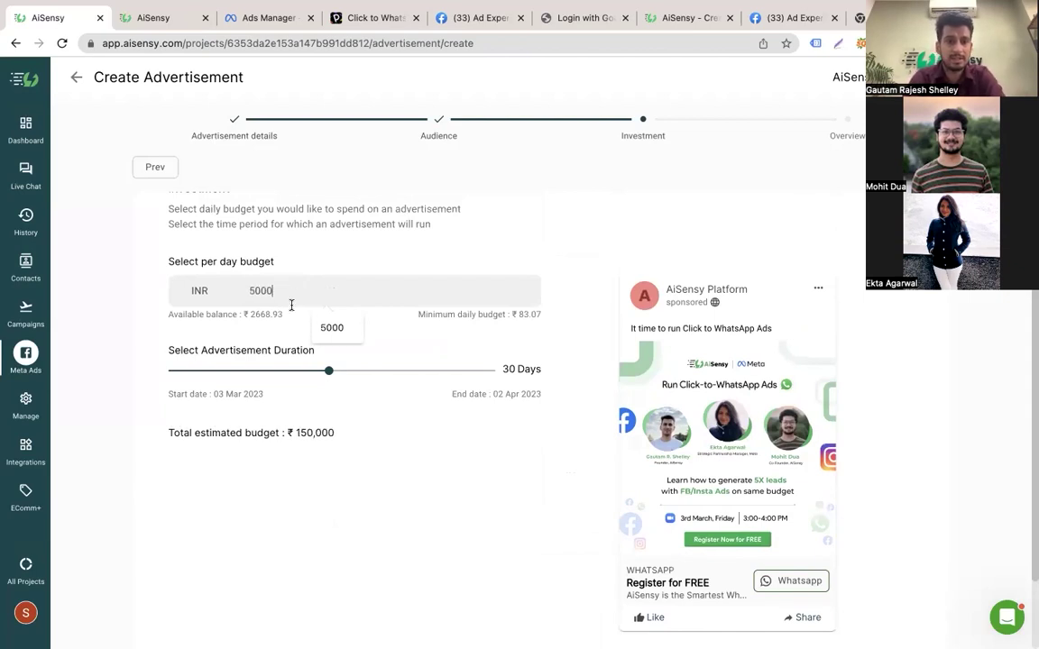
drag(327, 370, 181, 370)
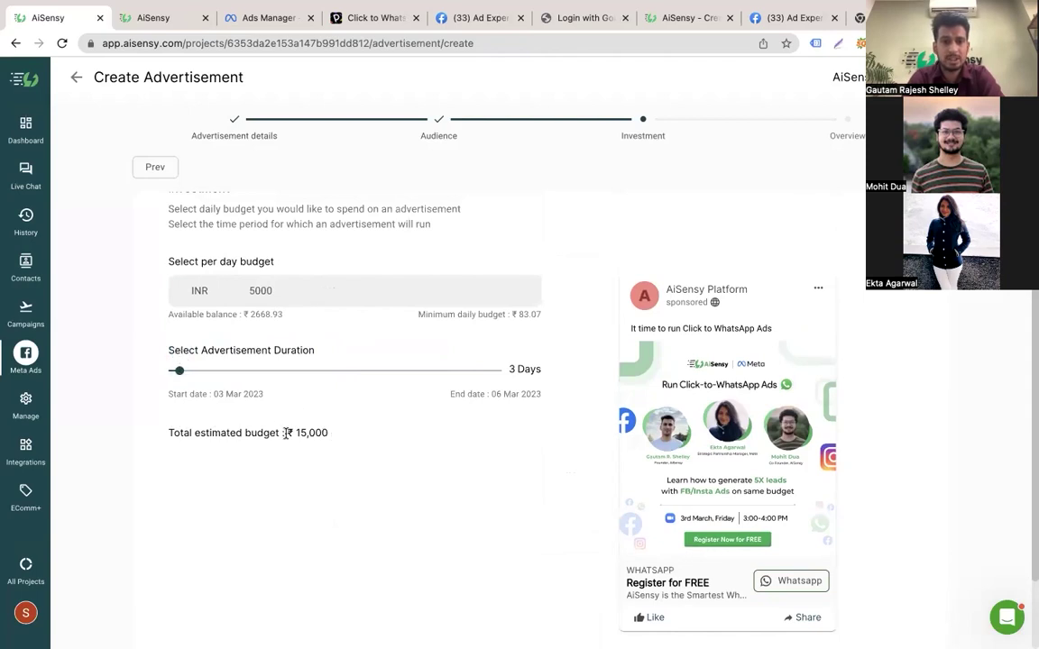
drag(286, 433, 320, 434)
click(339, 435)
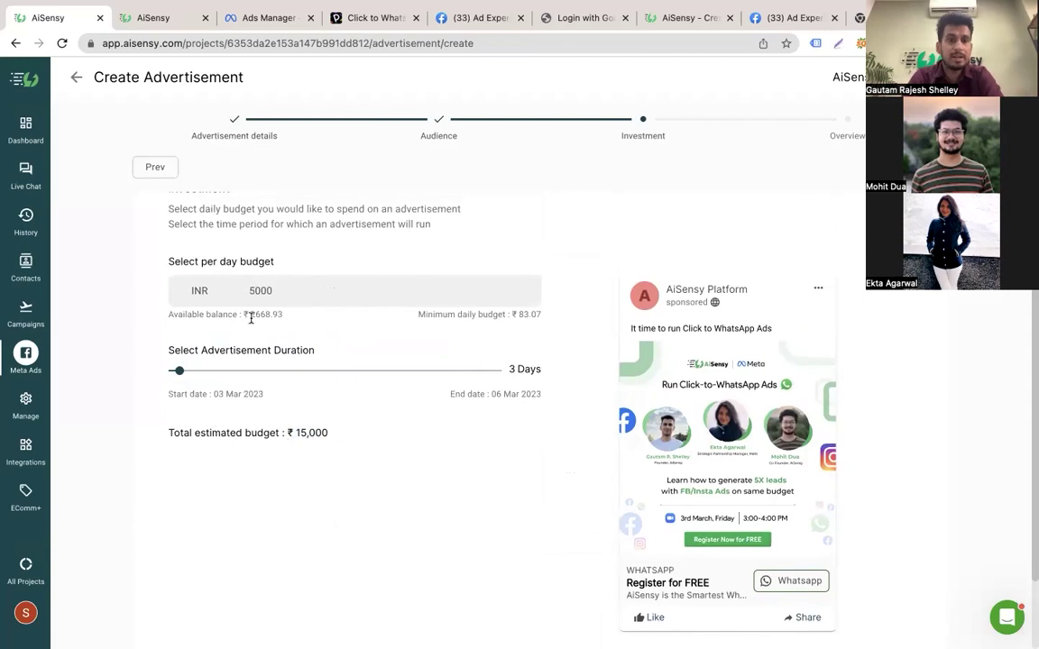
drag(243, 316, 280, 315)
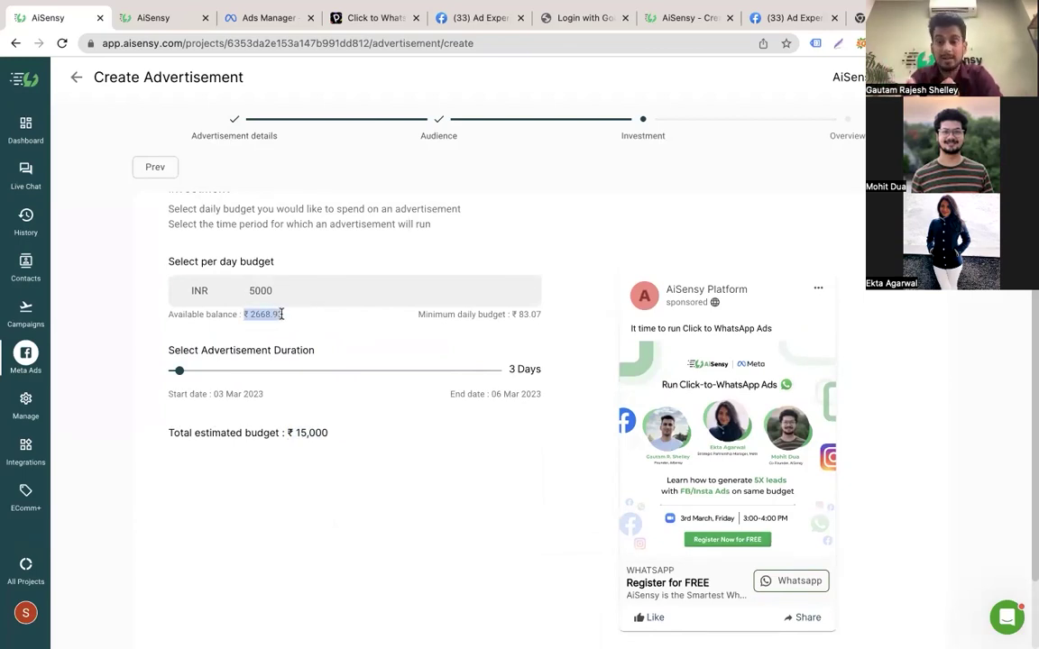
click(284, 311)
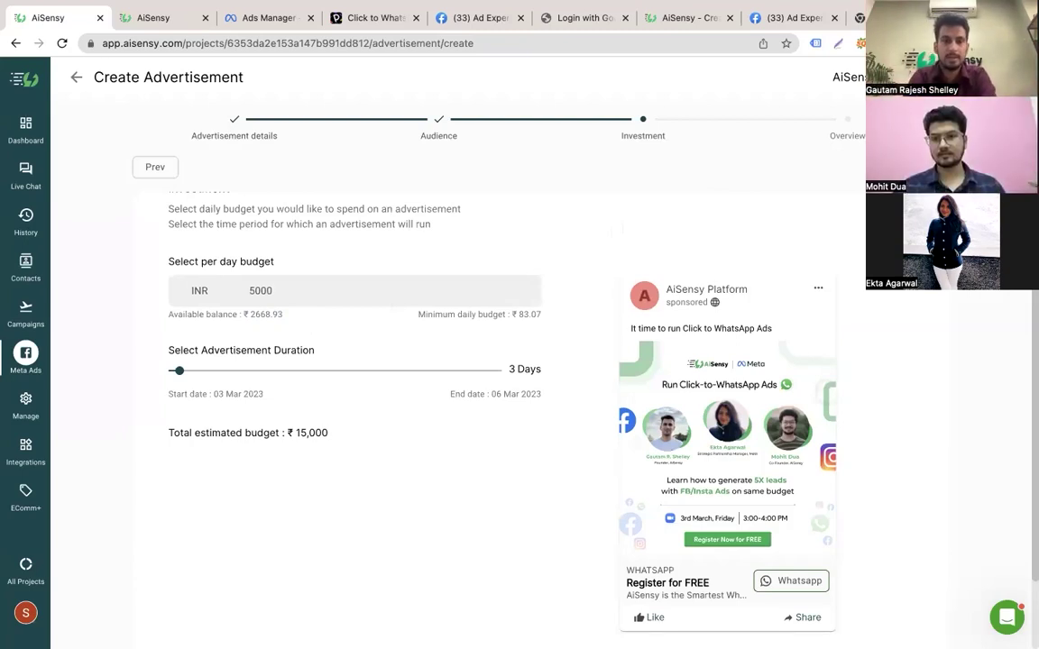
Proceed to the overview, review the selected settings and create the advertisement
key(Return)
scroll(552, 371, down, 1)
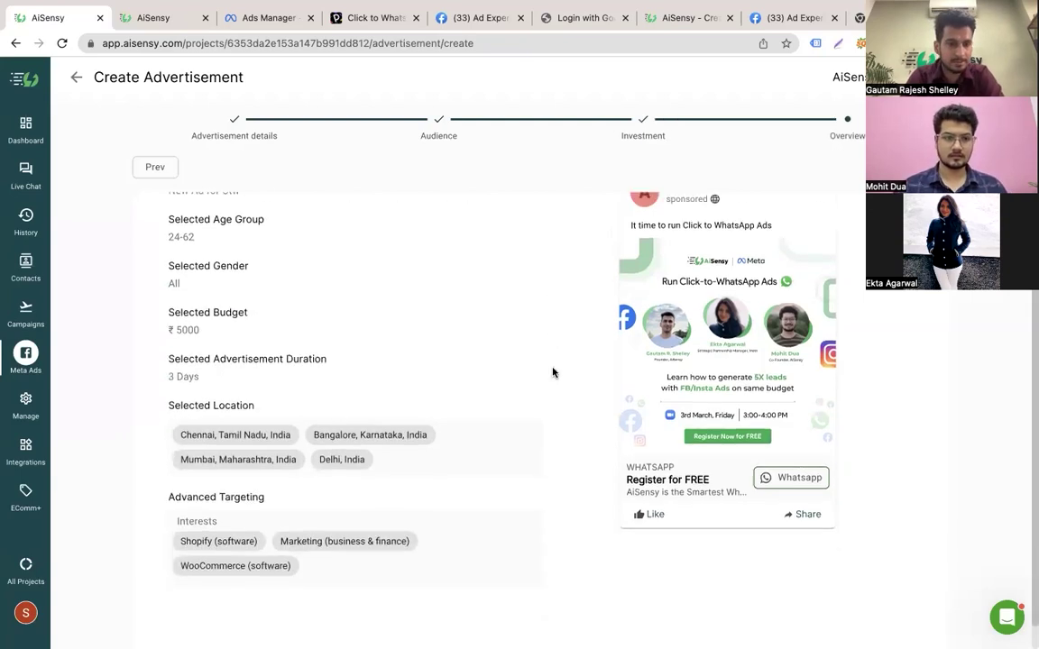
scroll(551, 370, up, 2)
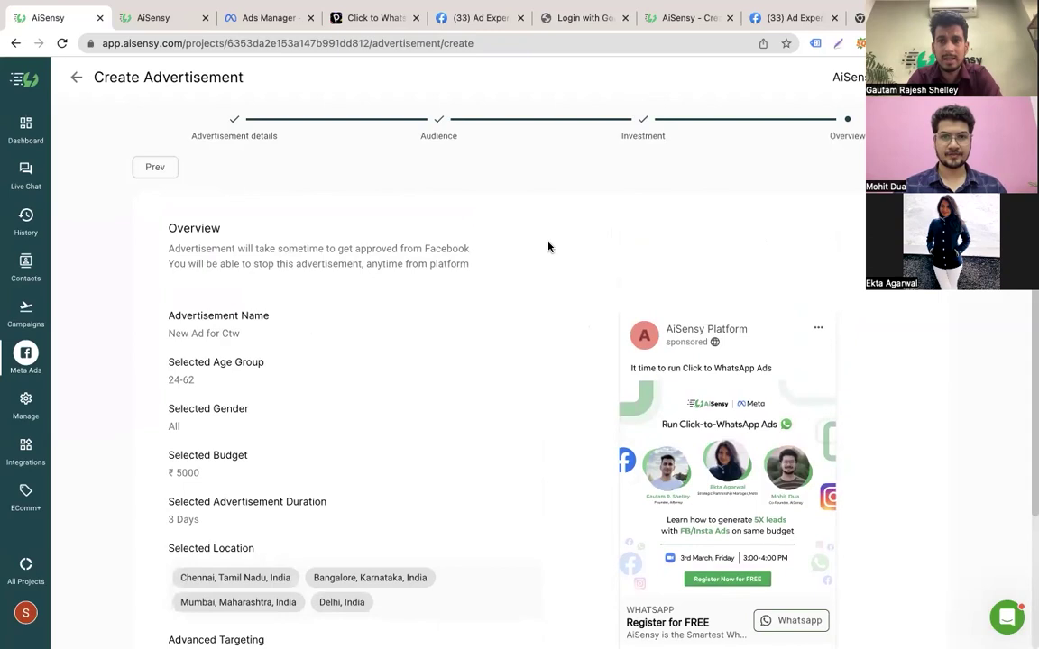
drag(466, 90, 564, 90)
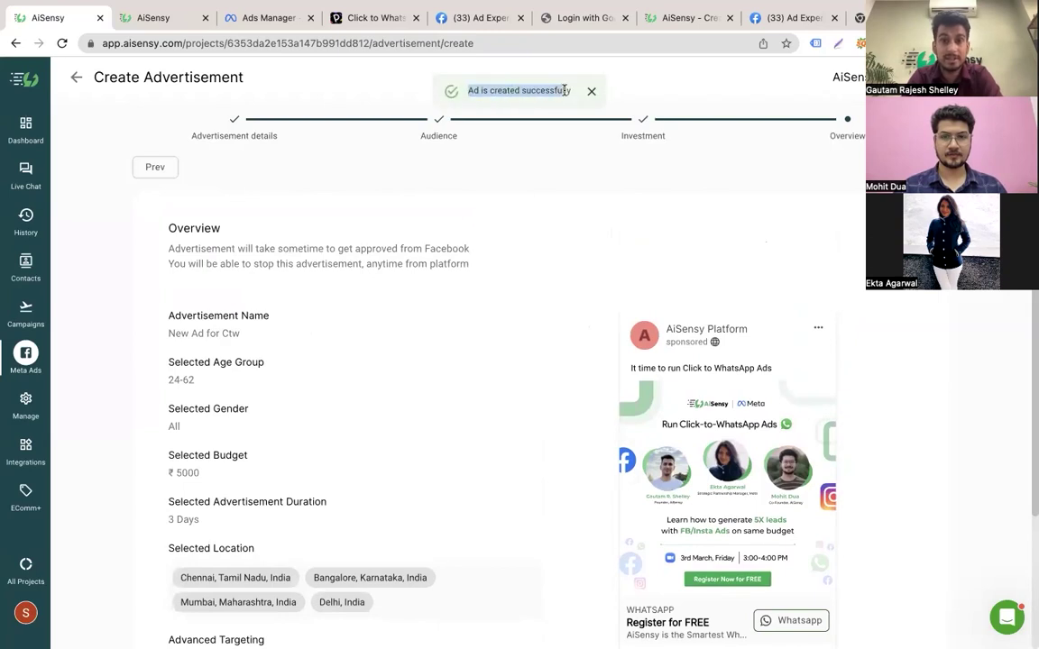
click(477, 239)
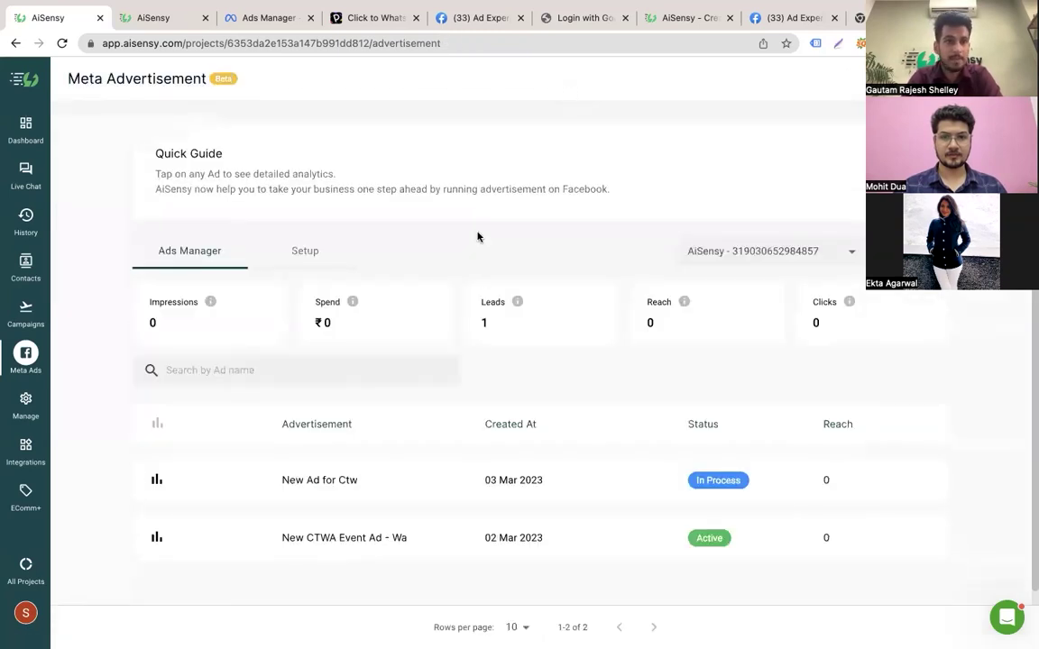
View the analytics of New Ad for Ctw and return to the advertisement list
mouse_move(370, 6)
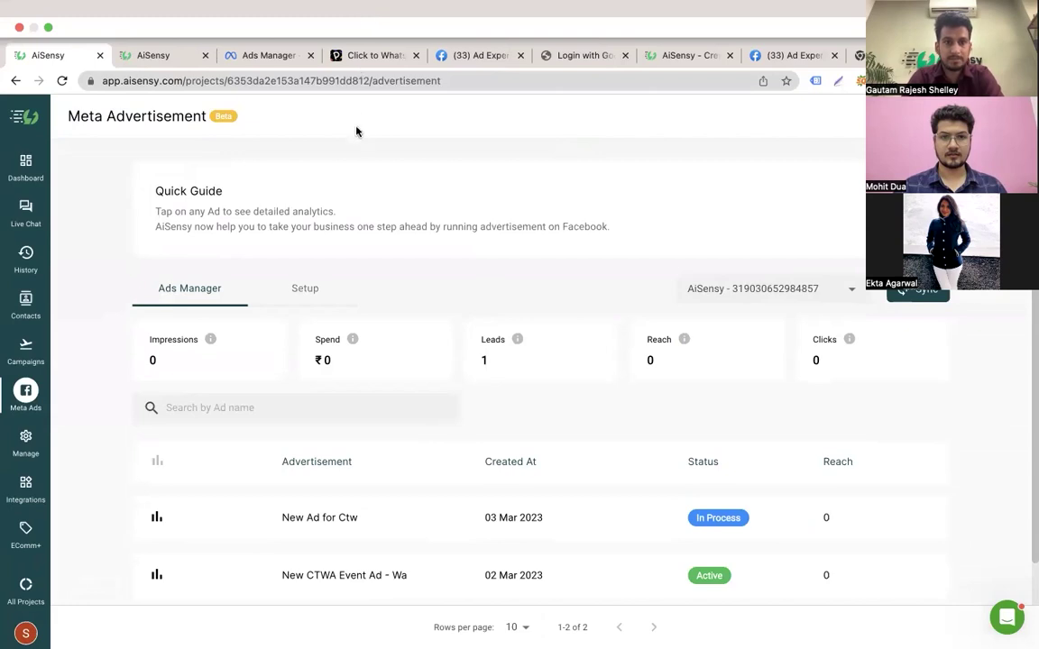
drag(303, 482, 366, 483)
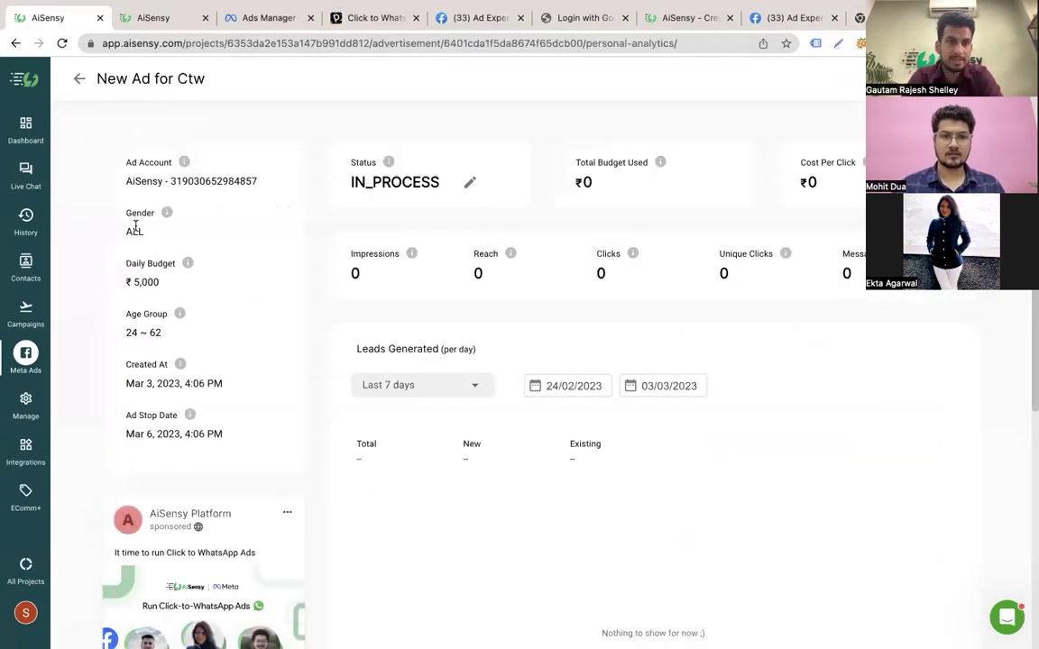
click(78, 79)
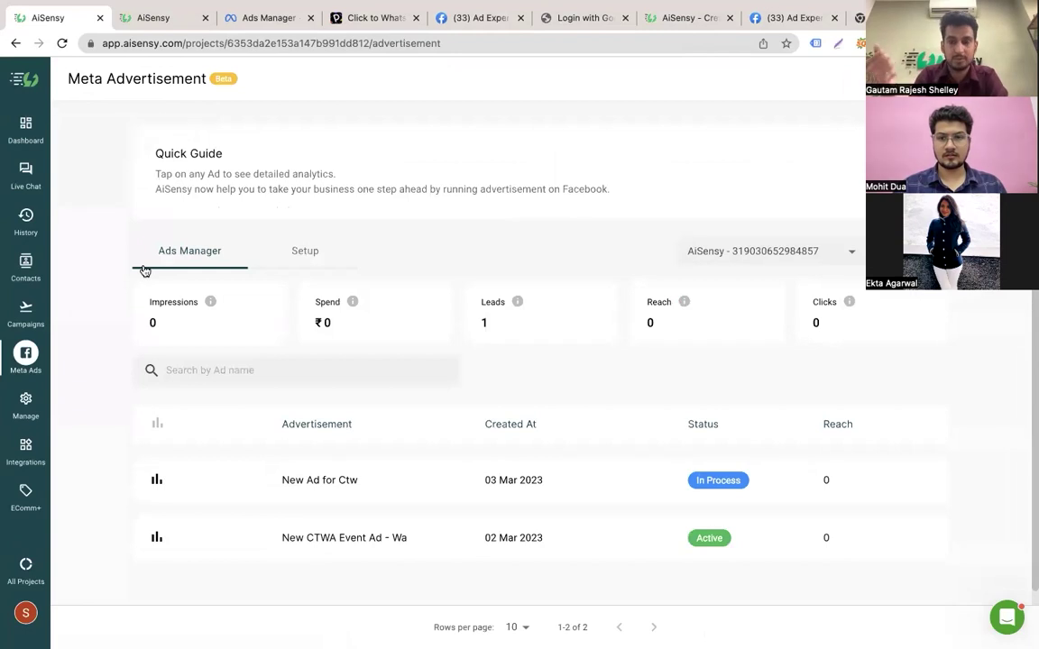
Switch to Meta Ads Manager, open Campaign - New Ad for Ctw for editing and examine its campaign settings
click(256, 26)
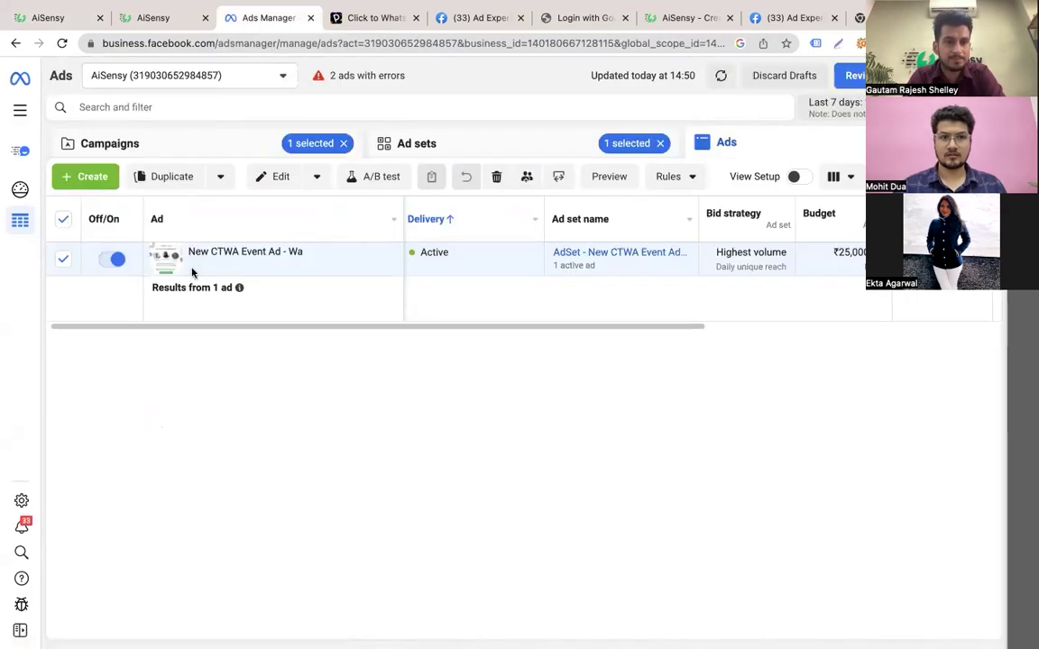
click(131, 144)
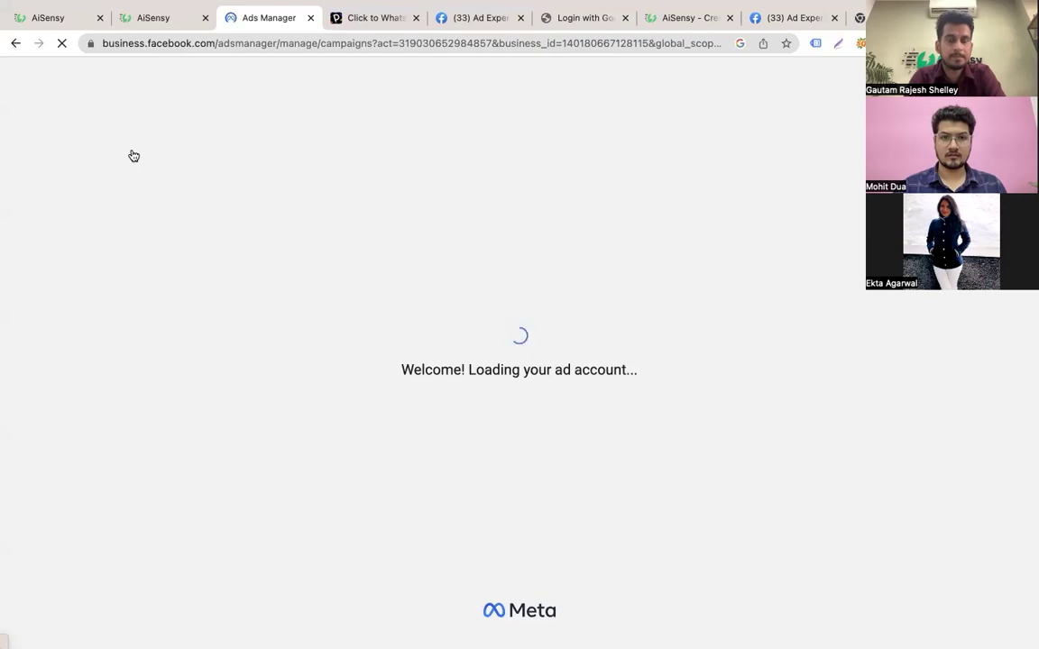
scroll(223, 359, down, 5)
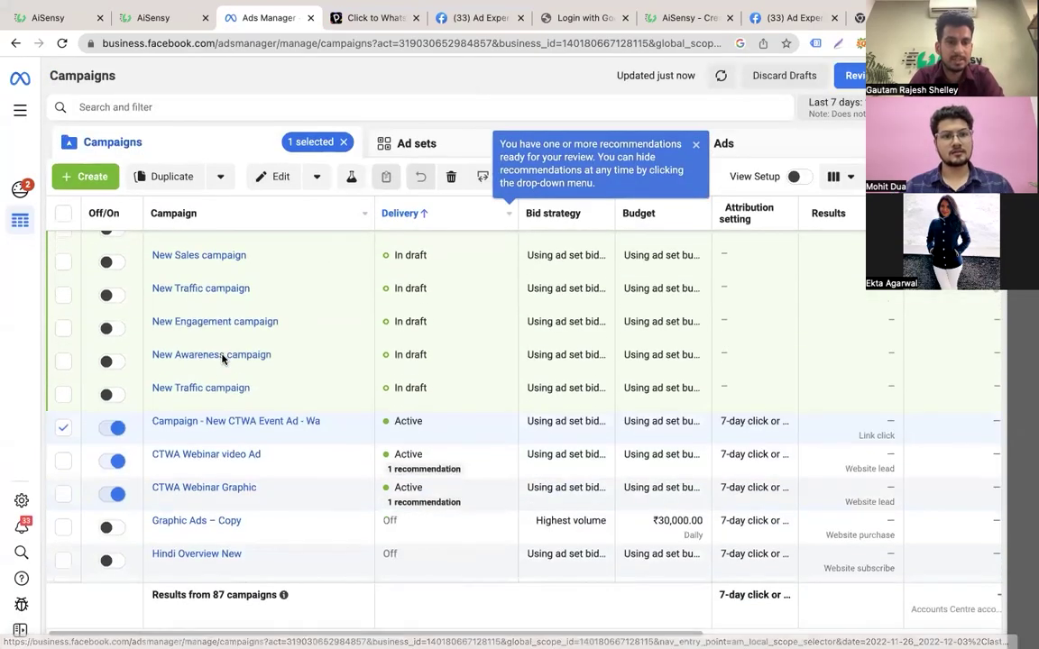
scroll(223, 359, down, 1)
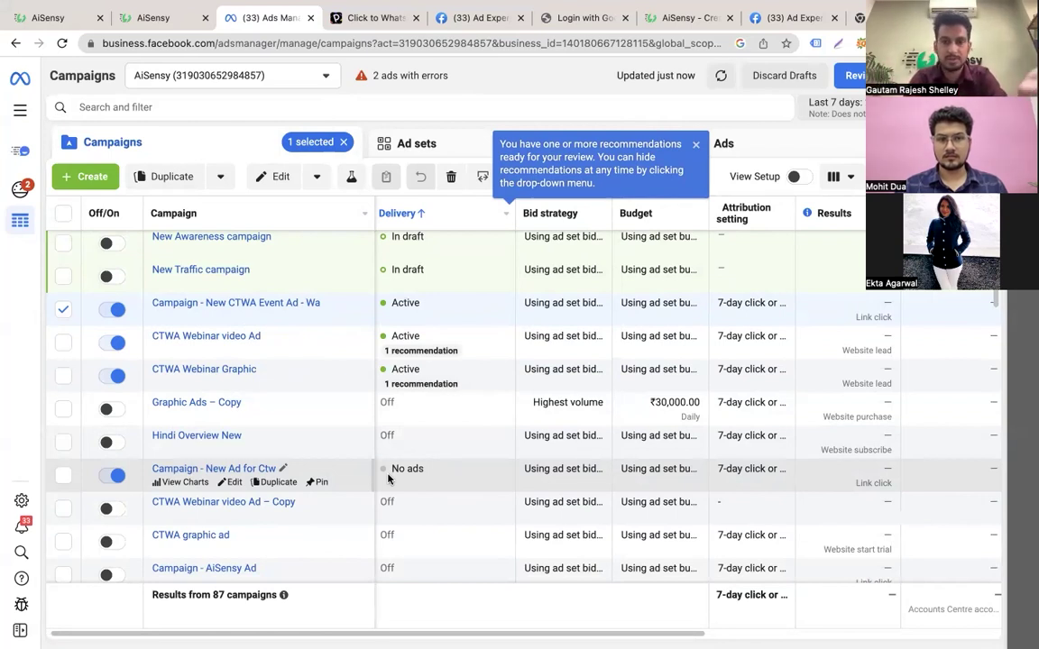
click(235, 484)
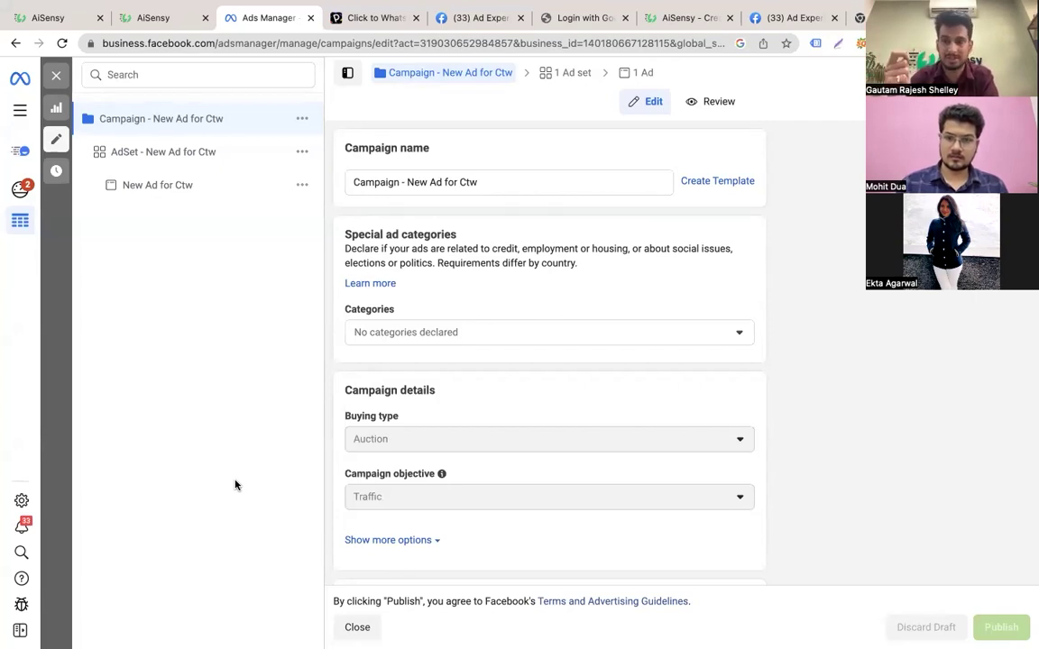
scroll(505, 376, down, 3)
scroll(506, 369, down, 3)
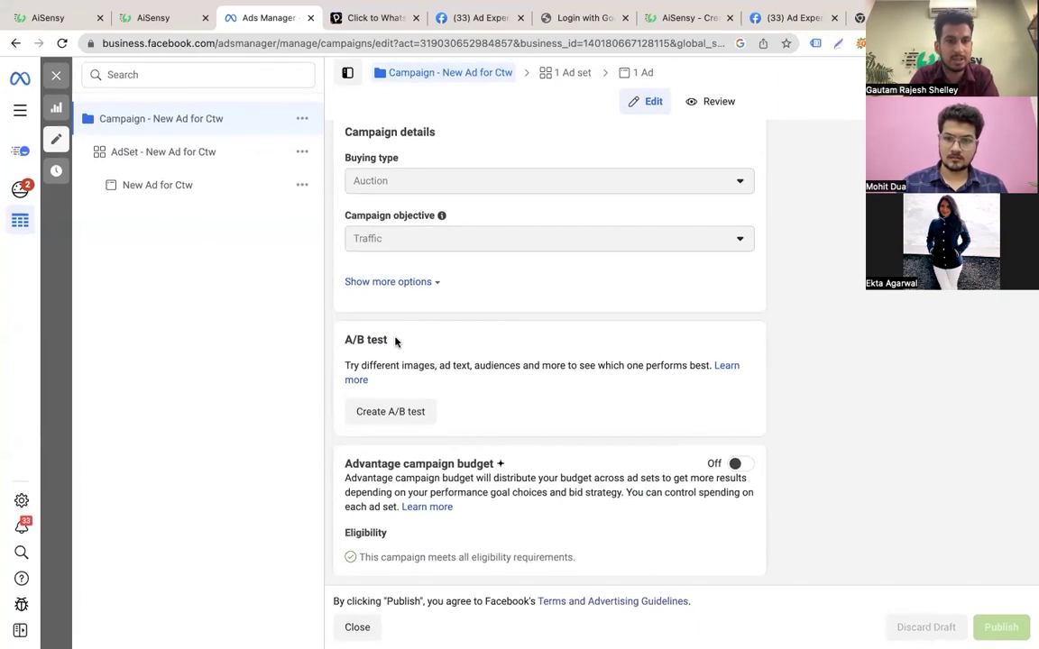
Open AdSet - New Ad for Ctw and set its performance goal to Maximise number of link clicks
click(232, 153)
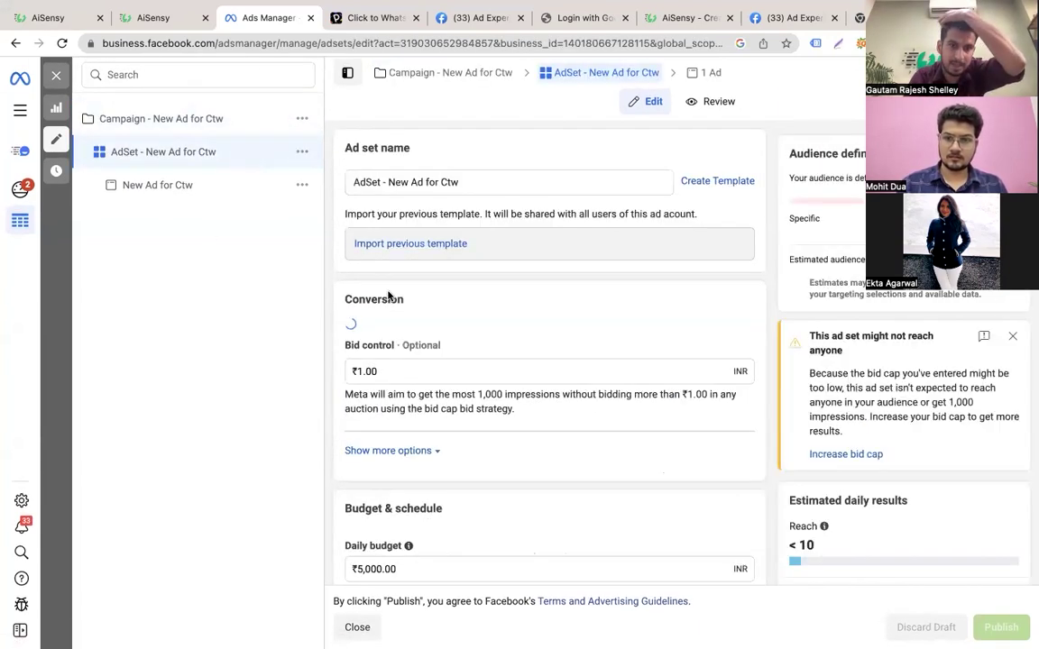
scroll(478, 428, down, 8)
scroll(467, 526, up, 1)
scroll(487, 433, down, 3)
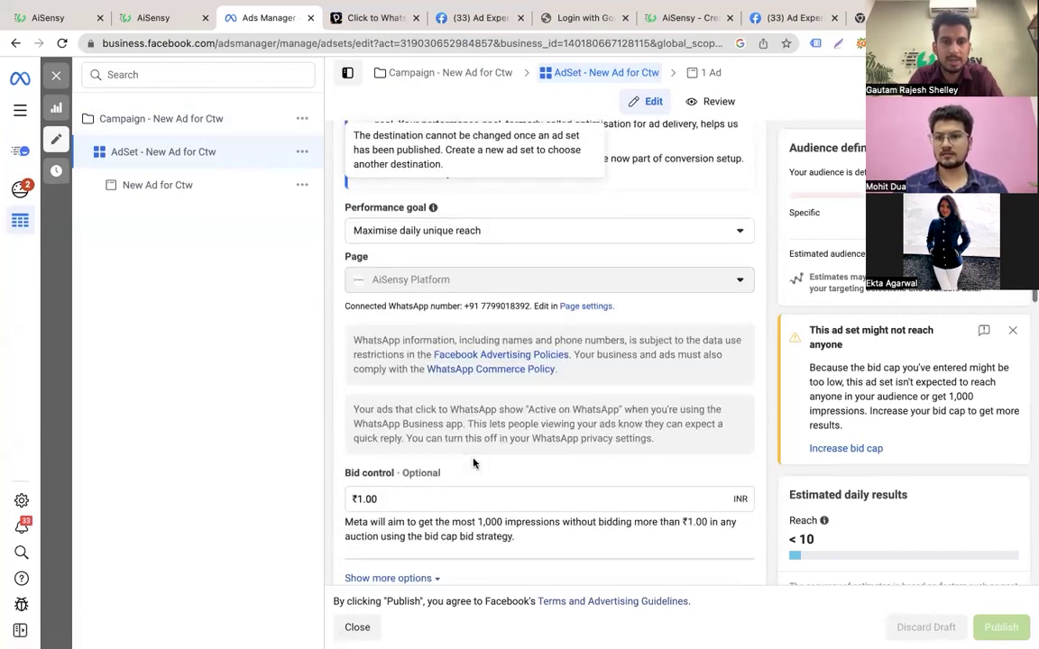
click(475, 212)
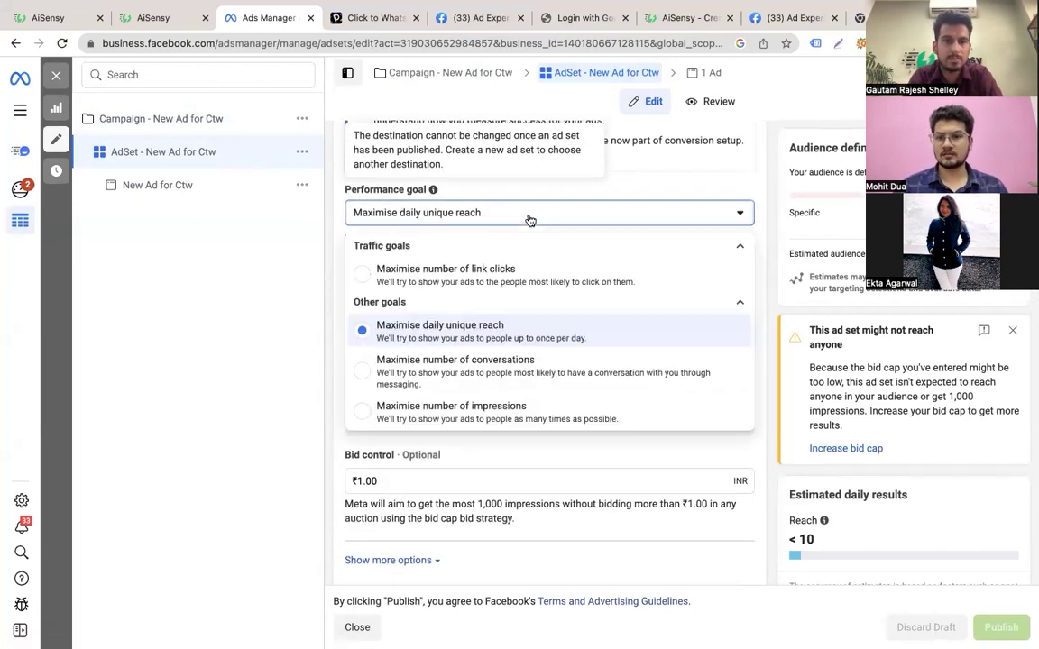
click(505, 269)
scroll(478, 307, down, 3)
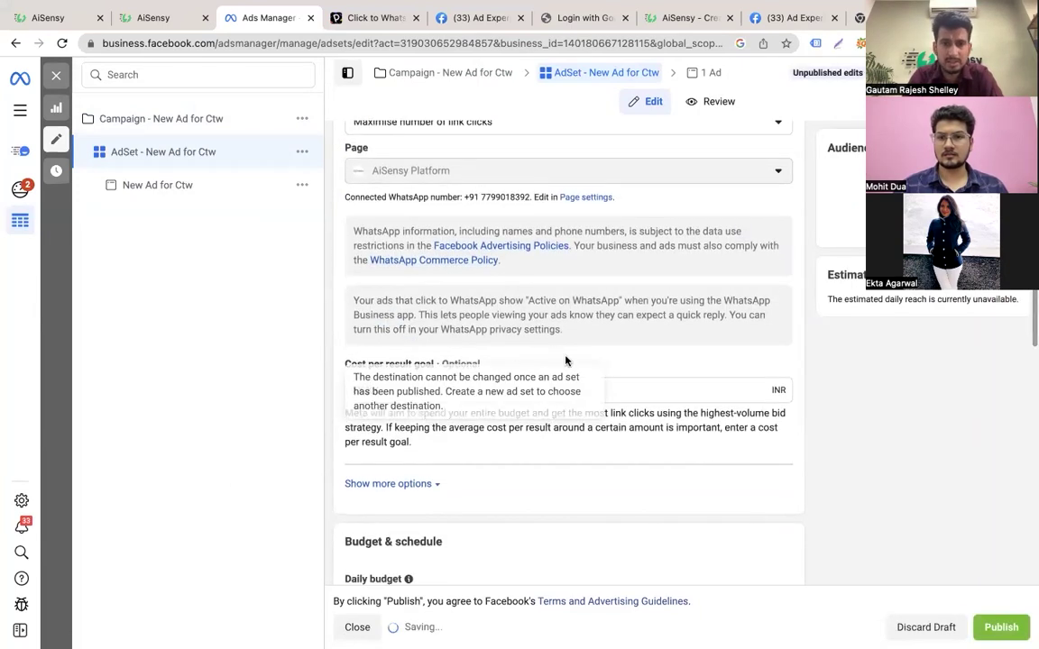
Examine the ad set's audience settings, opening the detailed targeting for editing to inspect its interests
scroll(566, 361, down, 10)
scroll(568, 363, down, 5)
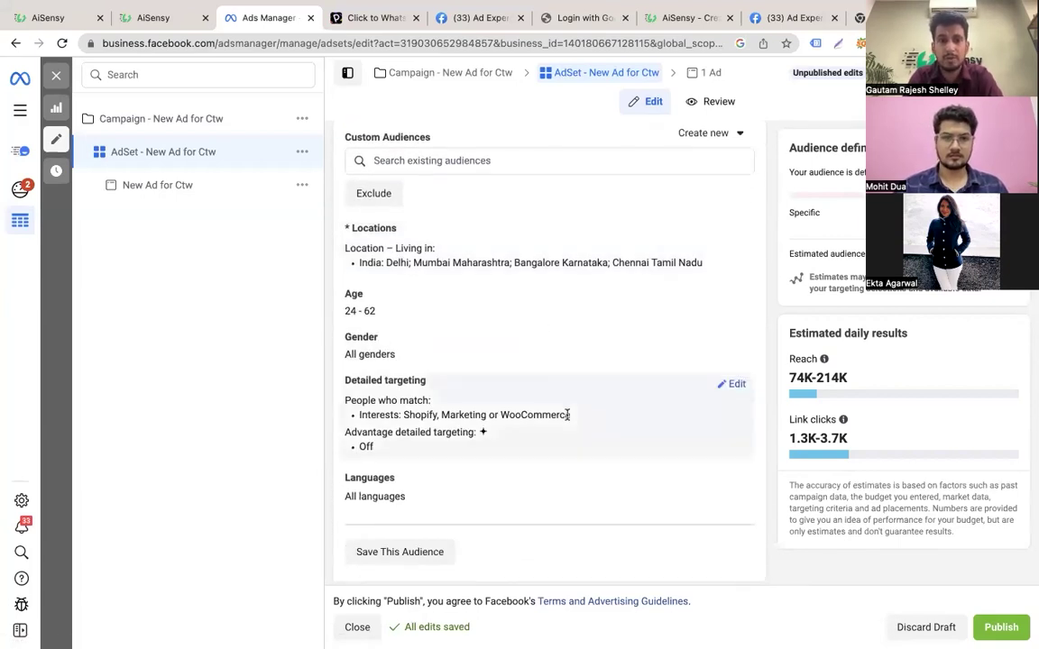
click(736, 386)
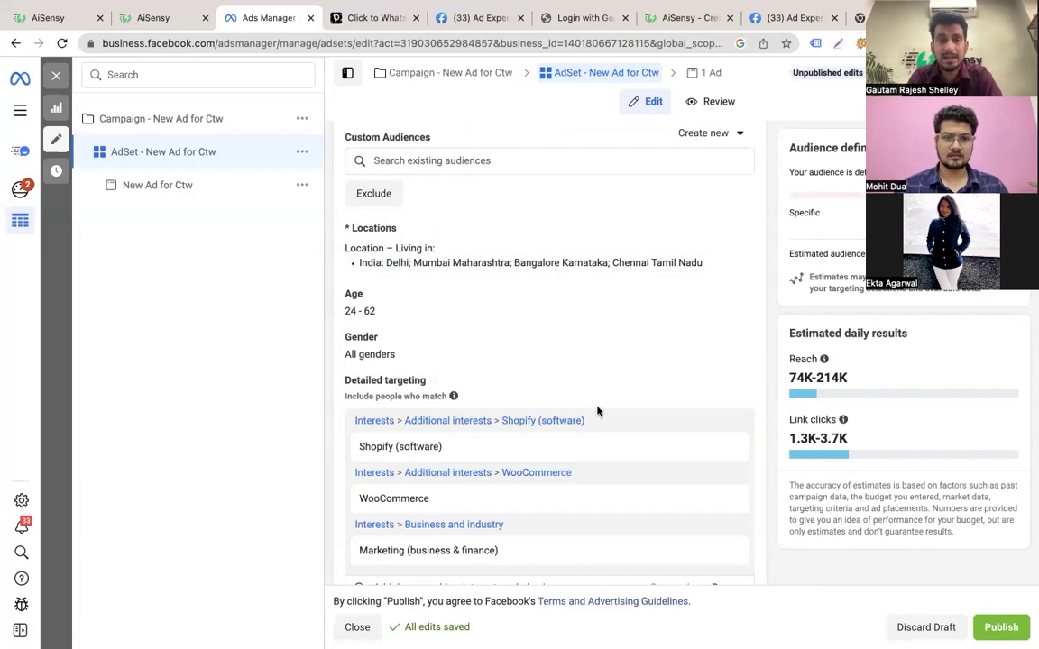
scroll(598, 412, down, 3)
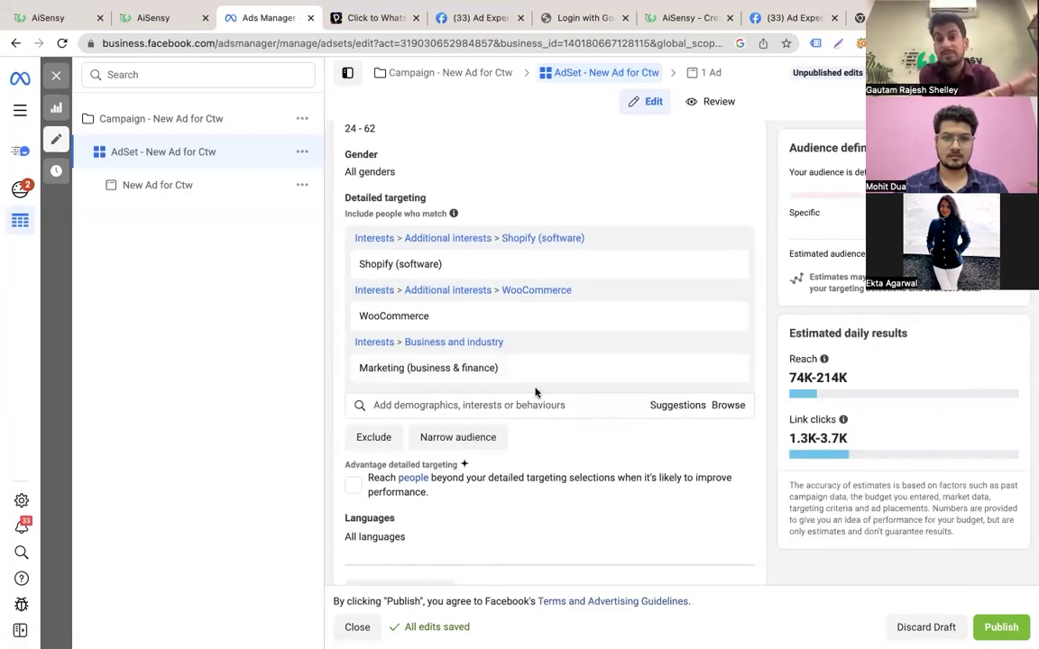
scroll(540, 473, down, 3)
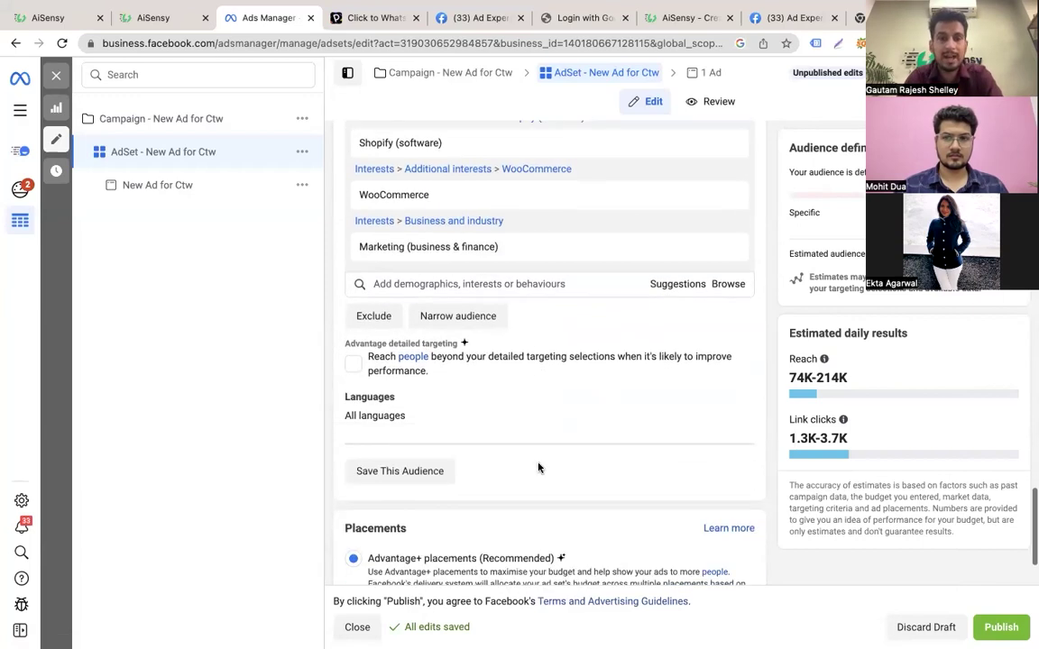
scroll(529, 446, down, 2)
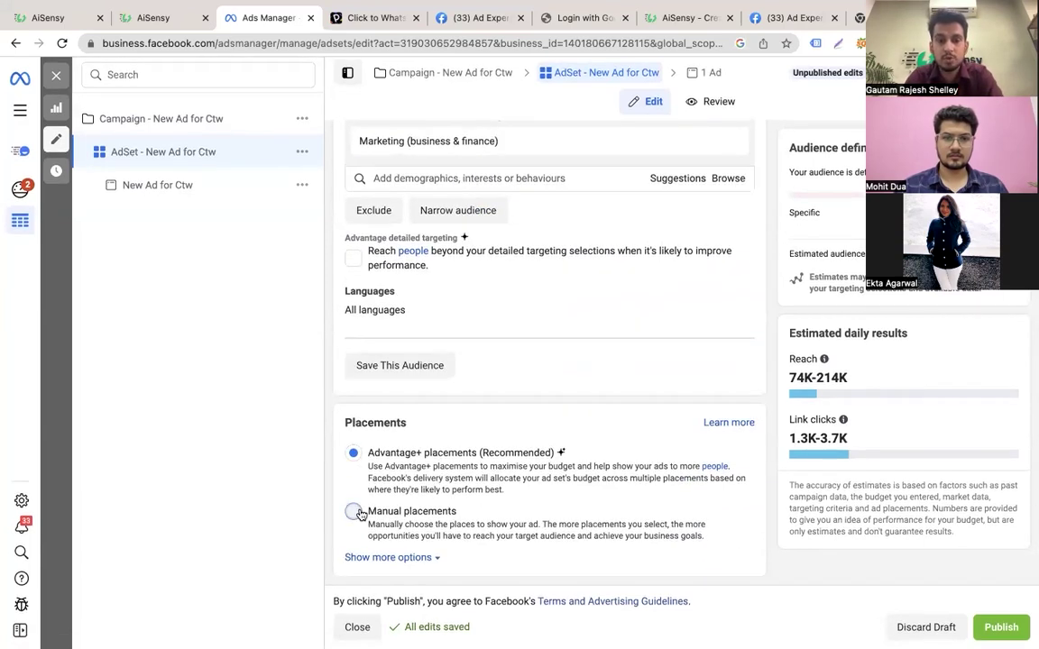
Switch the ad set to manual placements and exclude the Audience Network platform
click(352, 511)
scroll(487, 494, down, 2)
scroll(516, 487, down, 1)
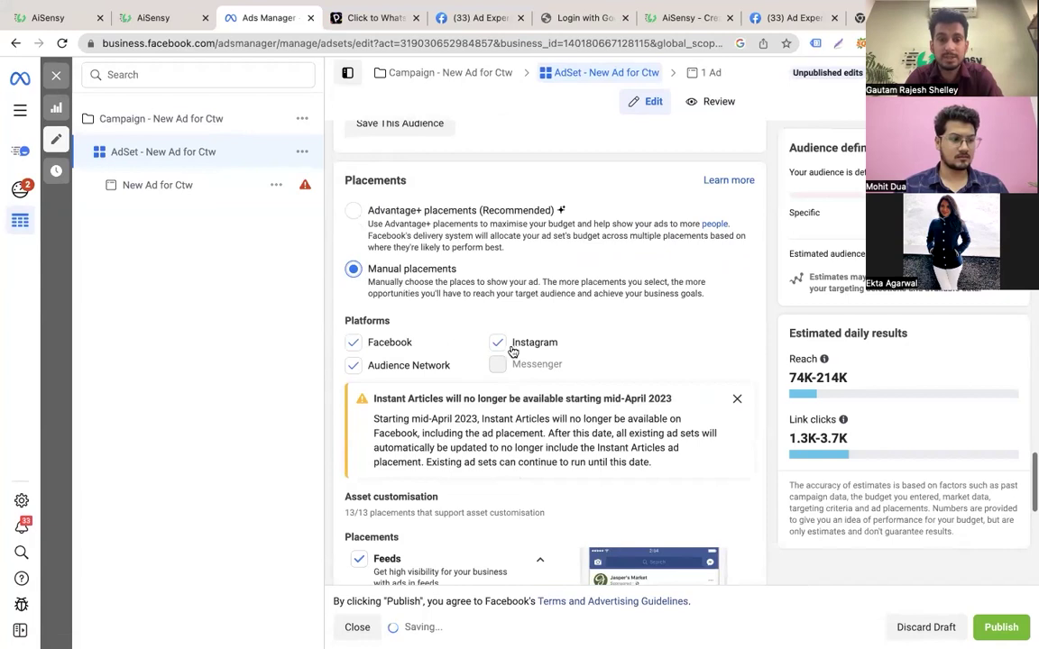
click(414, 365)
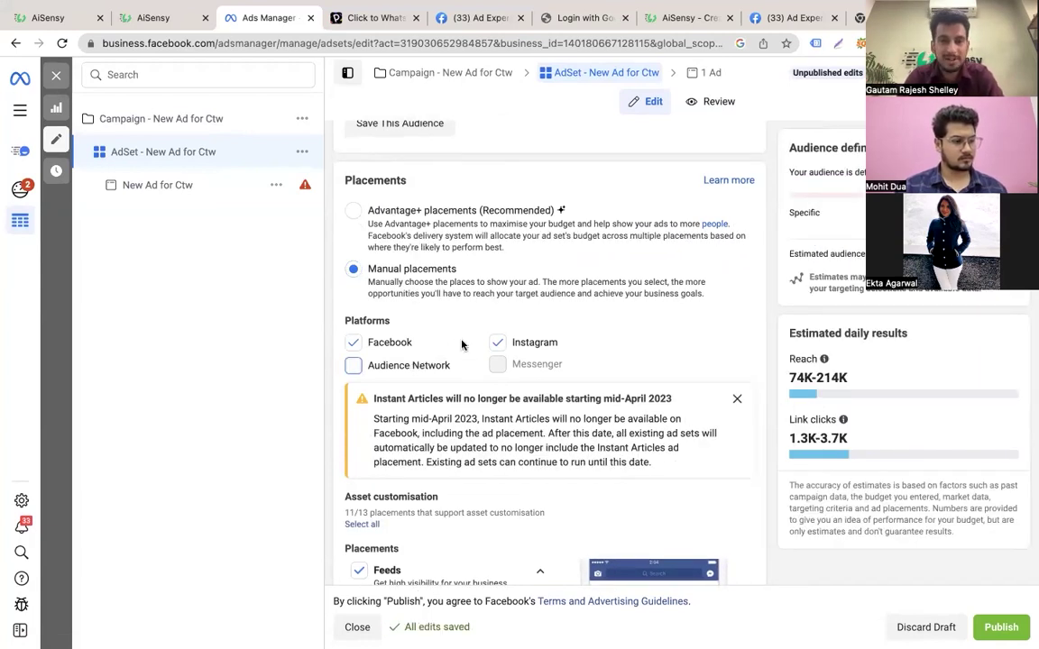
scroll(460, 342, down, 3)
Open the ad New Ad for Ctw, set its Instagram account to Use selected Page and dismiss the recommendations
click(212, 193)
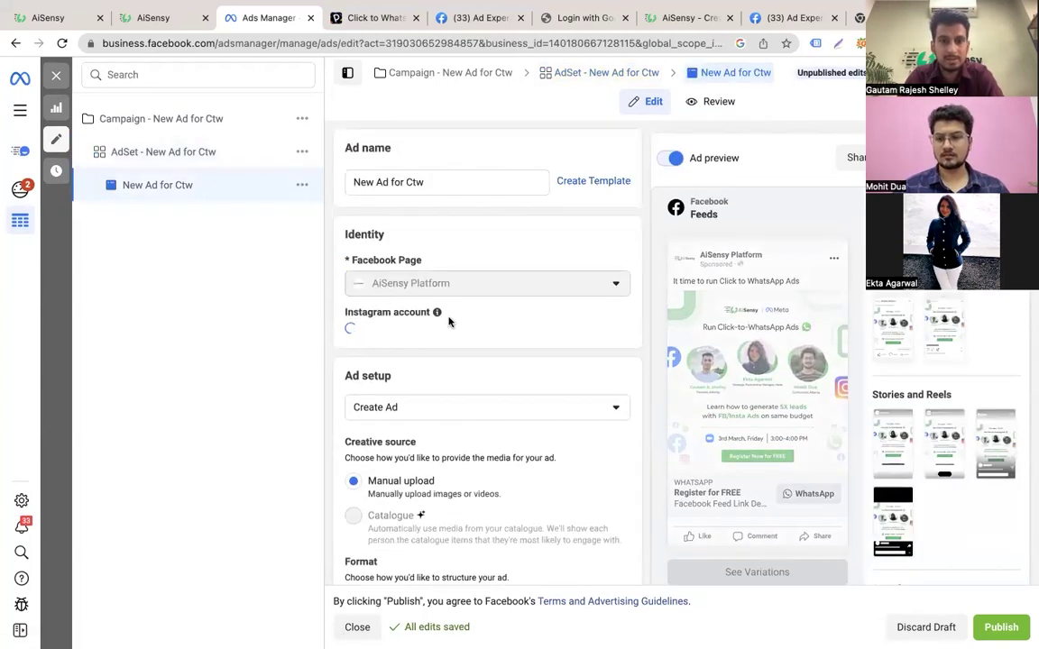
click(419, 337)
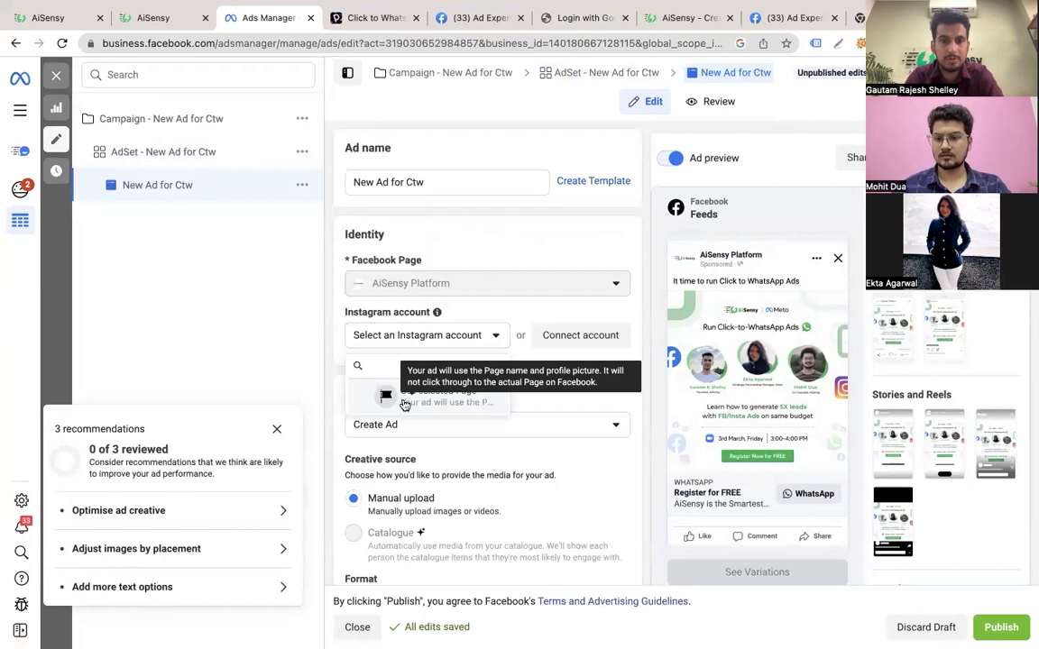
click(401, 397)
click(277, 428)
Examine the ad's format, primary text, description and tracking settings, and publish the edits
scroll(479, 436, down, 10)
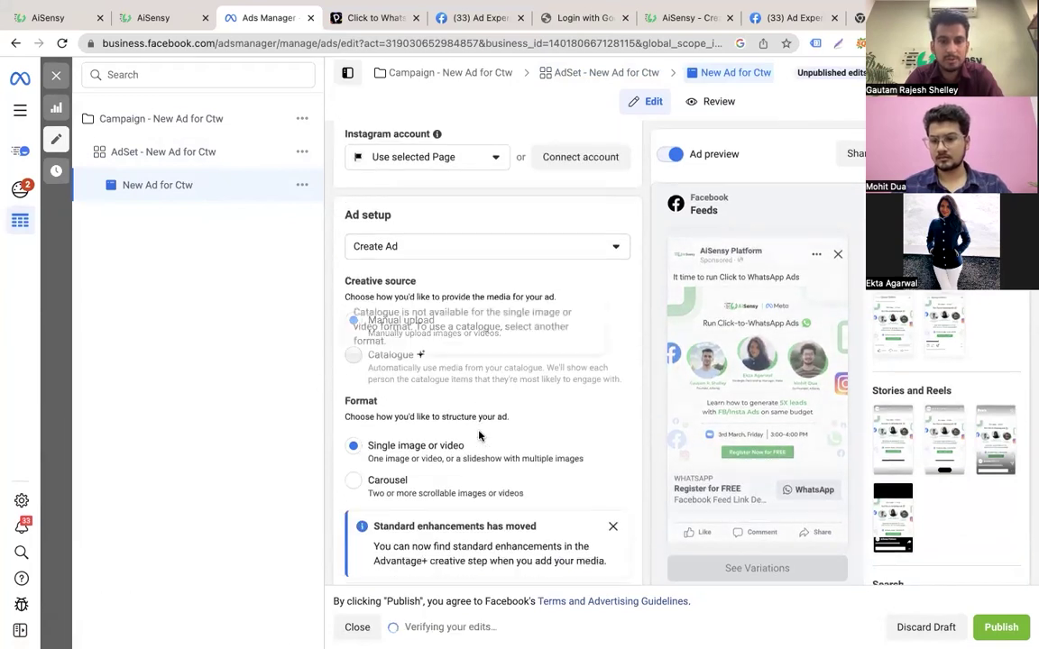
scroll(479, 435, down, 5)
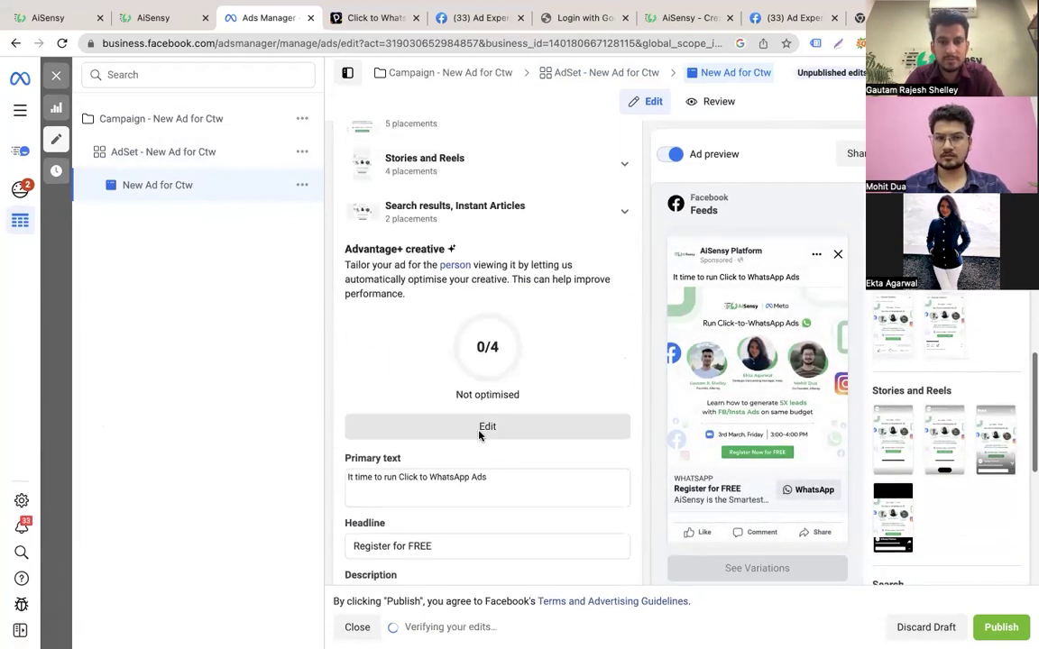
click(419, 343)
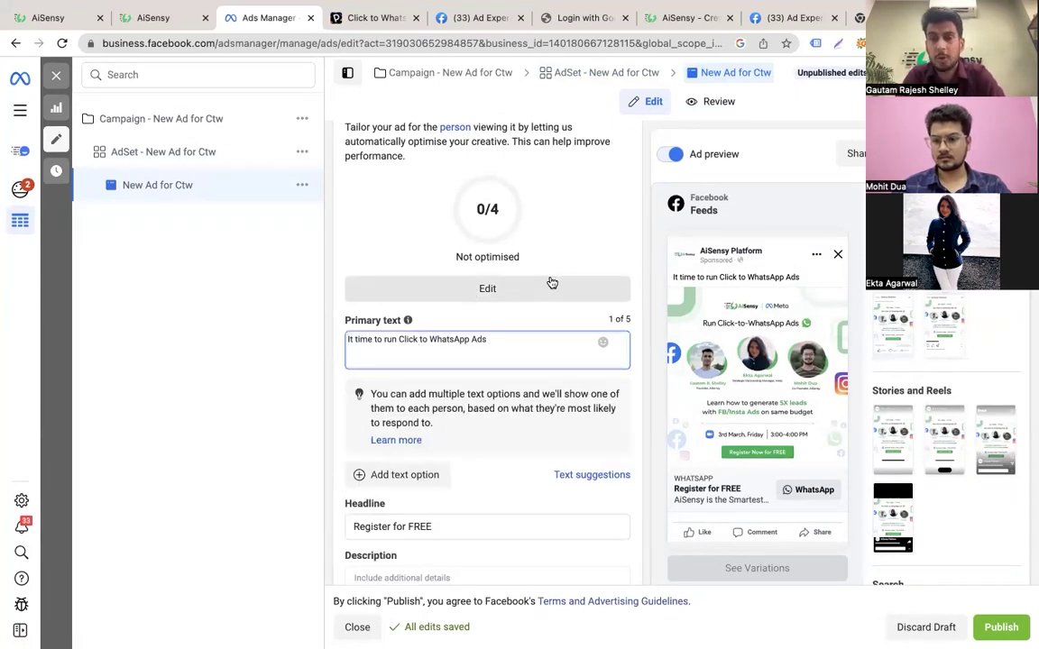
scroll(515, 387, down, 3)
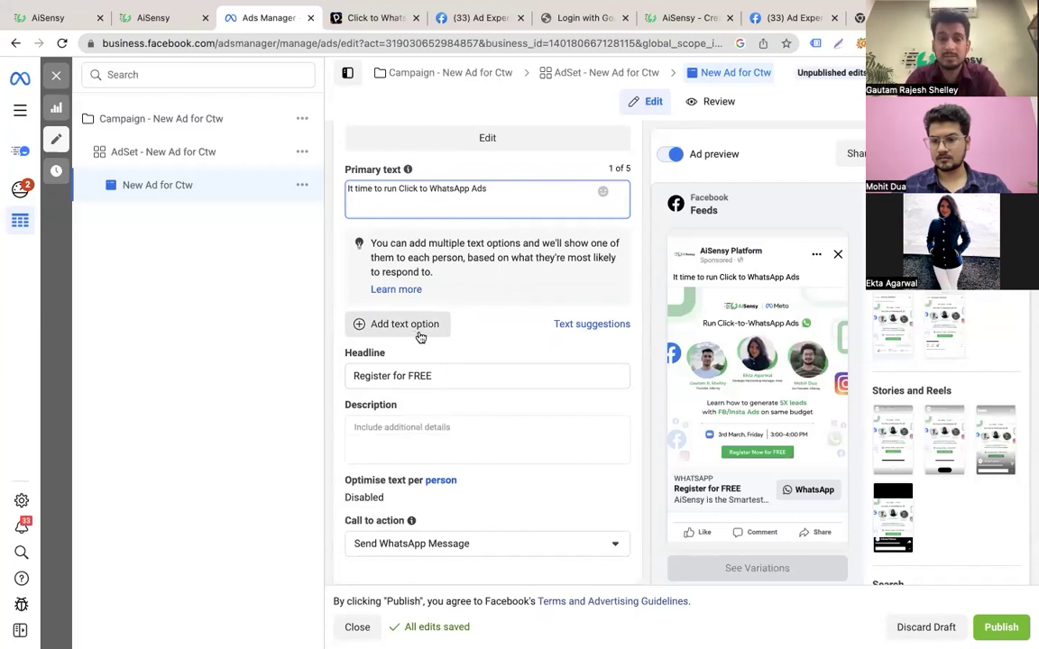
click(440, 425)
scroll(443, 426, down, 3)
scroll(443, 426, down, 3)
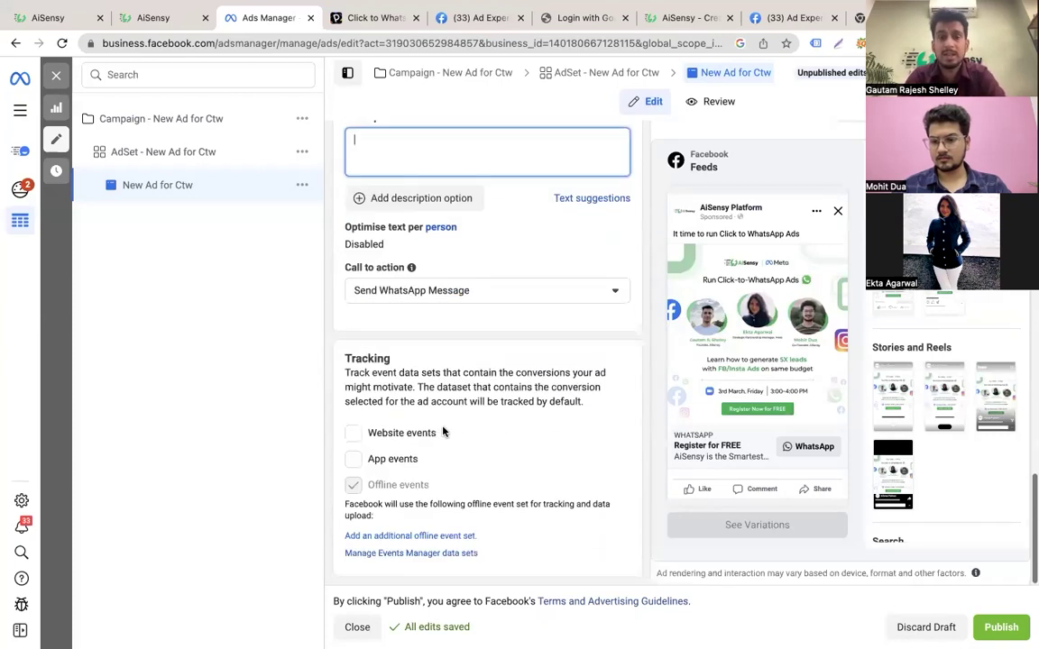
click(442, 431)
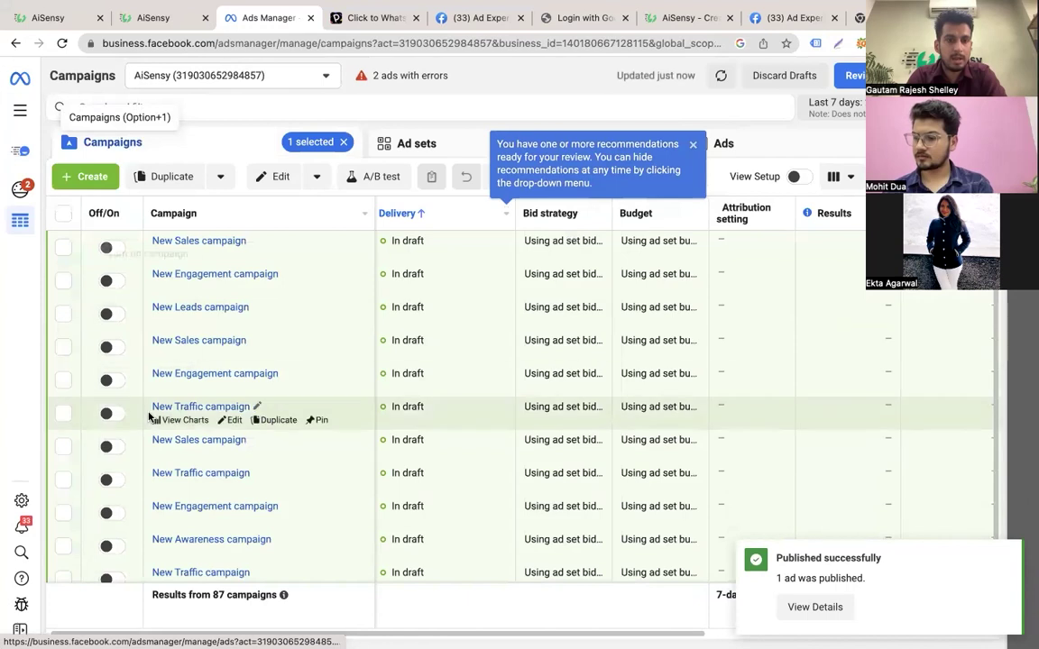
scroll(139, 361, down, 3)
Switch to AiSensy, examine the analytics and ad preview of New CTWA Event Ad - Wa, and return to the advertisement list
click(59, 17)
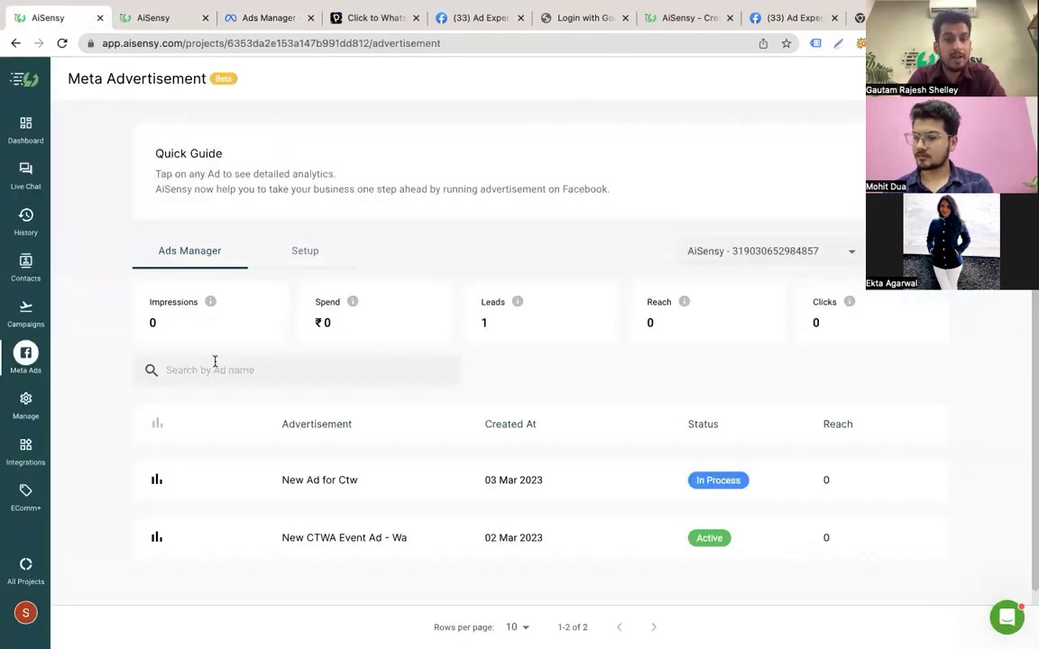
click(414, 541)
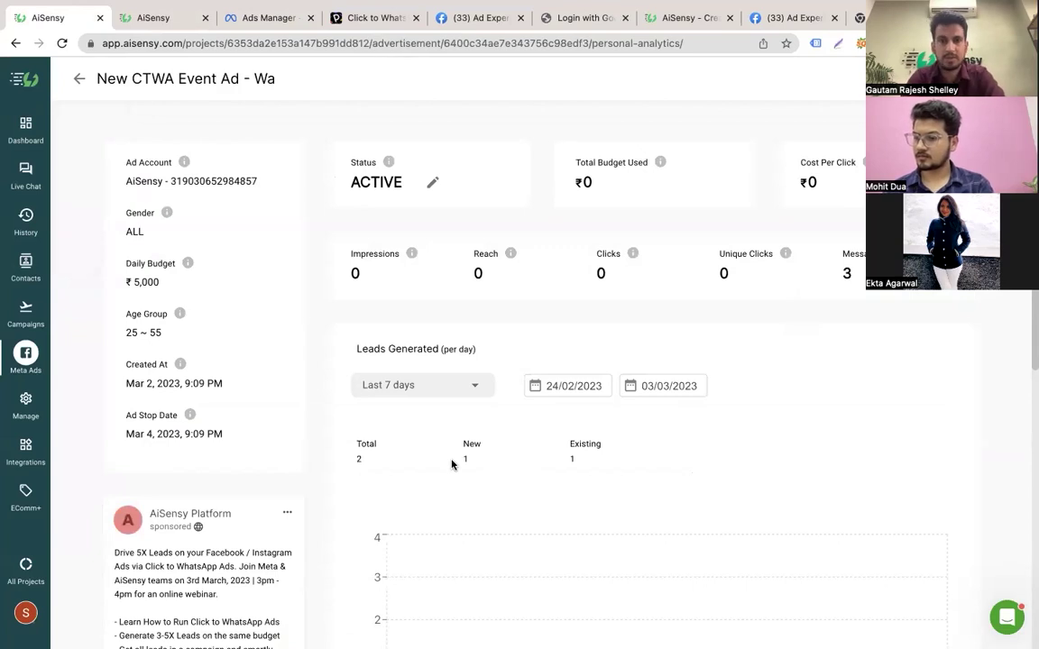
scroll(462, 437, down, 2)
scroll(462, 438, up, 2)
scroll(462, 438, down, 5)
scroll(462, 435, up, 2)
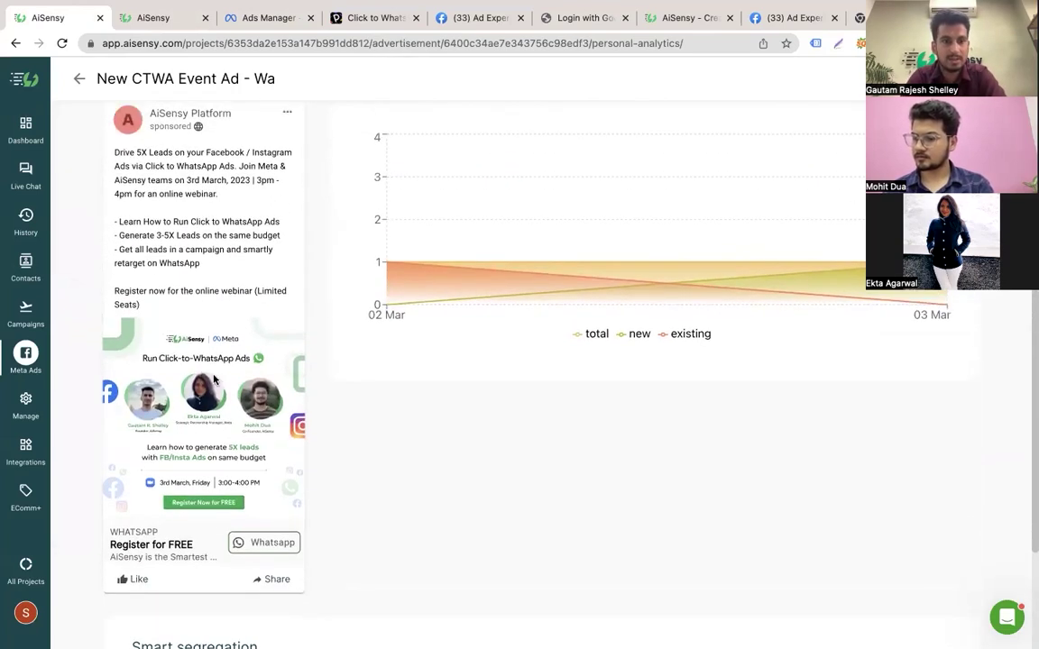
scroll(213, 378, up, 4)
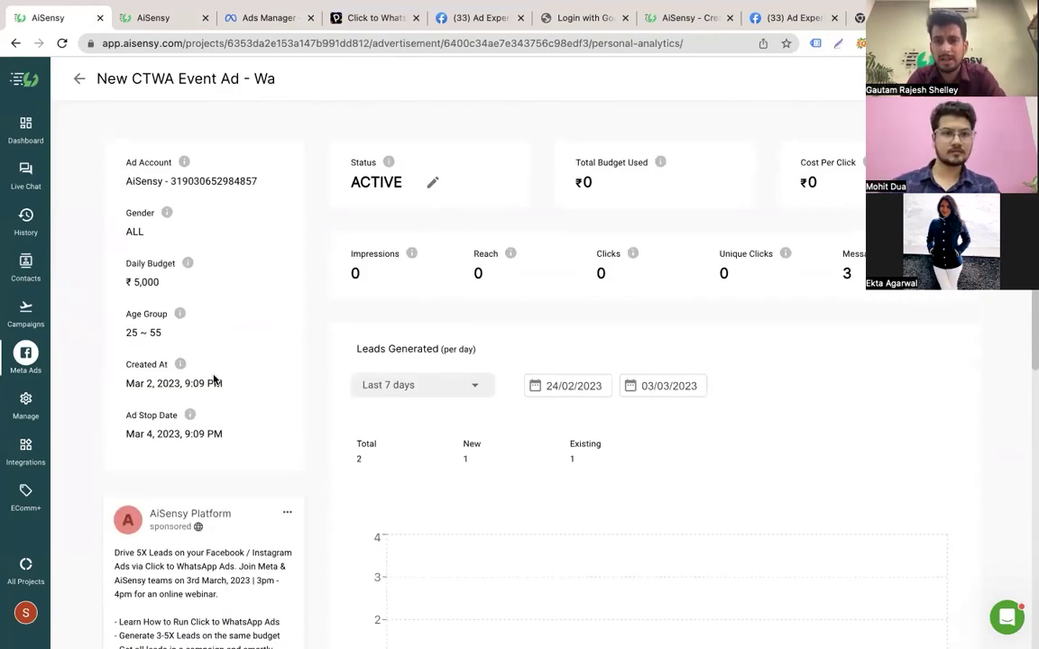
click(79, 79)
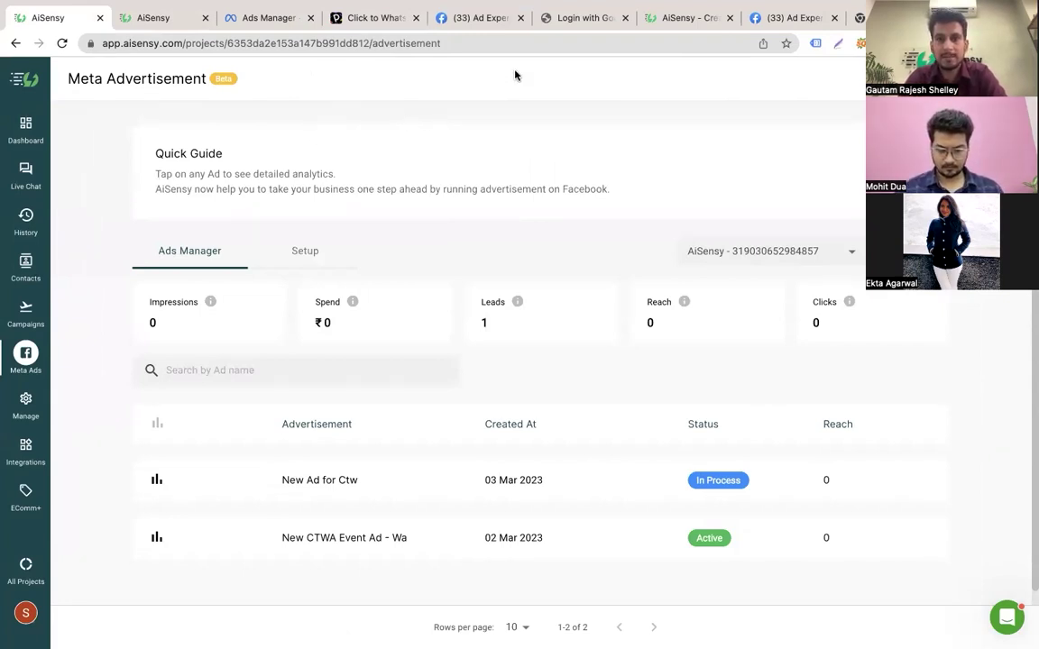
click(870, 17)
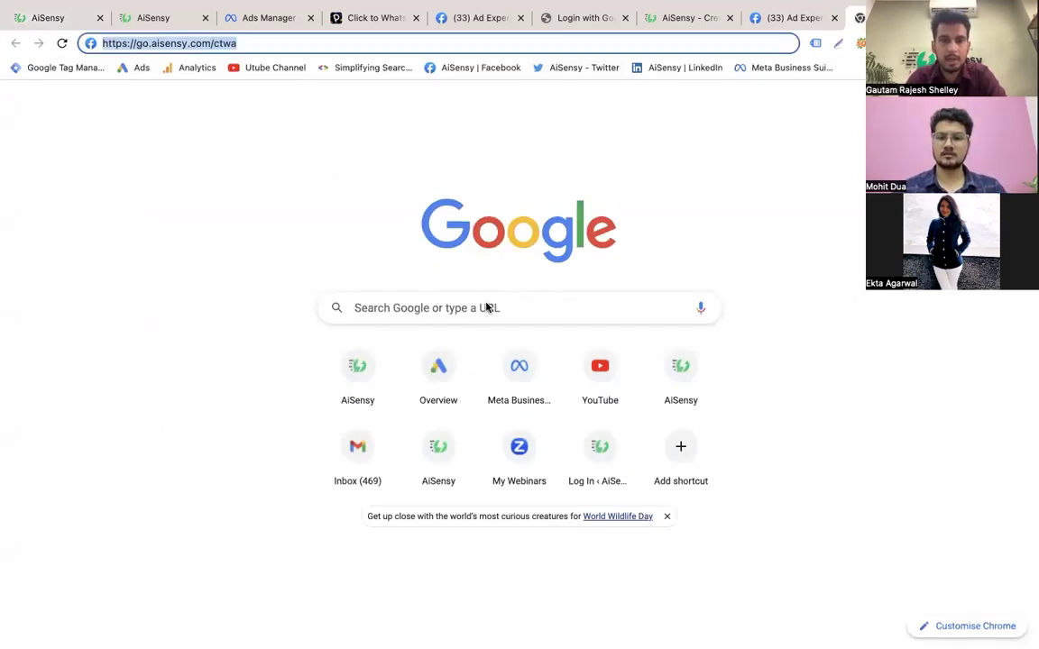
click(376, 17)
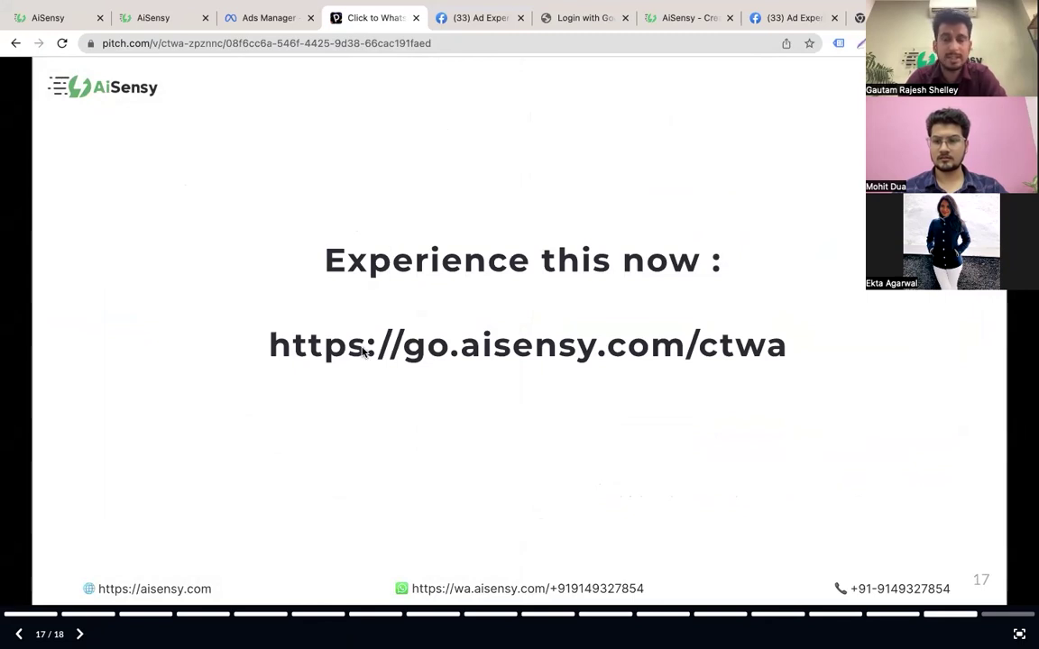
click(464, 18)
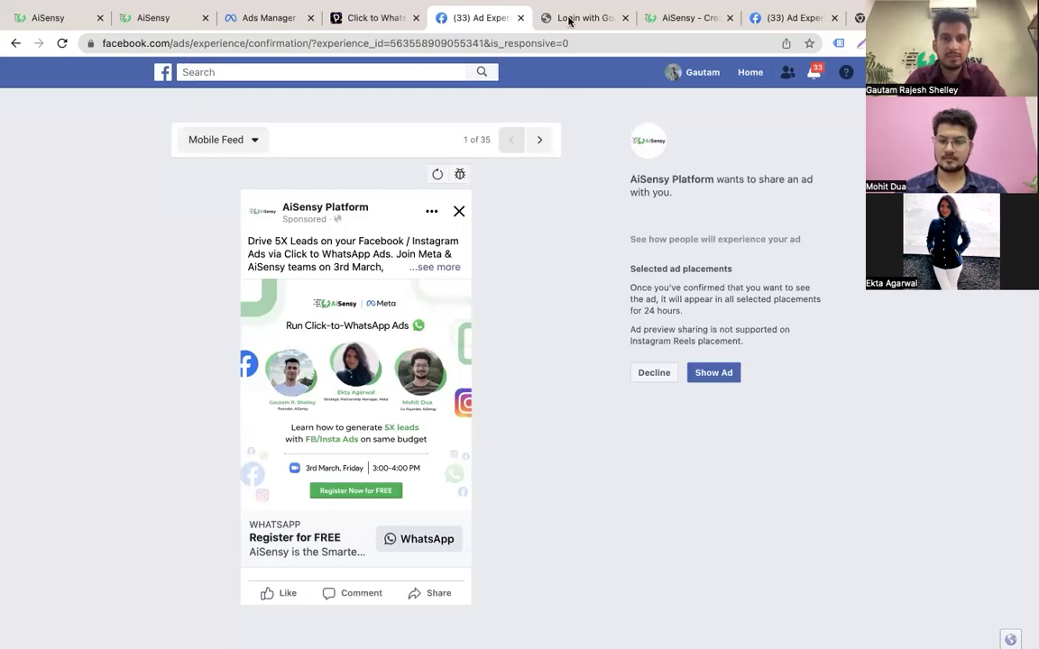
click(353, 22)
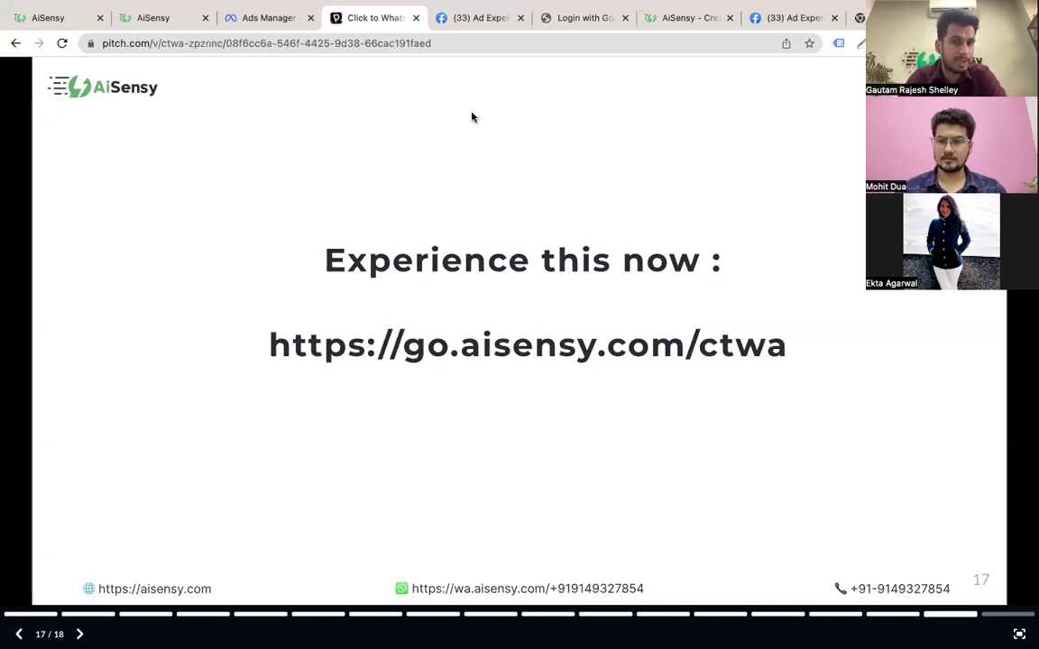
click(485, 22)
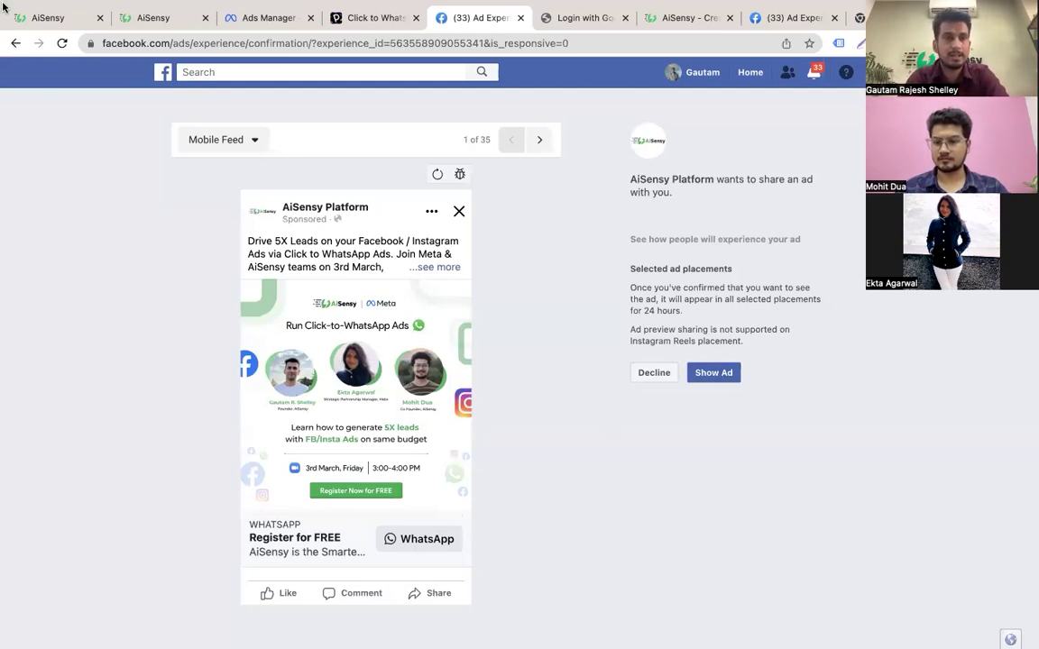
Switch back to AiSensy and examine the generated leads and smart segregation audience of New CTWA Event Ad - Wa
mouse_move(106, 58)
click(50, 55)
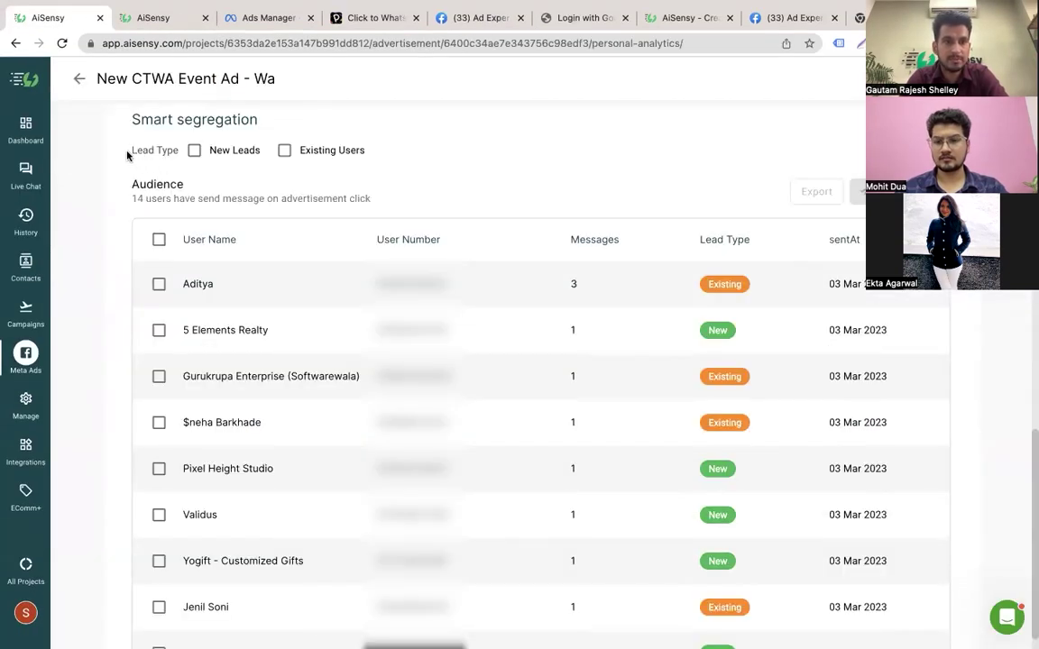
scroll(230, 316, down, 1)
scroll(230, 316, up, 3)
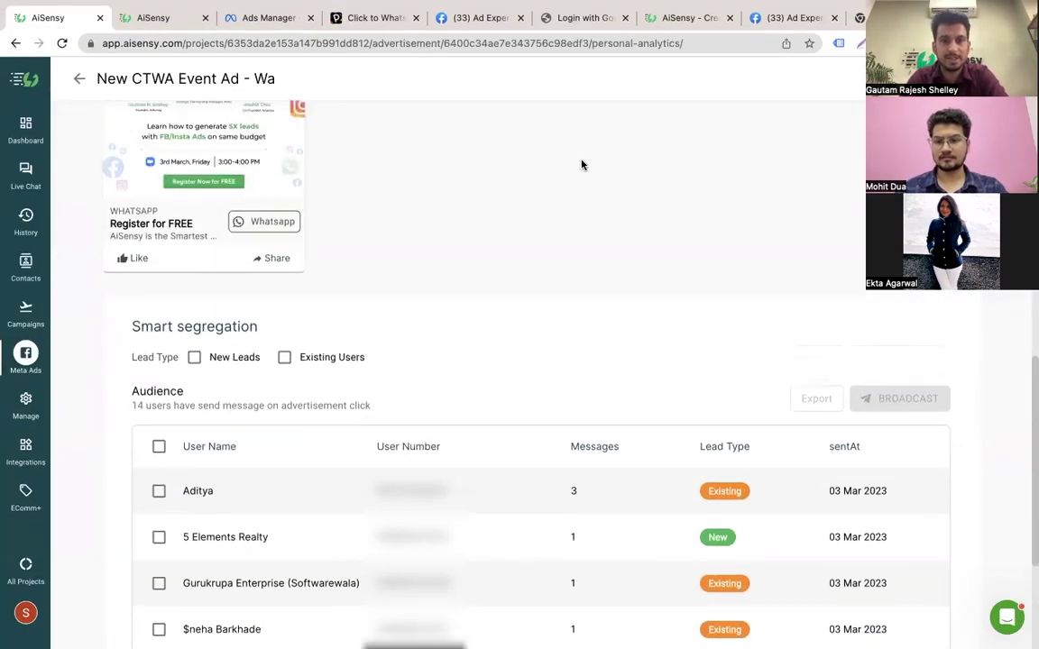
scroll(414, 351, down, 2)
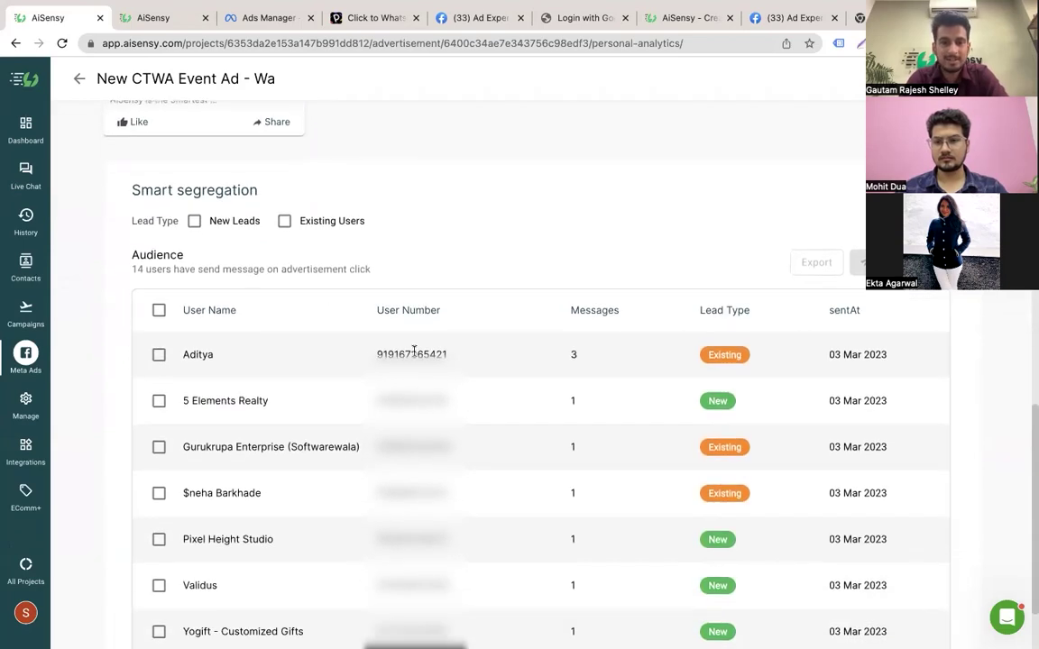
scroll(414, 354, down, 3)
scroll(414, 356, up, 8)
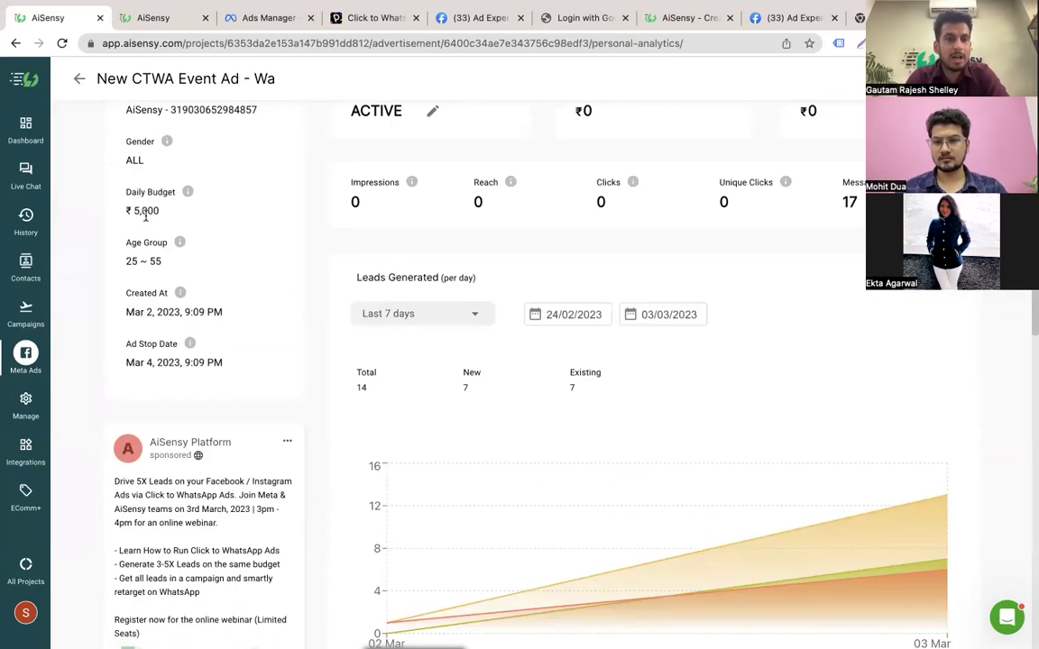
Return to the advertisement list and open the live chats
click(79, 79)
scroll(271, 379, down, 1)
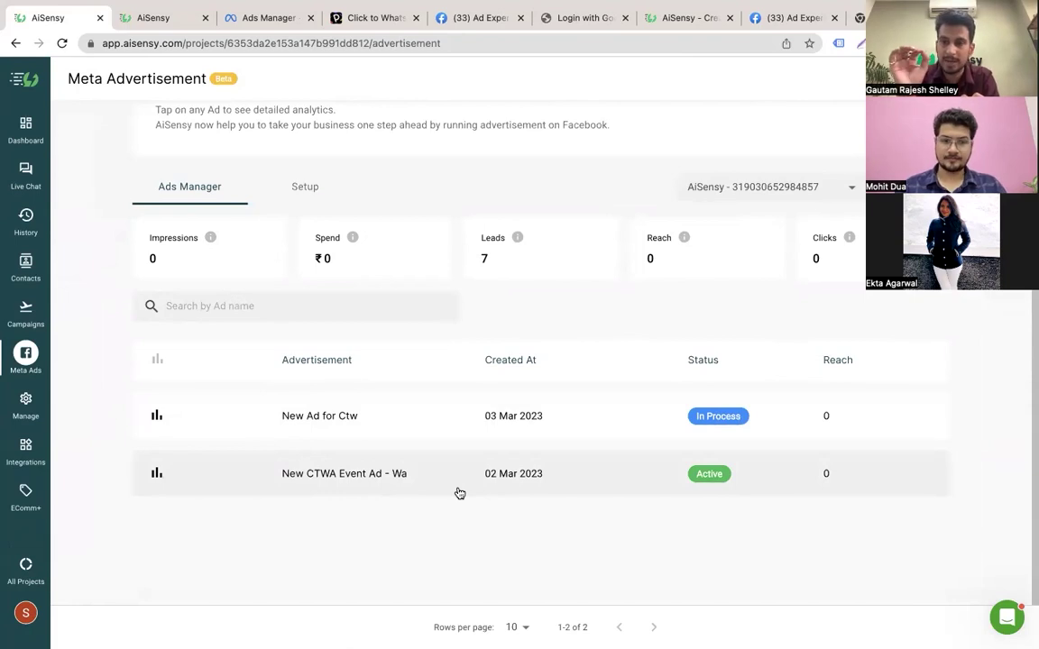
click(25, 169)
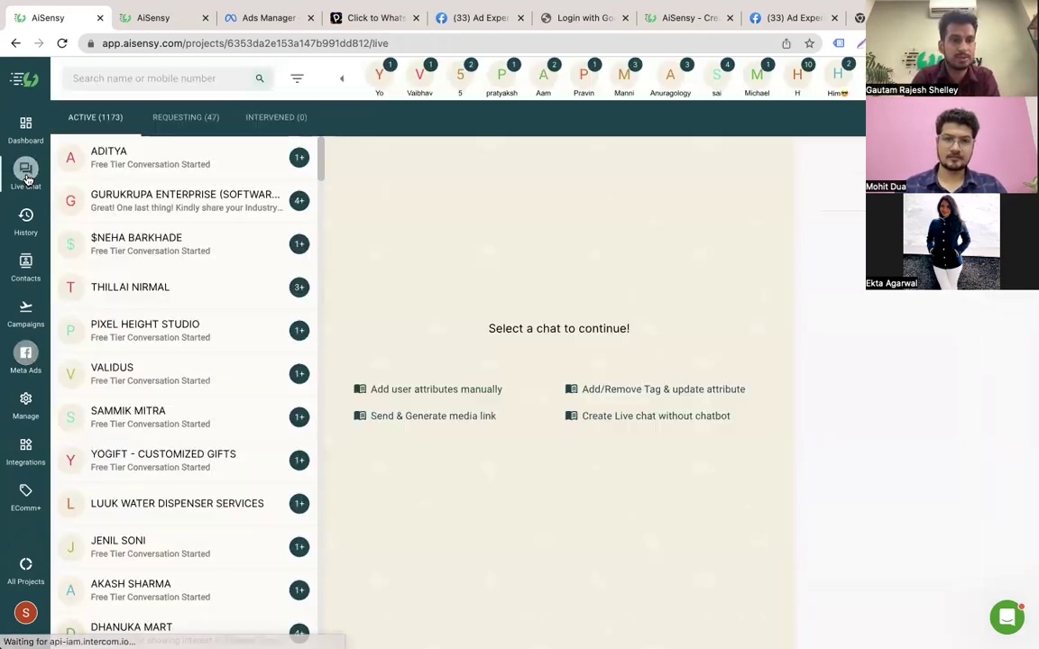
Look through the conversations of the first four contacts in the active live chats
click(166, 169)
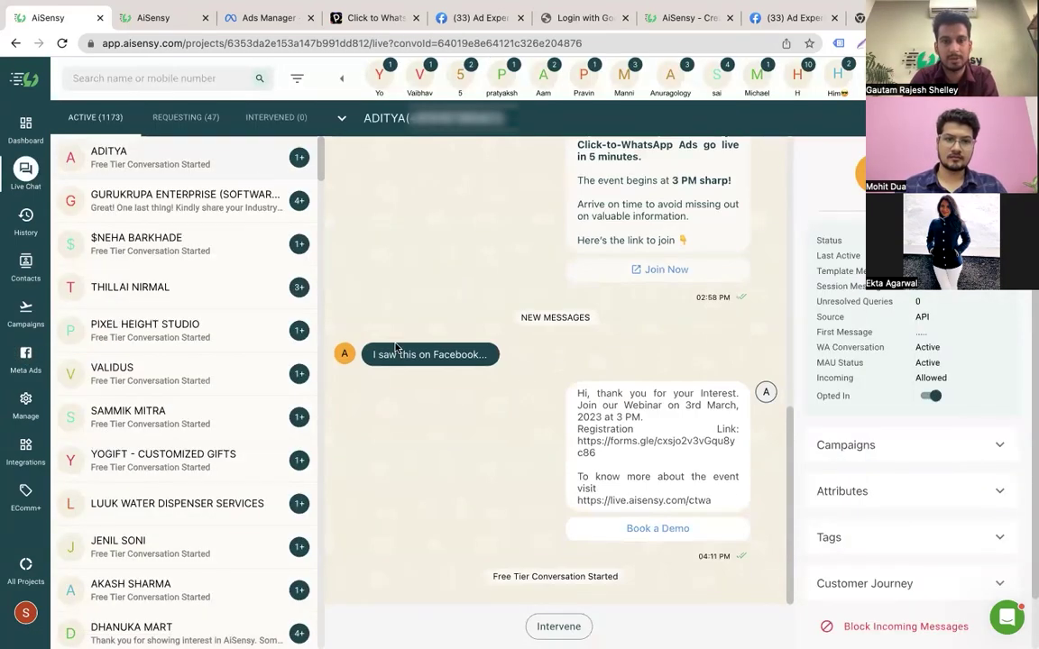
click(177, 193)
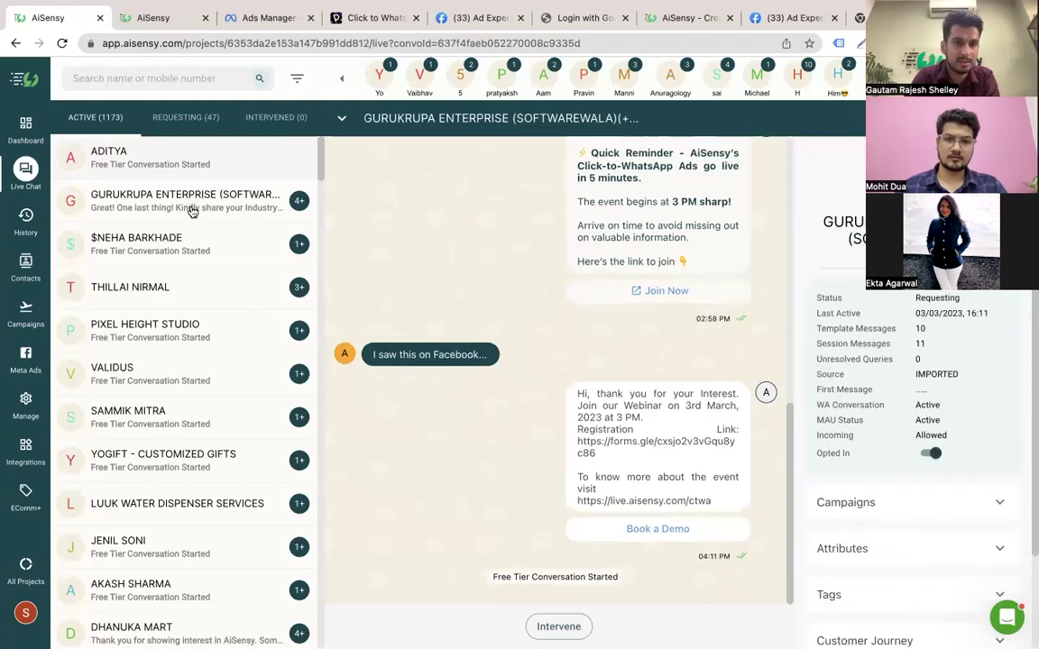
click(192, 245)
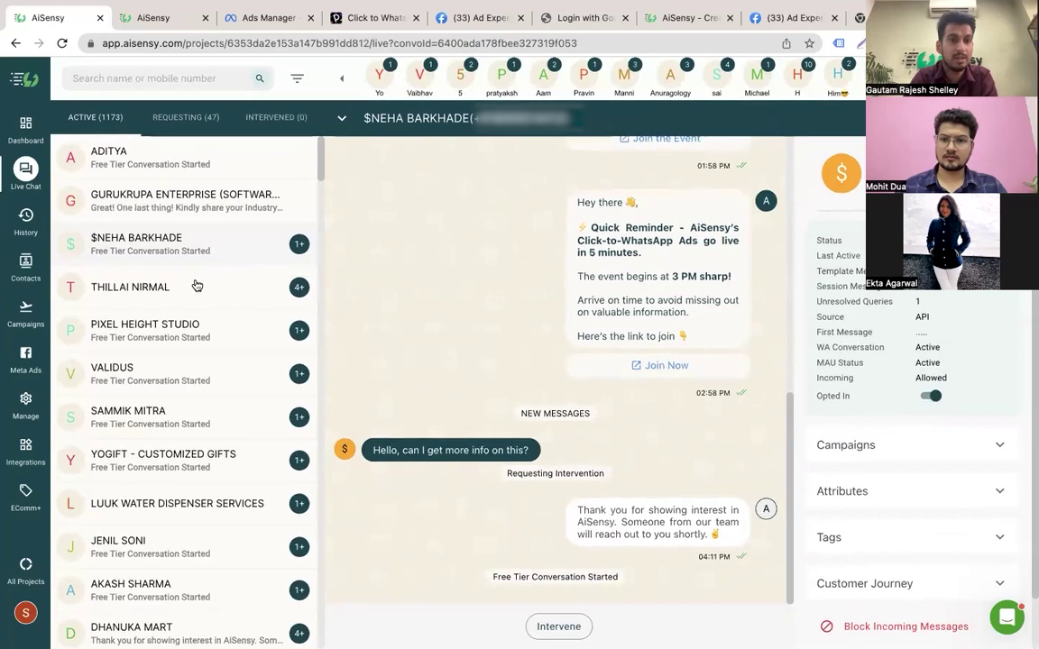
click(197, 286)
Return to the Meta ads list and examine the analytics and smart segregation audience of New CTWA Event Ad - Wa
click(22, 352)
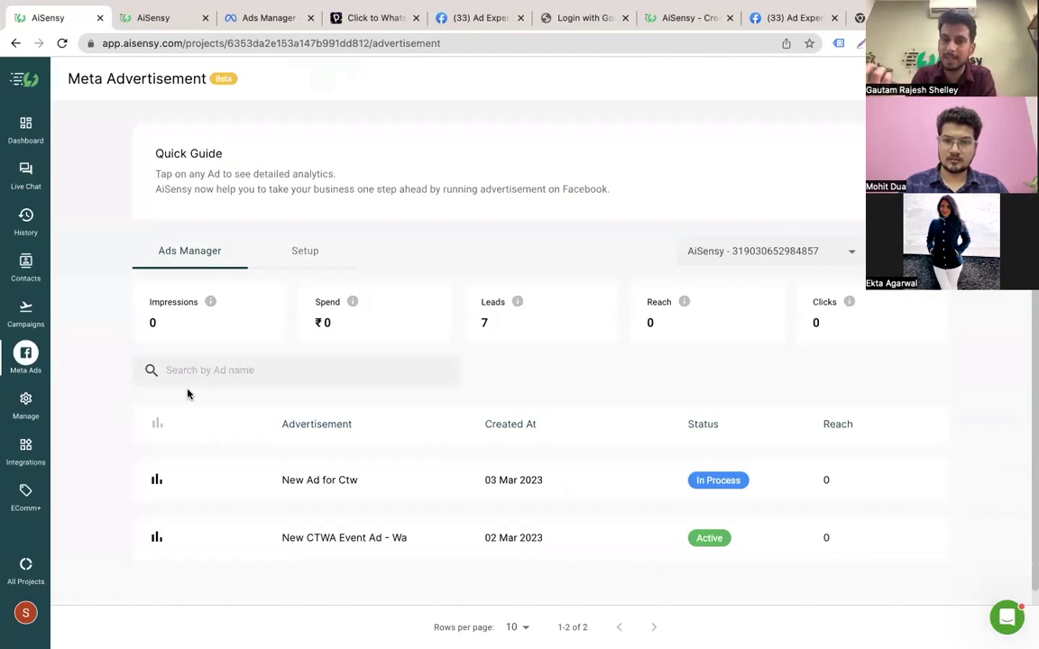
click(327, 549)
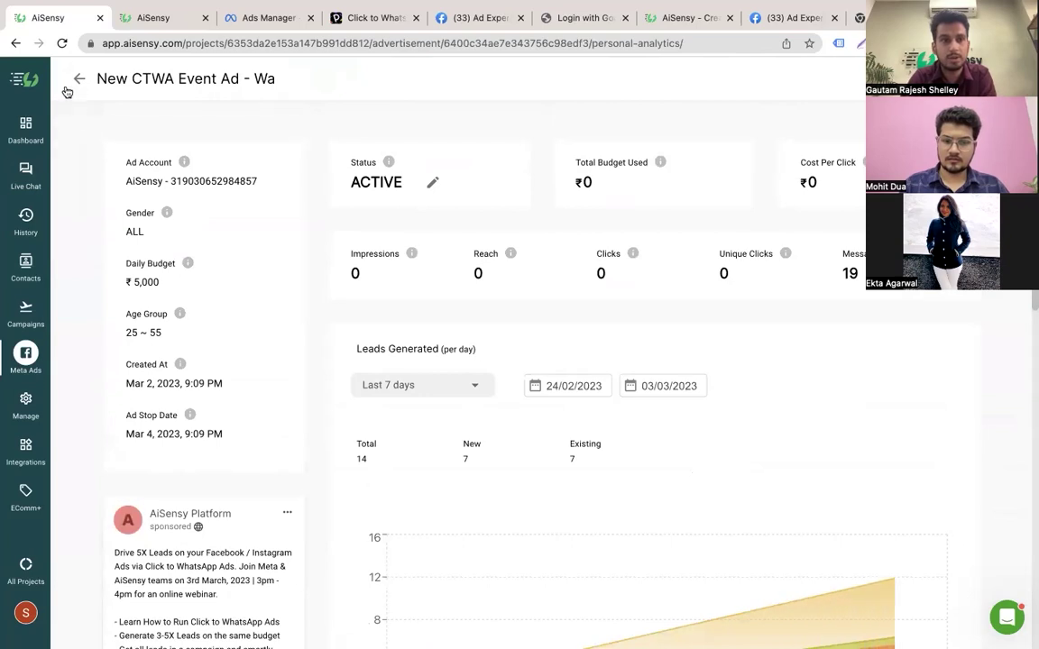
click(78, 81)
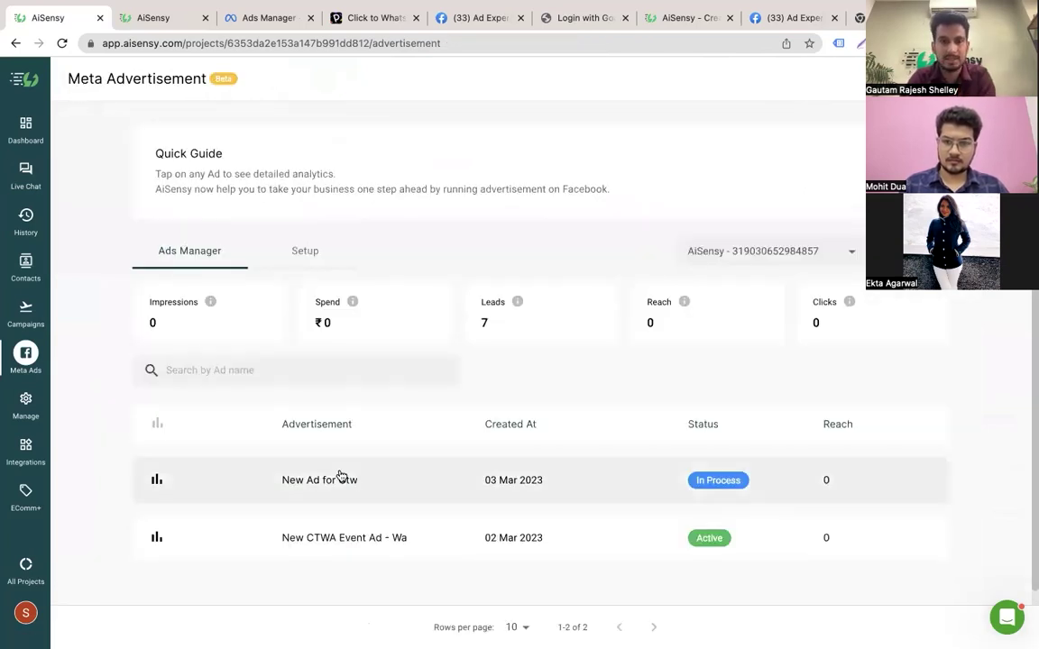
click(361, 541)
scroll(361, 542, down, 5)
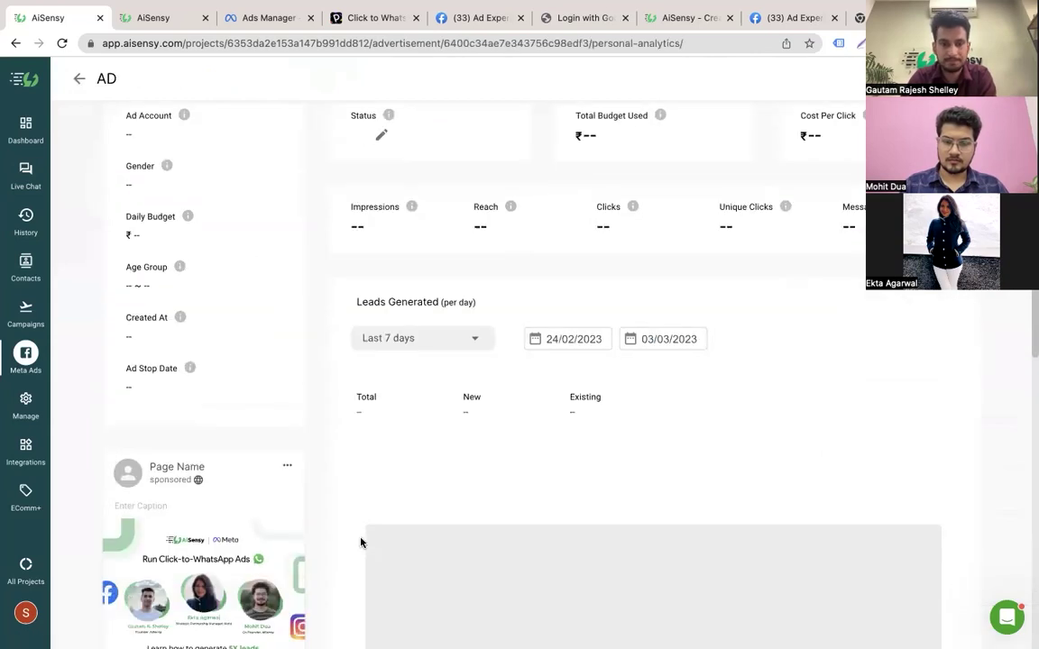
scroll(361, 541, down, 5)
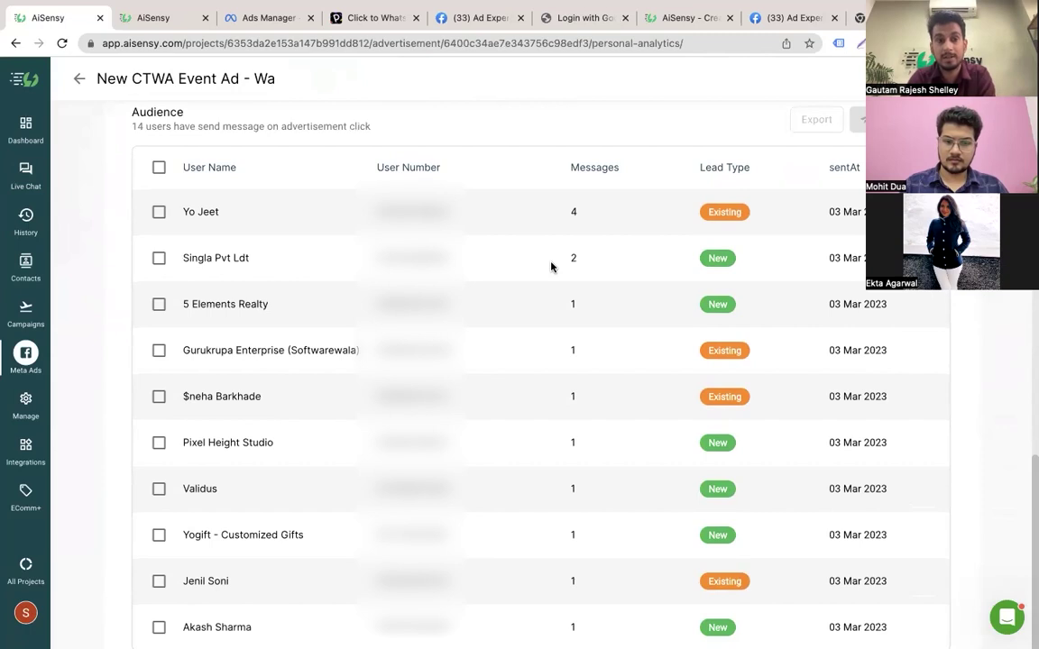
scroll(593, 280, down, 1)
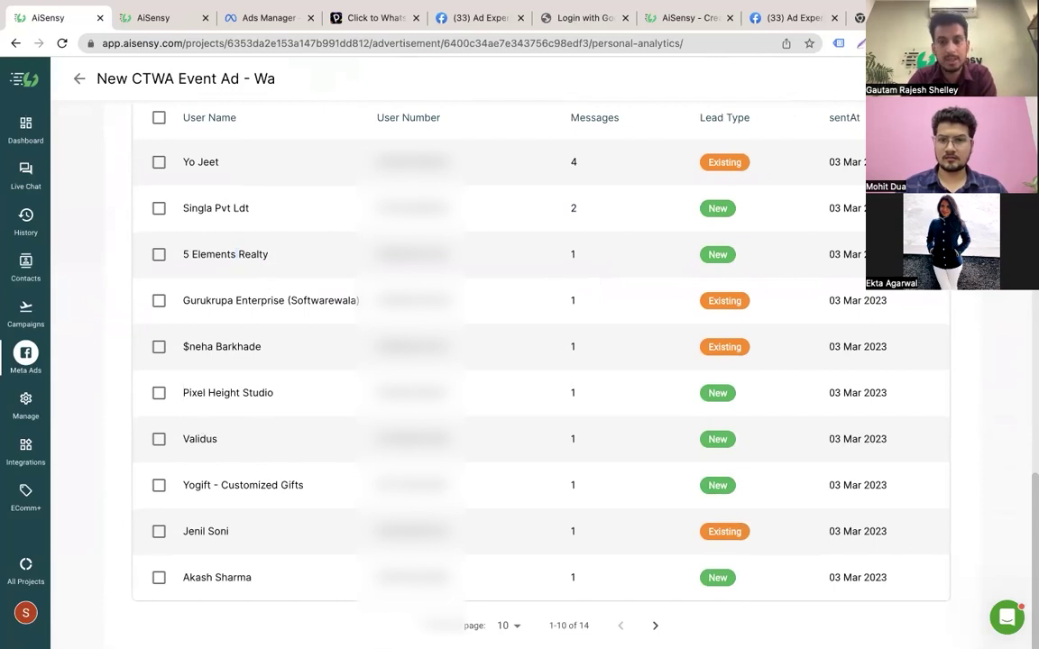
Check the second page of the ad's audience table and return to the first page to review the lead types
click(654, 624)
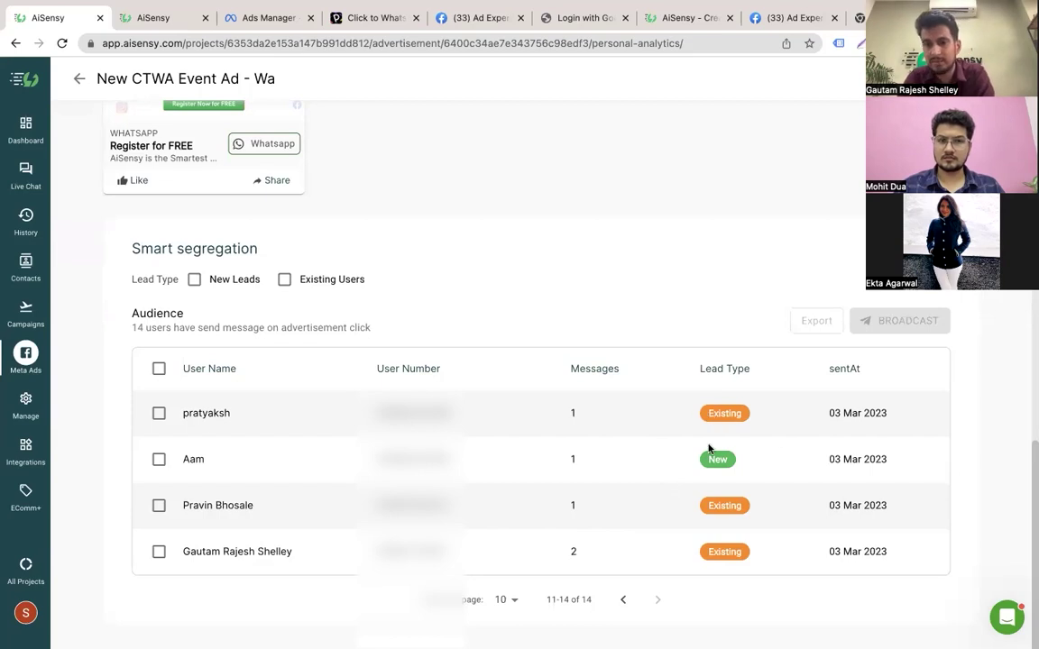
click(622, 599)
scroll(510, 498, down, 2)
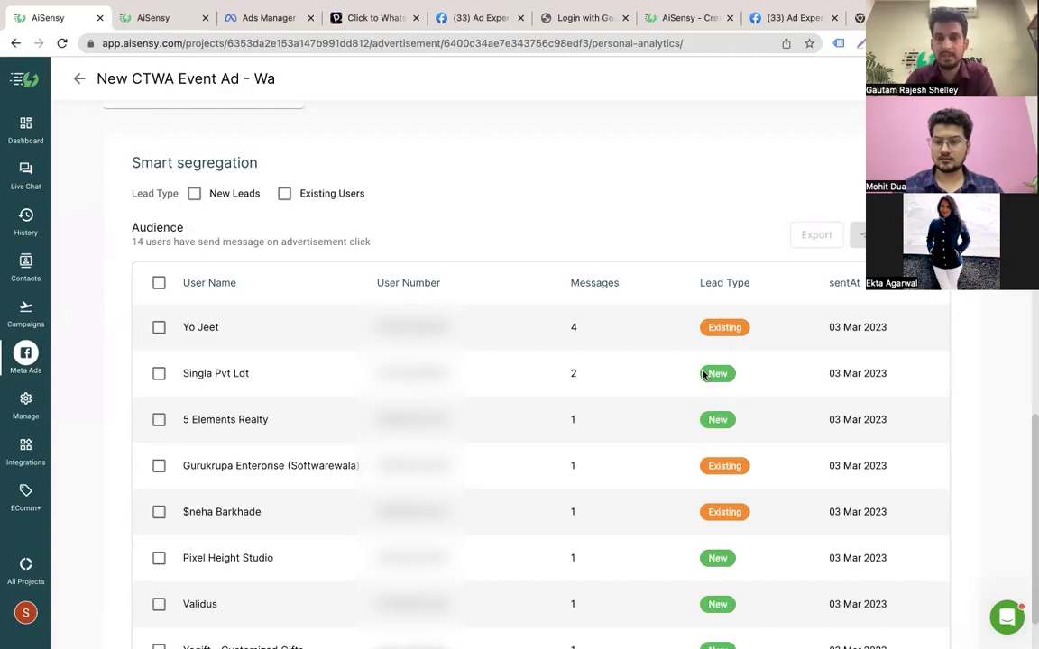
scroll(694, 392, down, 1)
scroll(320, 306, up, 1)
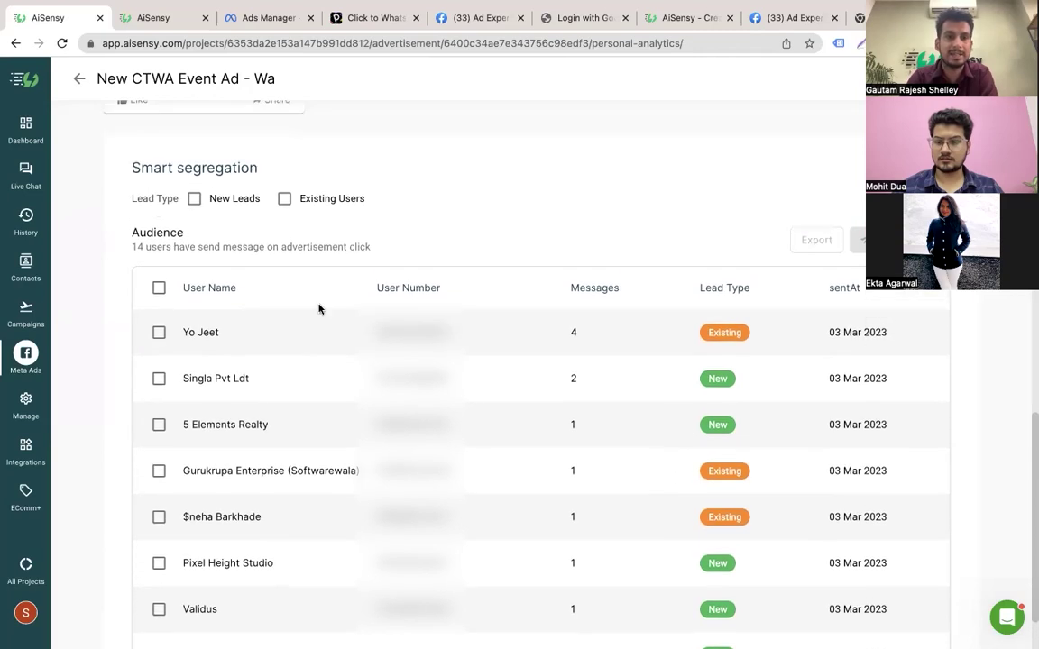
Filter the audience by New Leads and by Existing Users in turn, clearing each filter again
click(198, 202)
click(195, 199)
click(283, 200)
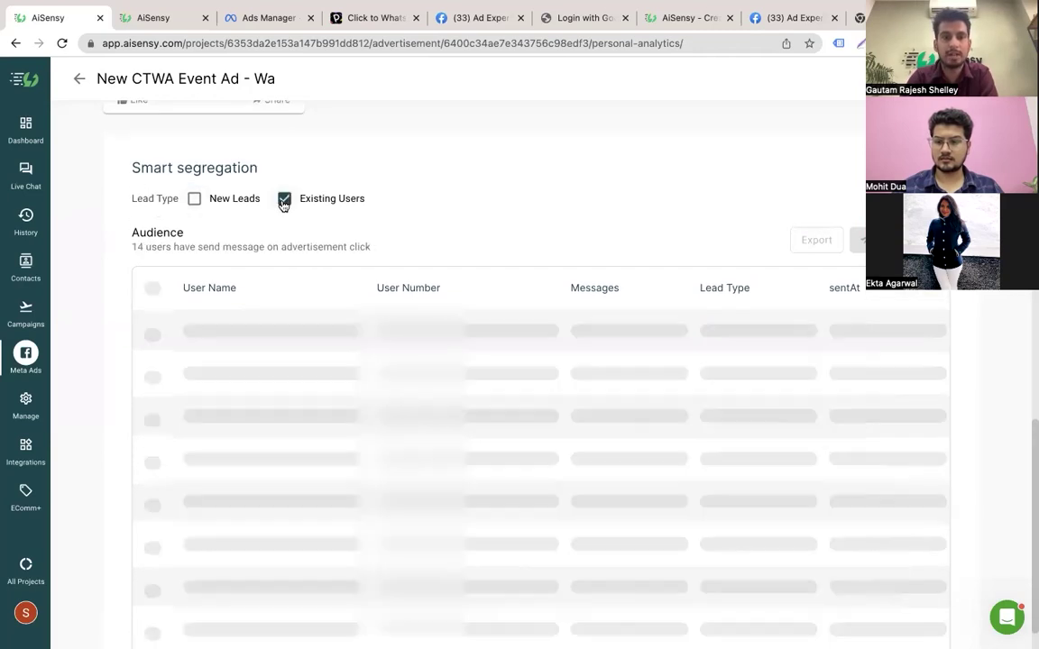
click(283, 201)
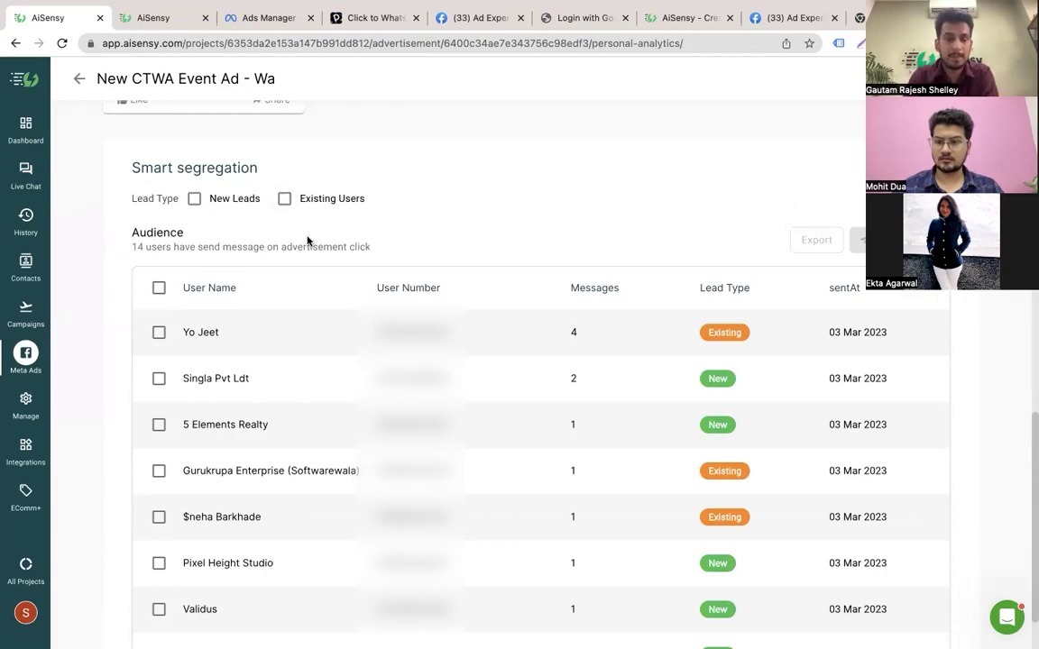
Reload the ad's analytics page and examine the refreshed smart segregation audience
key(super+r)
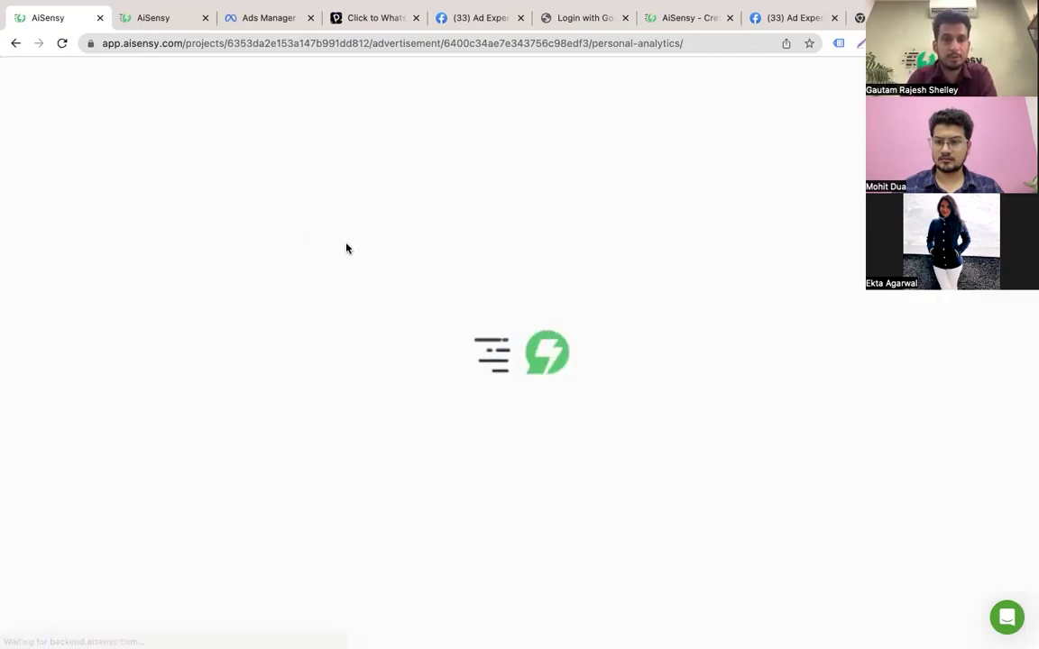
scroll(375, 273, down, 10)
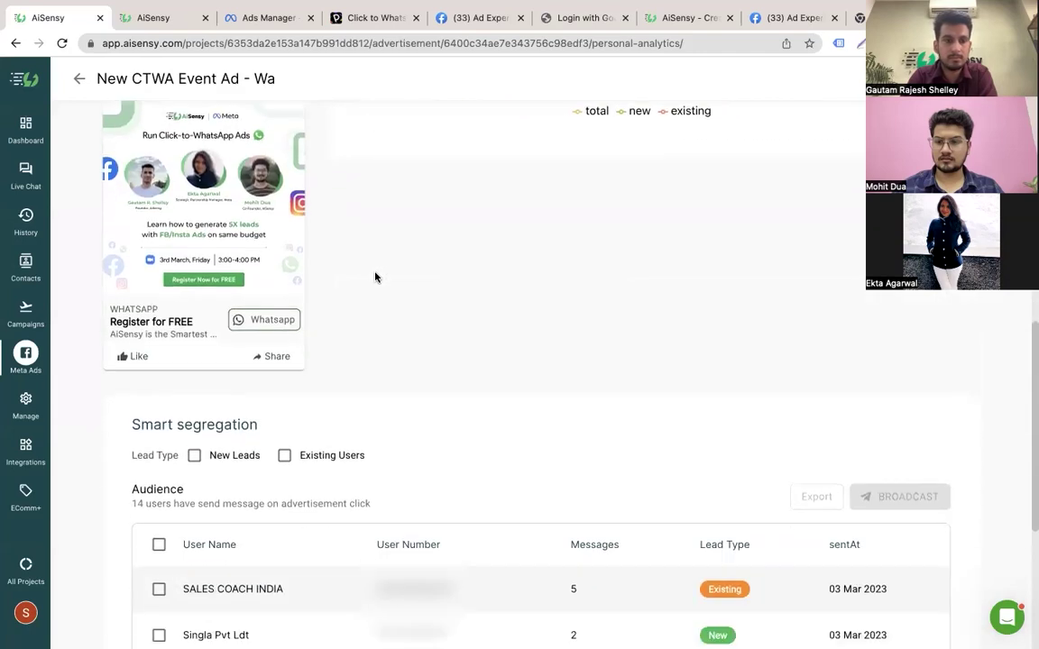
scroll(375, 277, down, 3)
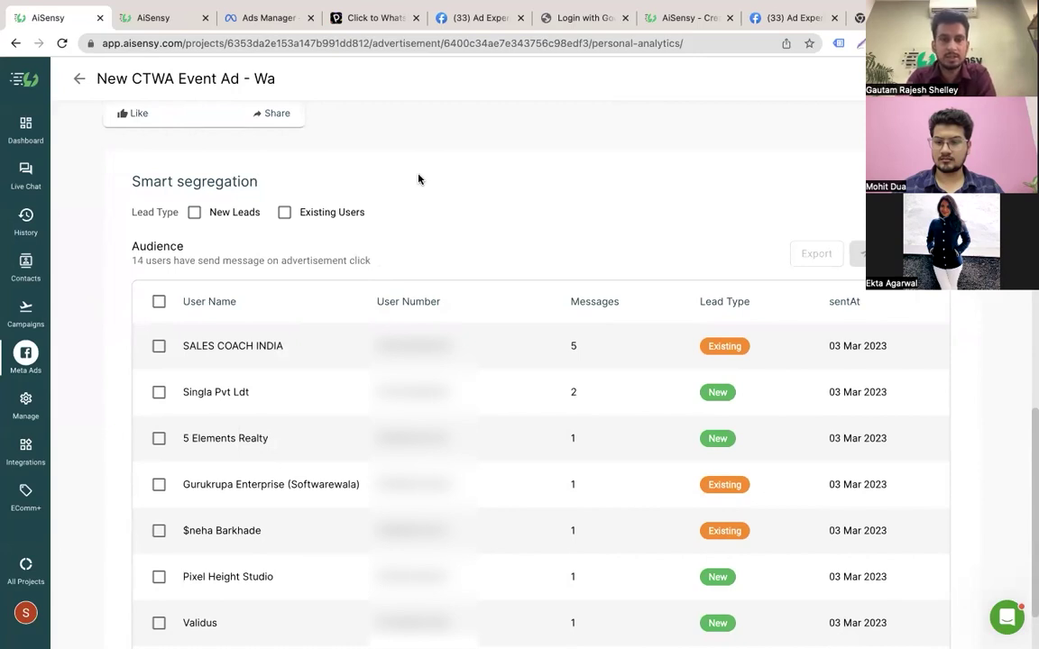
Show the presentation slide, the Meta Ads Manager campaigns and the shared Facebook ad preview, and return to the ad's audience in AiSensy
click(370, 18)
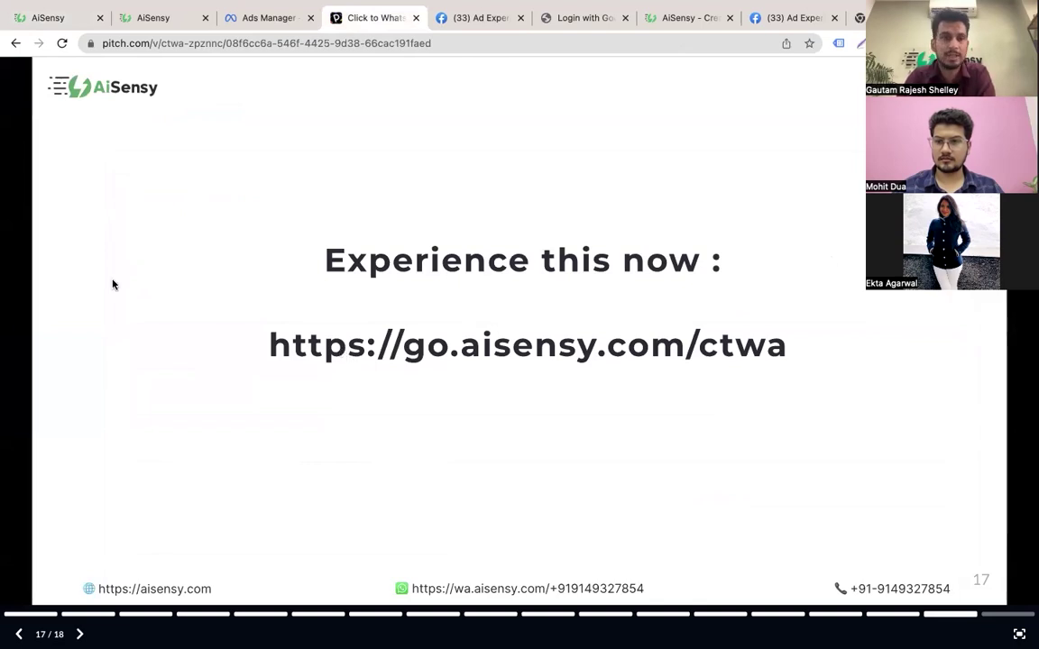
click(258, 20)
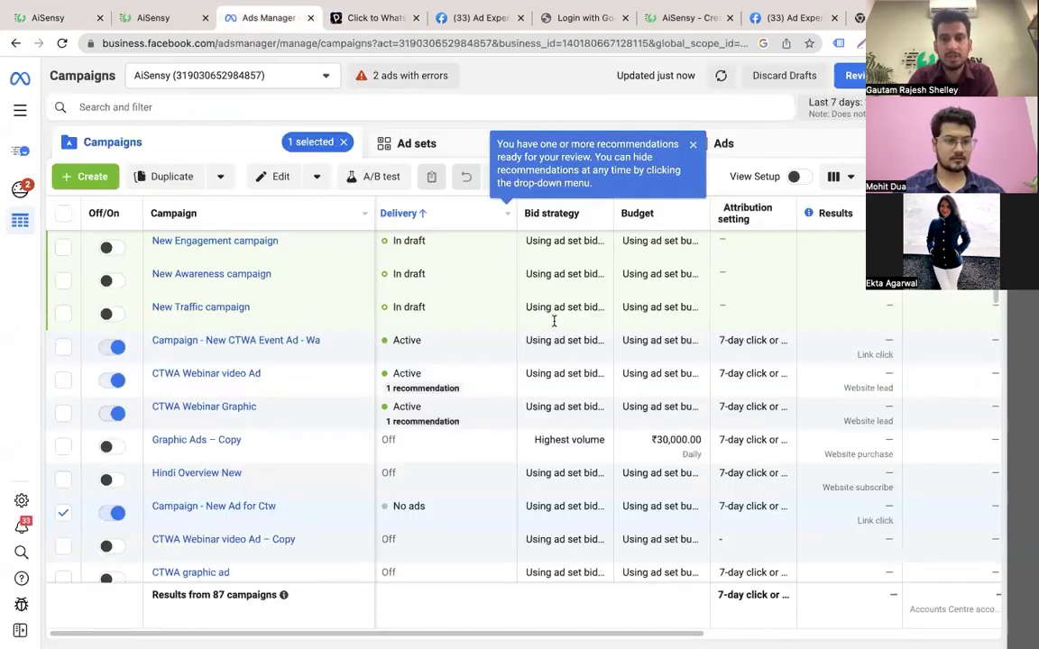
click(473, 18)
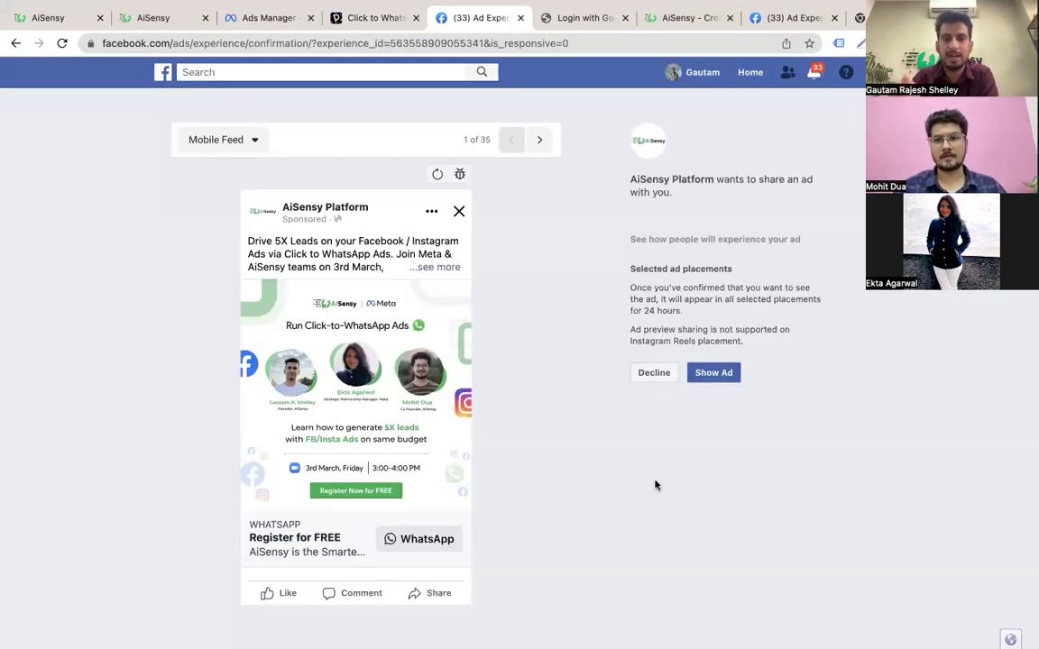
click(64, 19)
scroll(218, 366, up, 1)
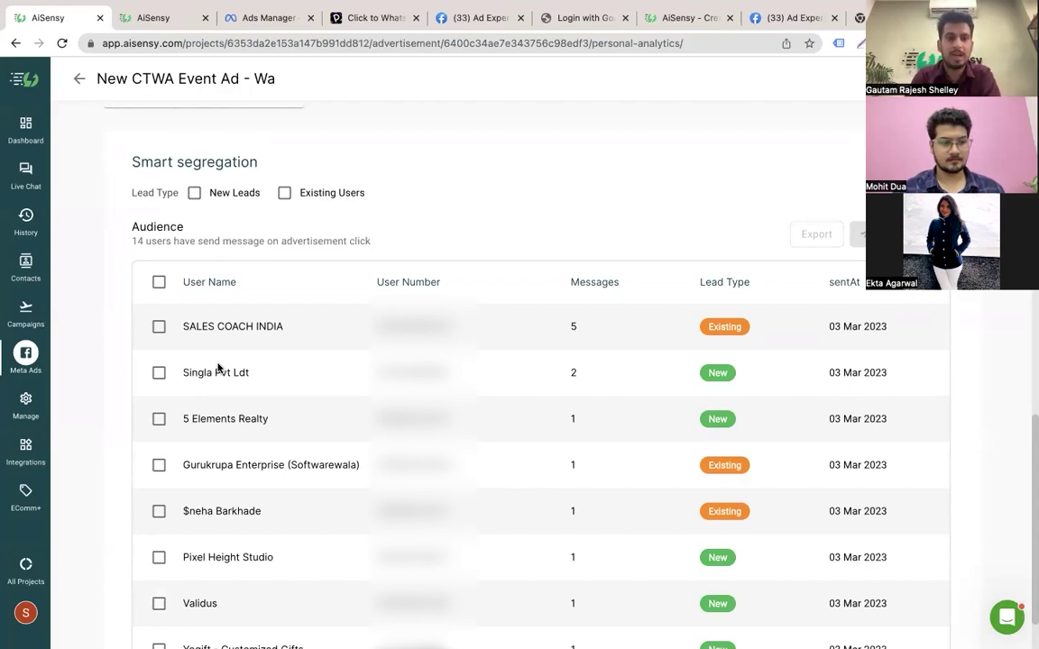
Open the live chats and read through the chatbot questions and replies in the first active conversation
click(19, 180)
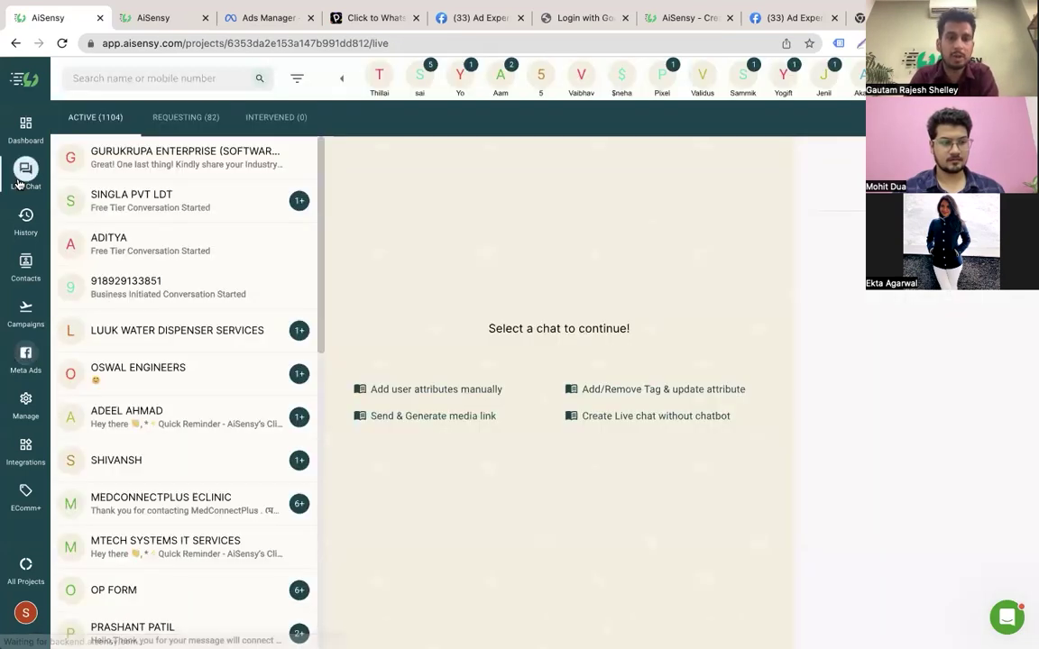
click(167, 158)
scroll(424, 318, up, 1)
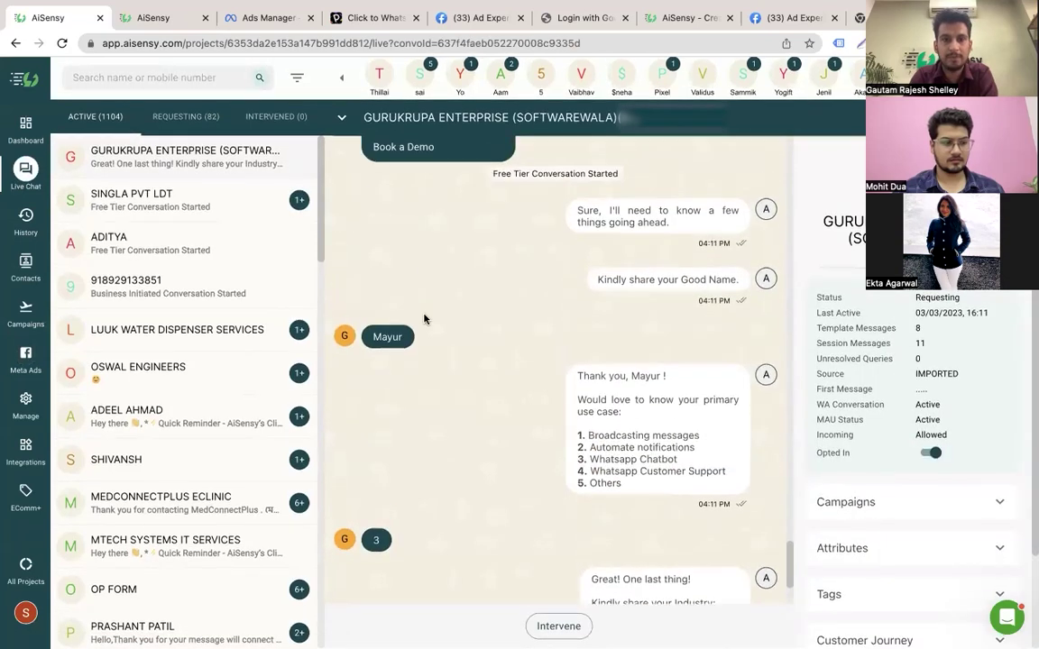
scroll(423, 318, up, 2)
scroll(424, 319, down, 4)
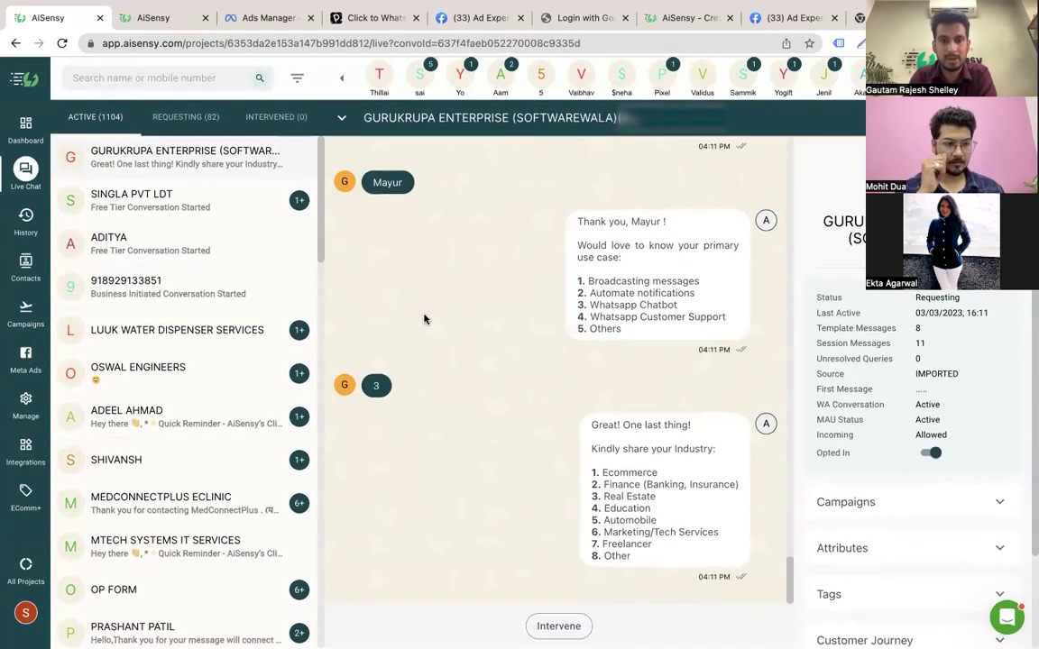
scroll(424, 318, up, 1)
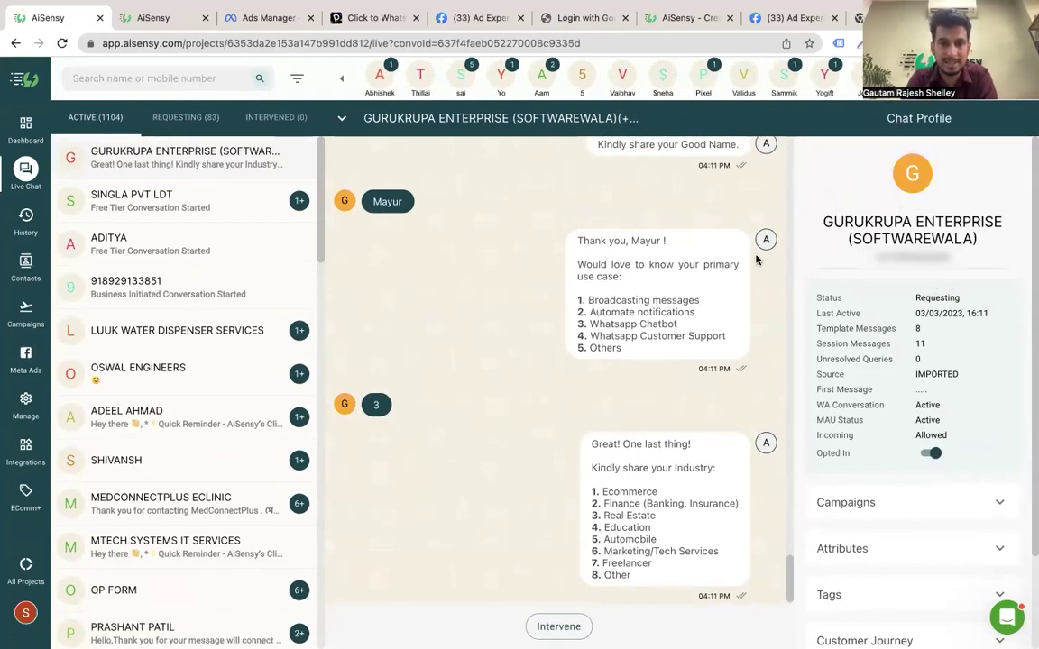
scroll(565, 451, down, 1)
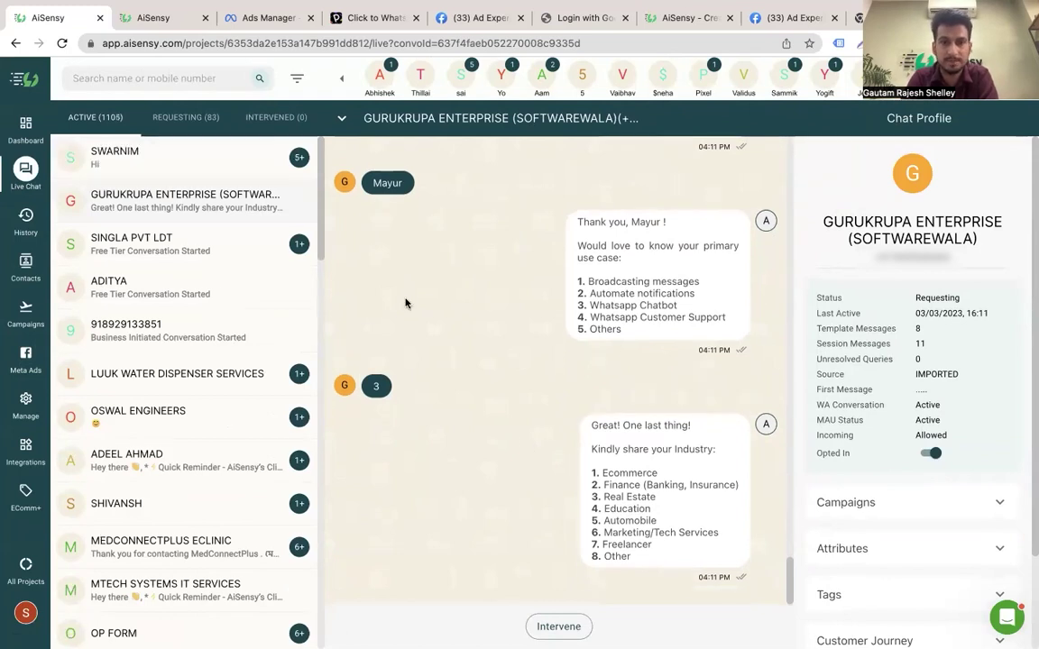
Highlight the incoming "I saw this on Facebook..." message and the automated webinar reply with its registration link in the conversation
scroll(406, 303, up, 10)
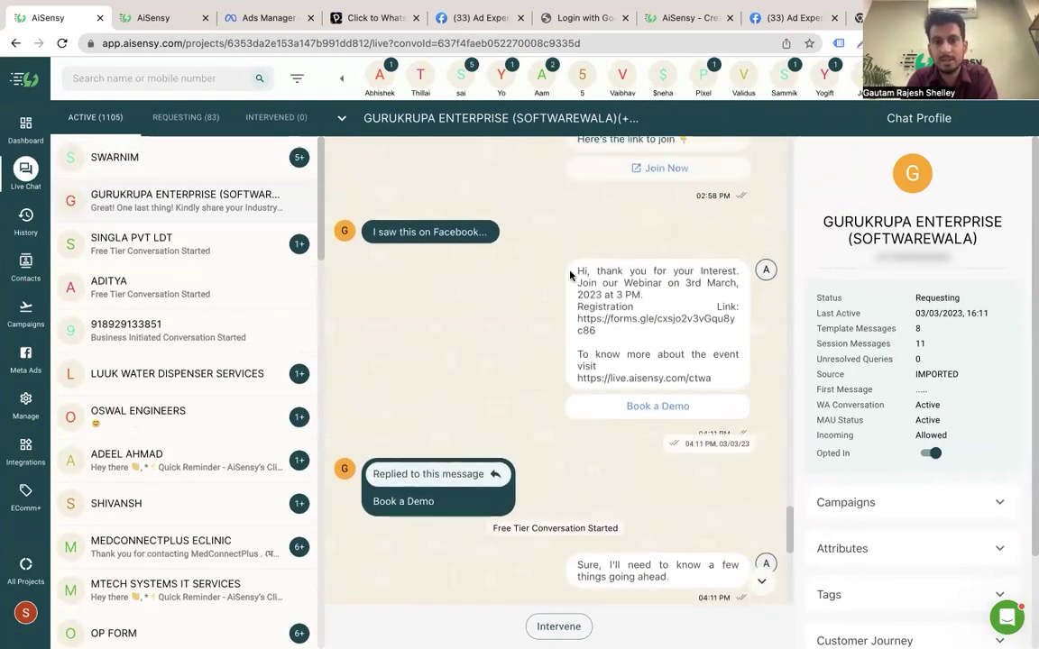
drag(378, 232, 466, 232)
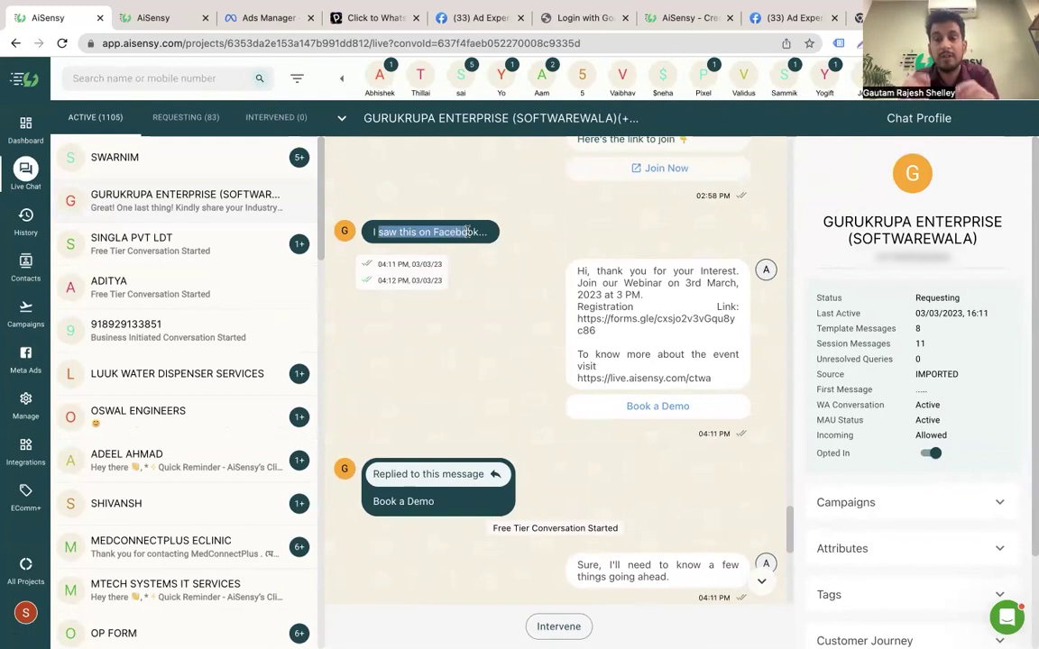
click(576, 270)
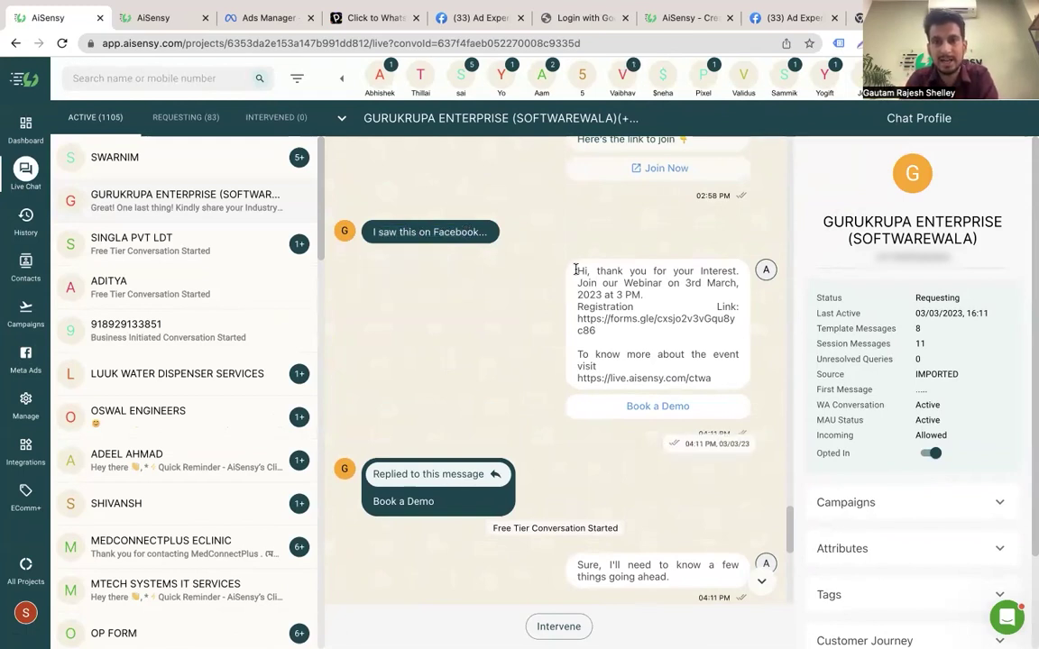
drag(576, 269, 649, 285)
click(609, 288)
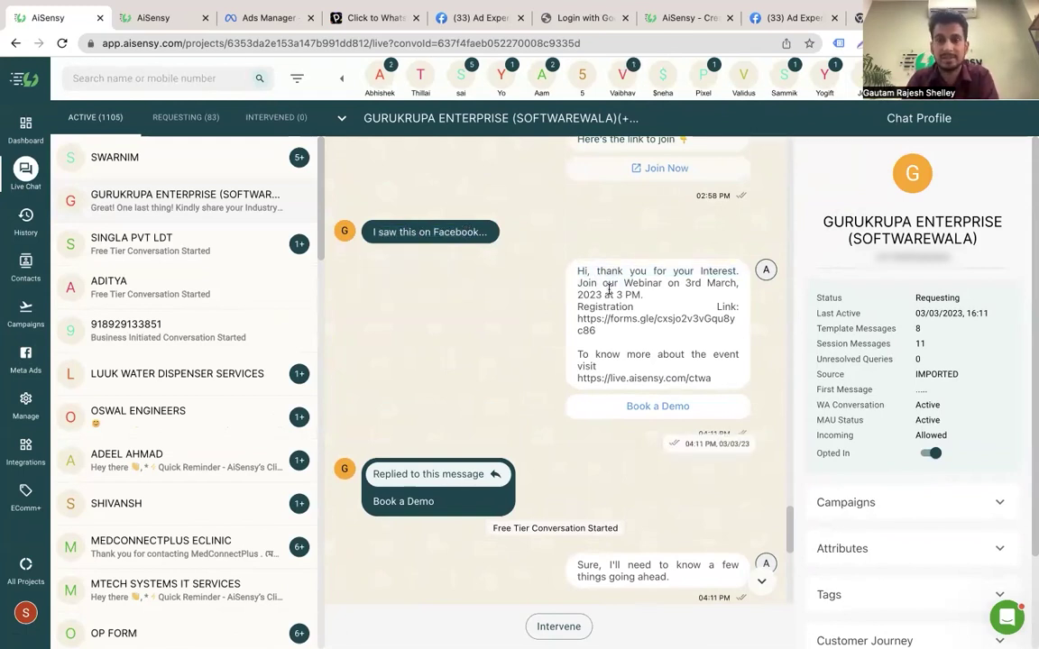
drag(602, 307, 662, 304)
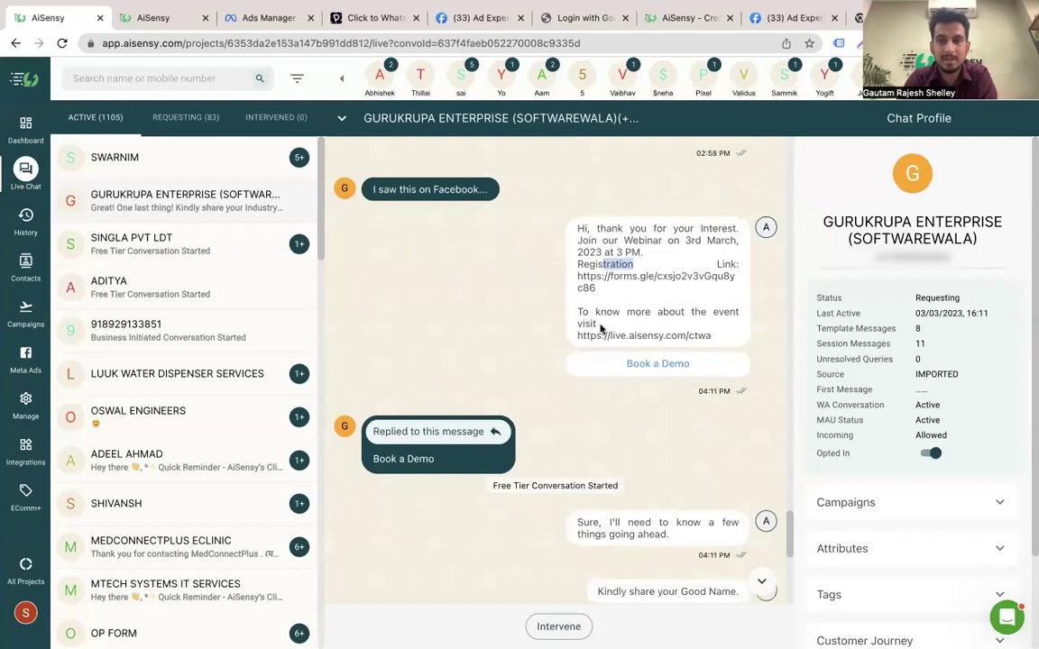
Expand the contact's attributes in the chat profile and compare them with the name and use case answers in the conversation
scroll(557, 452, down, 4)
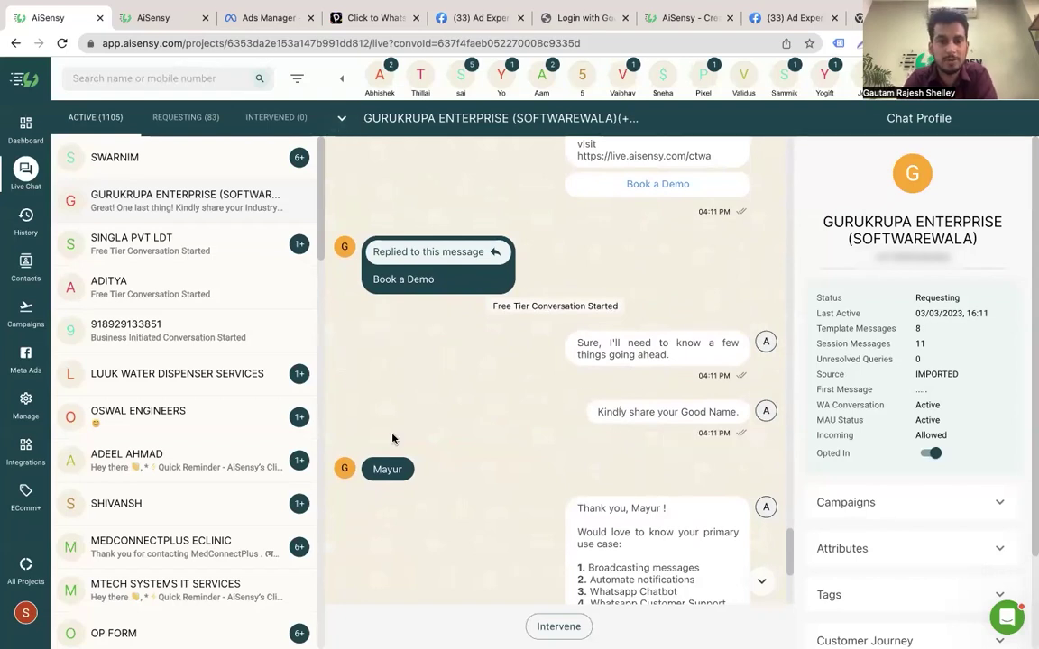
scroll(353, 389, down, 1)
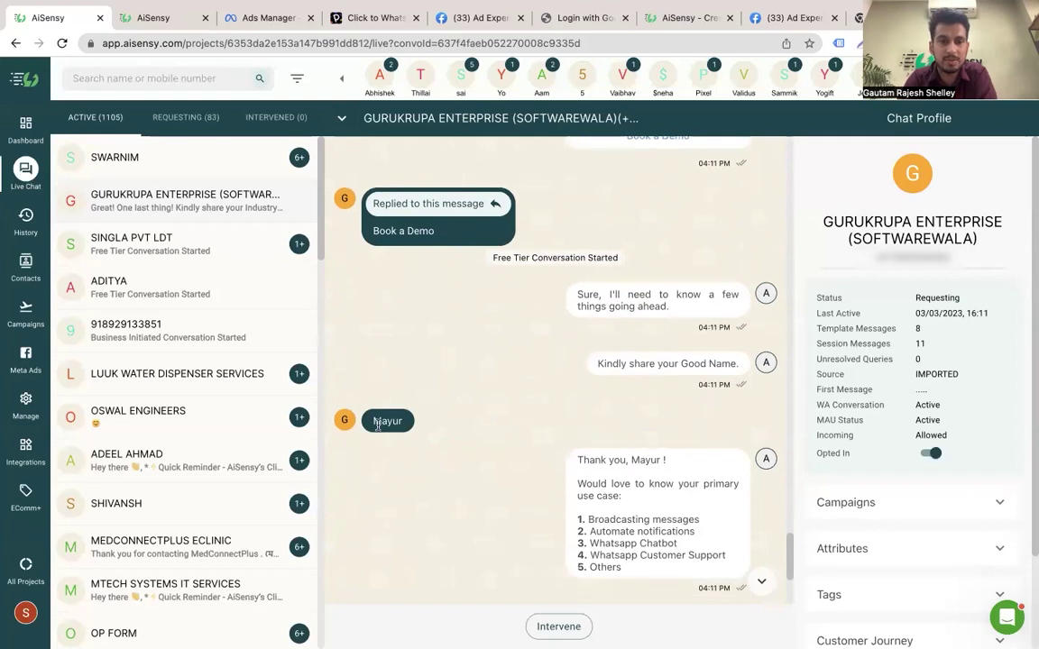
click(841, 554)
scroll(841, 554, down, 3)
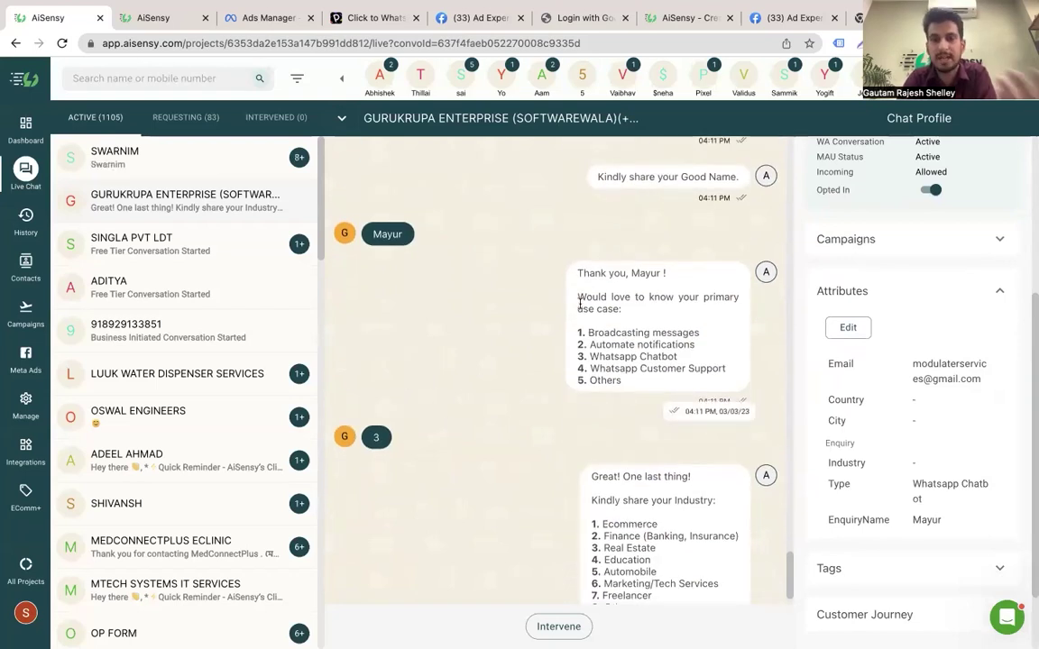
drag(577, 302, 620, 308)
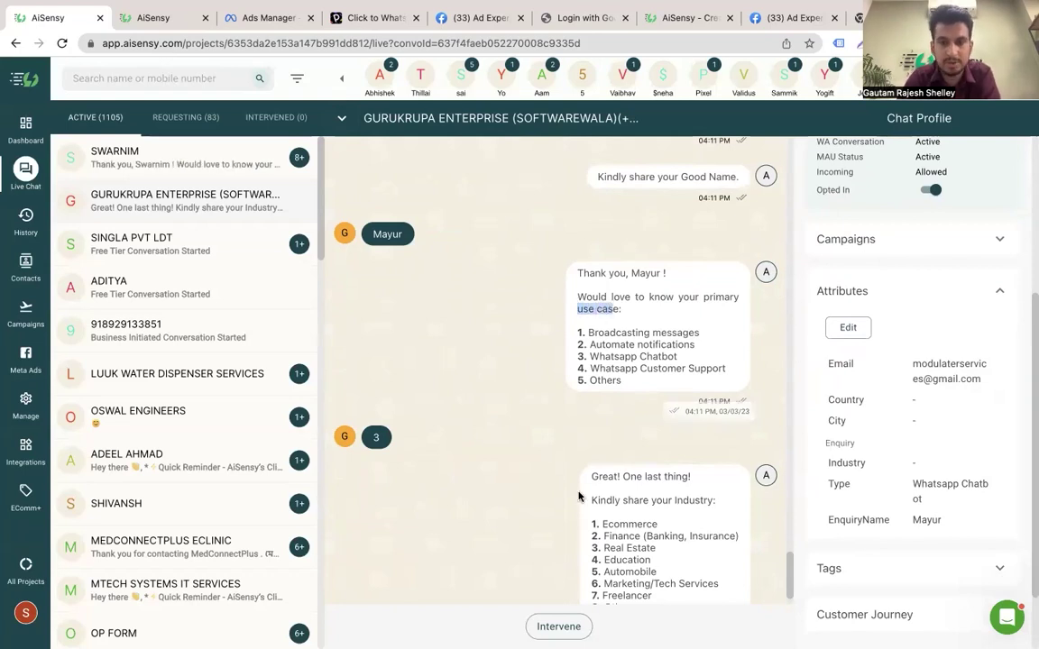
Highlight the "Whatsapp Chatbot" option in the use case question and compare it with the contact's Type and EnquiryName attributes
scroll(580, 494, down, 1)
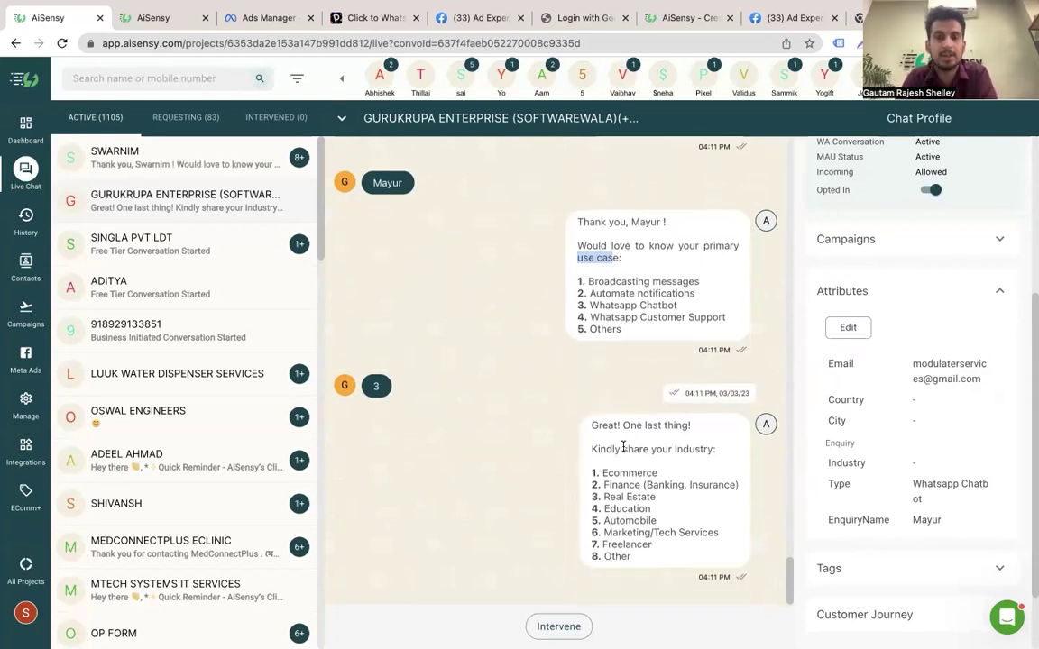
mouse_move(386, 388)
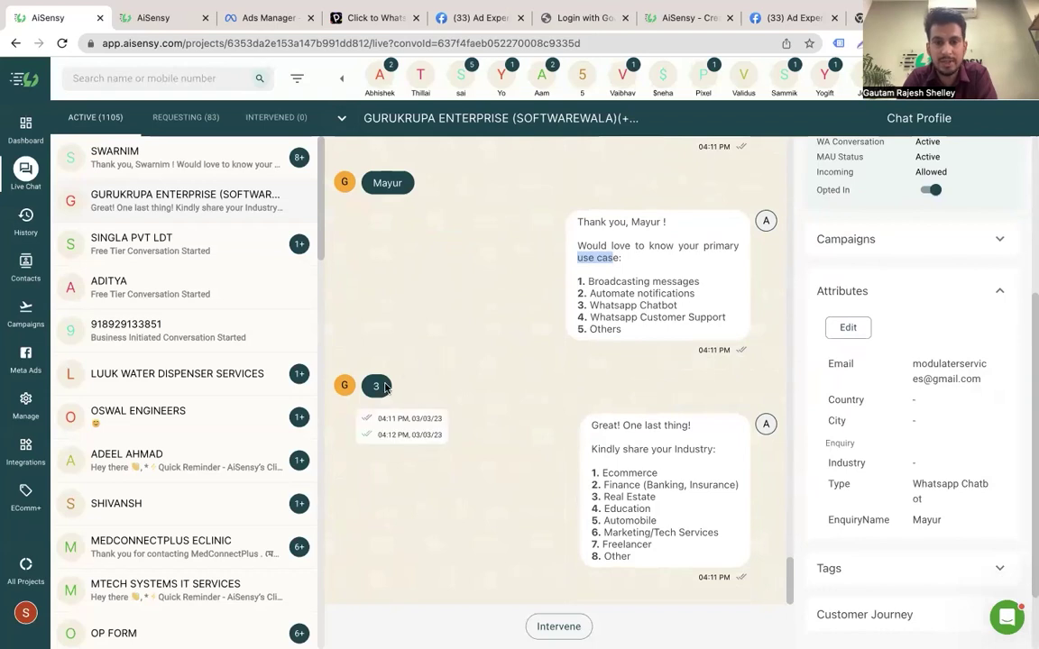
drag(599, 305, 678, 306)
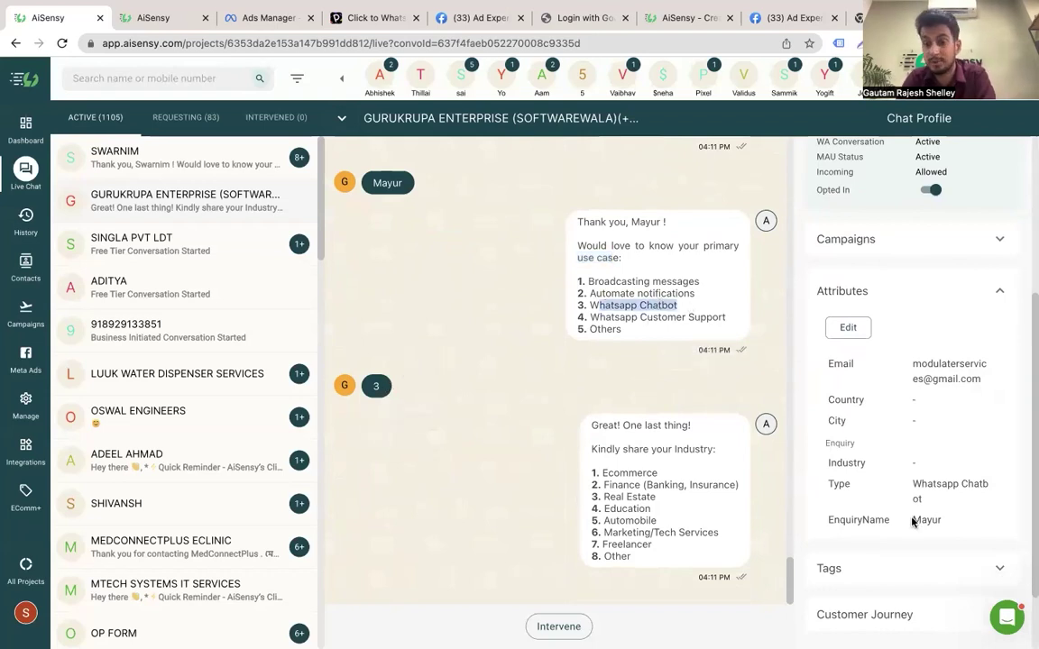
drag(913, 520, 943, 522)
drag(912, 485, 923, 500)
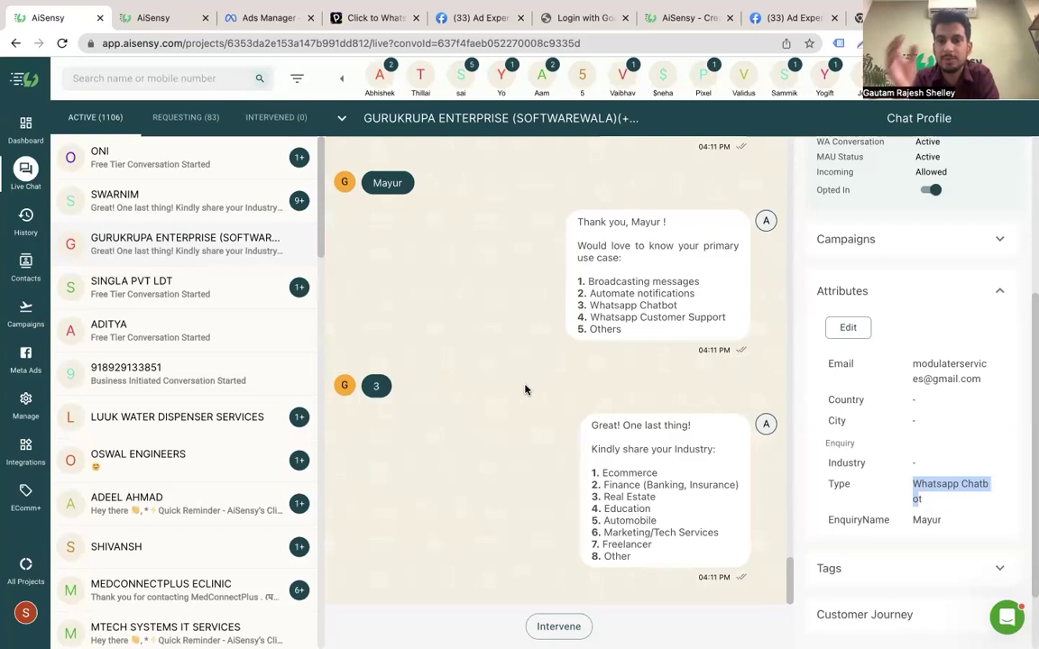
Open the conversation directly above in the active chats and highlight that contact's captured Industry attribute
click(242, 213)
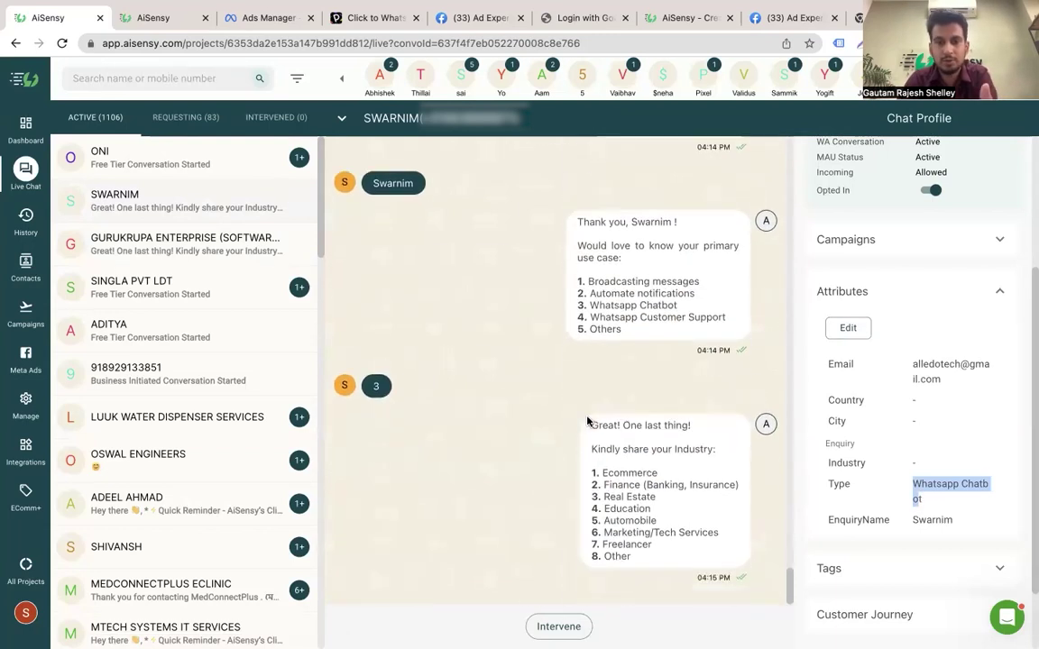
mouse_move(587, 421)
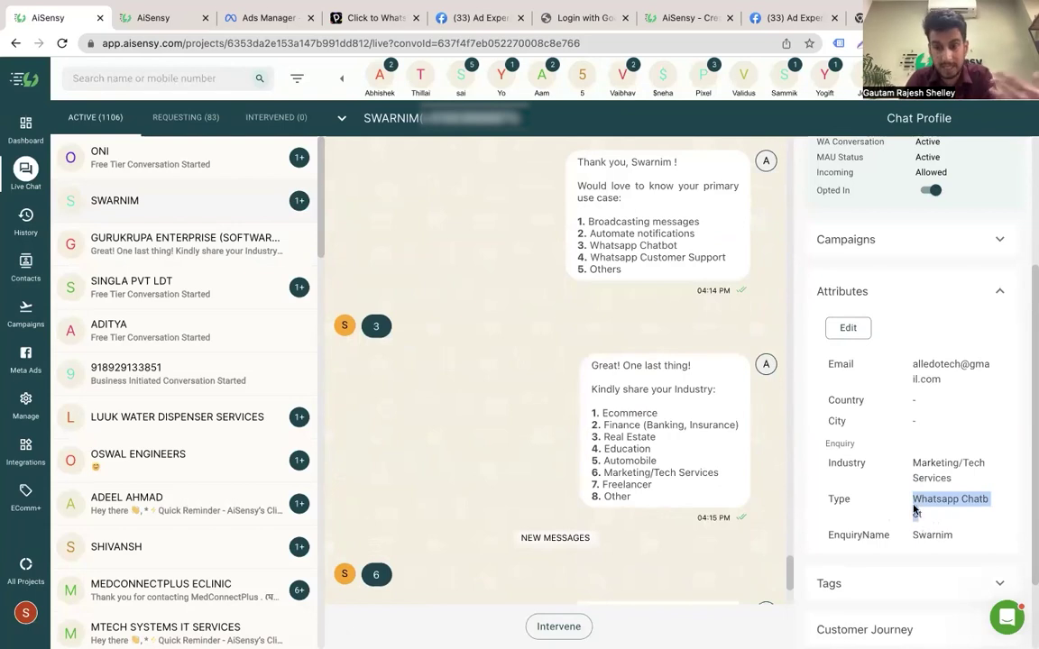
drag(913, 463, 969, 478)
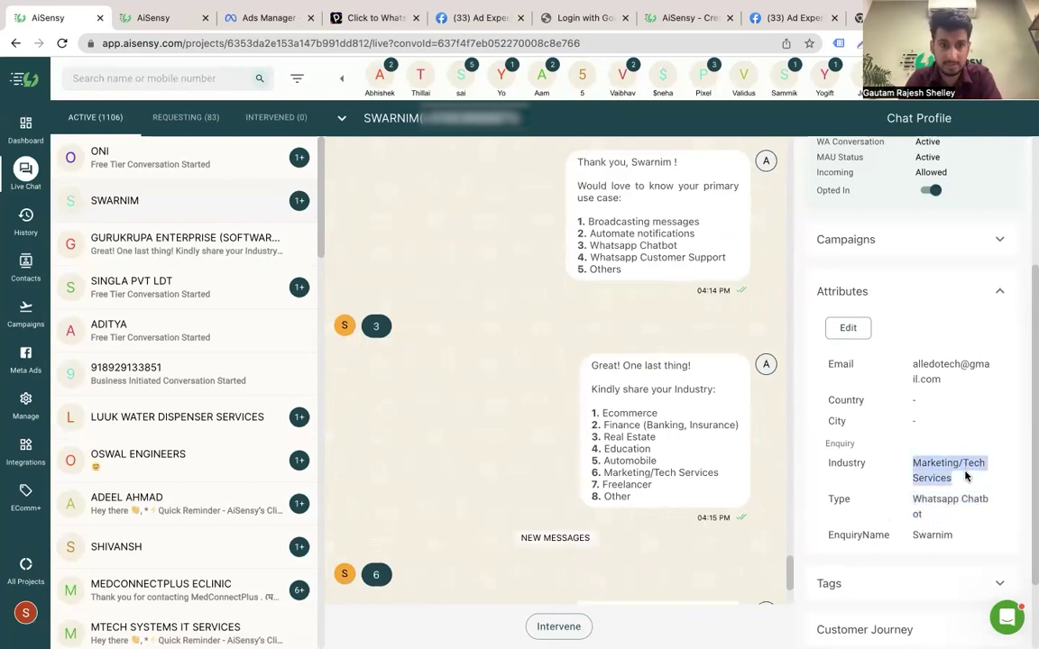
Look through several other active conversations from the ad, including Singla Pvt Ltd, and return to the one with the completed industry answer
click(208, 280)
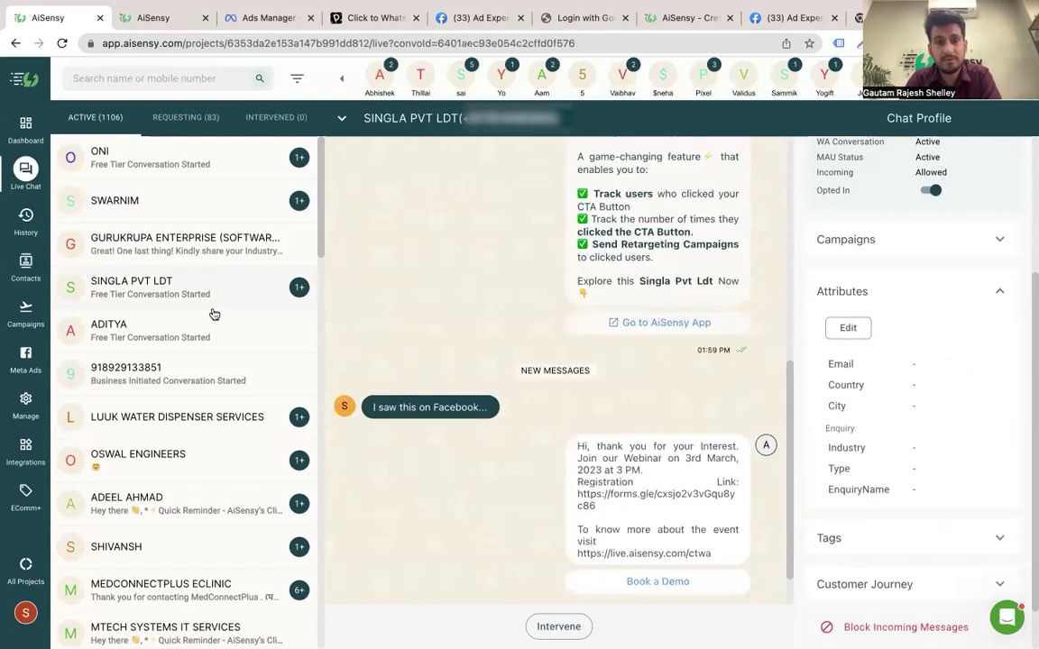
click(214, 339)
click(220, 259)
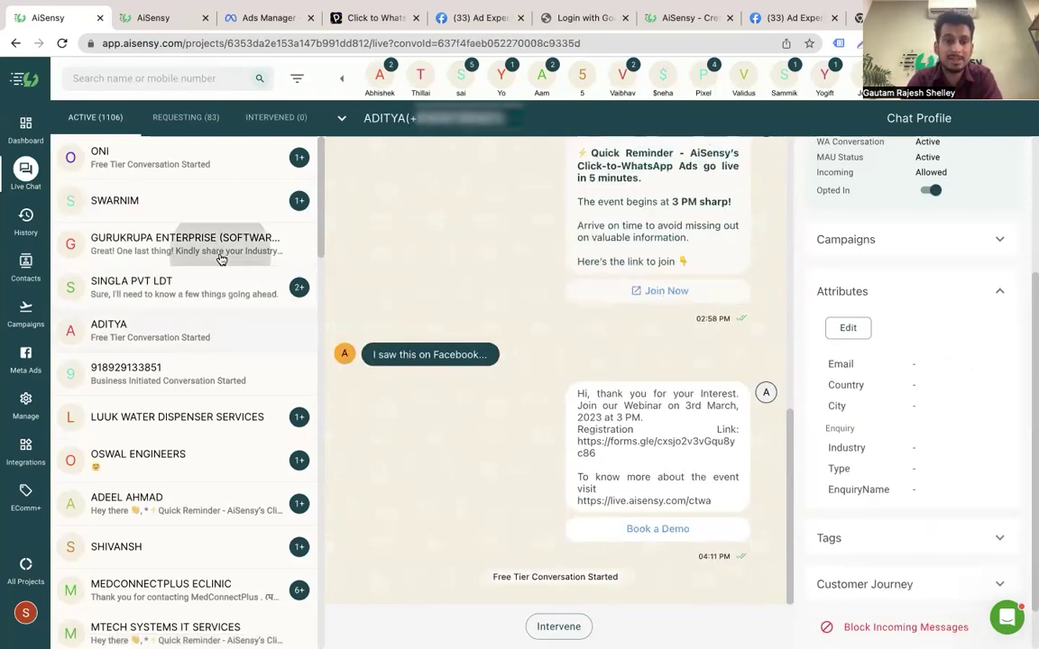
click(196, 155)
click(203, 189)
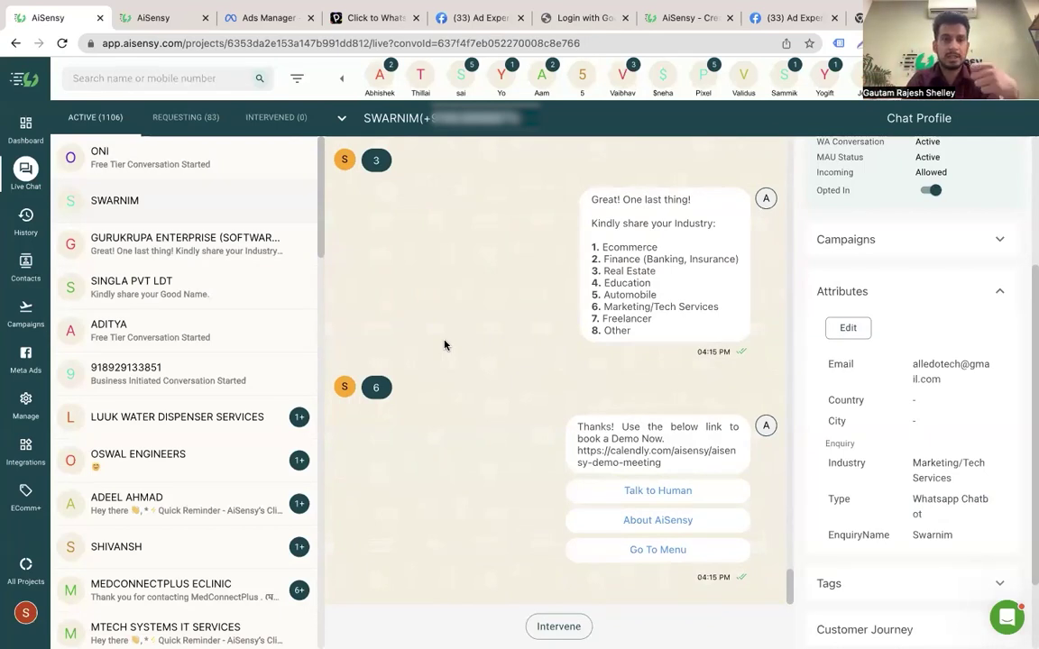
Open the analytics of the "New CTWA Event Ad - Wa" advertisement and examine its Smart segregation audience list and user count
click(34, 355)
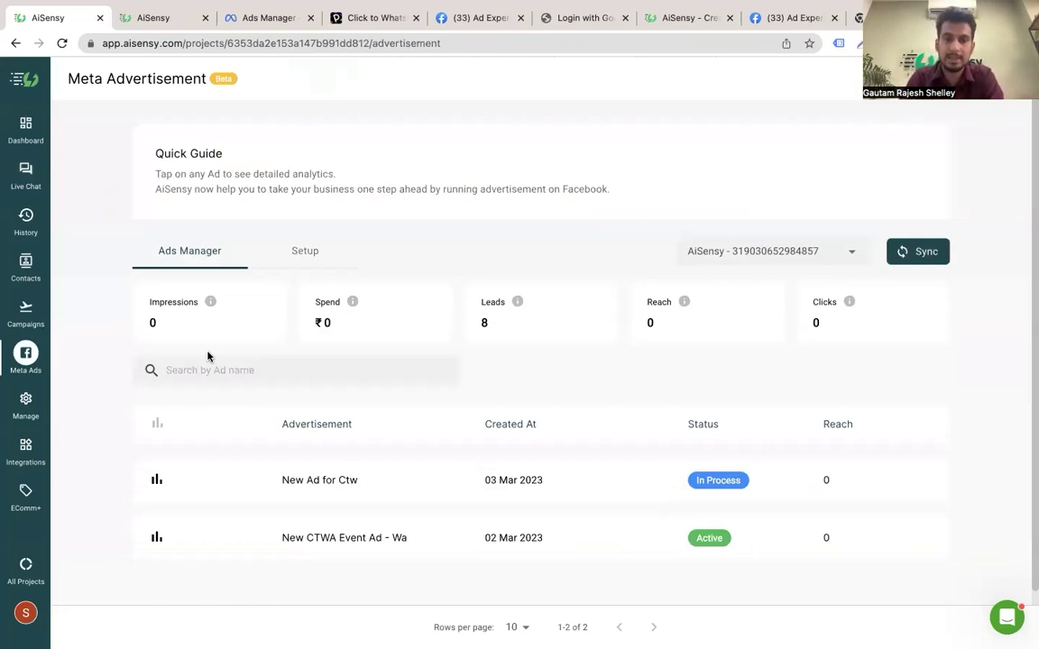
click(342, 538)
scroll(450, 460, down, 1)
scroll(462, 457, down, 8)
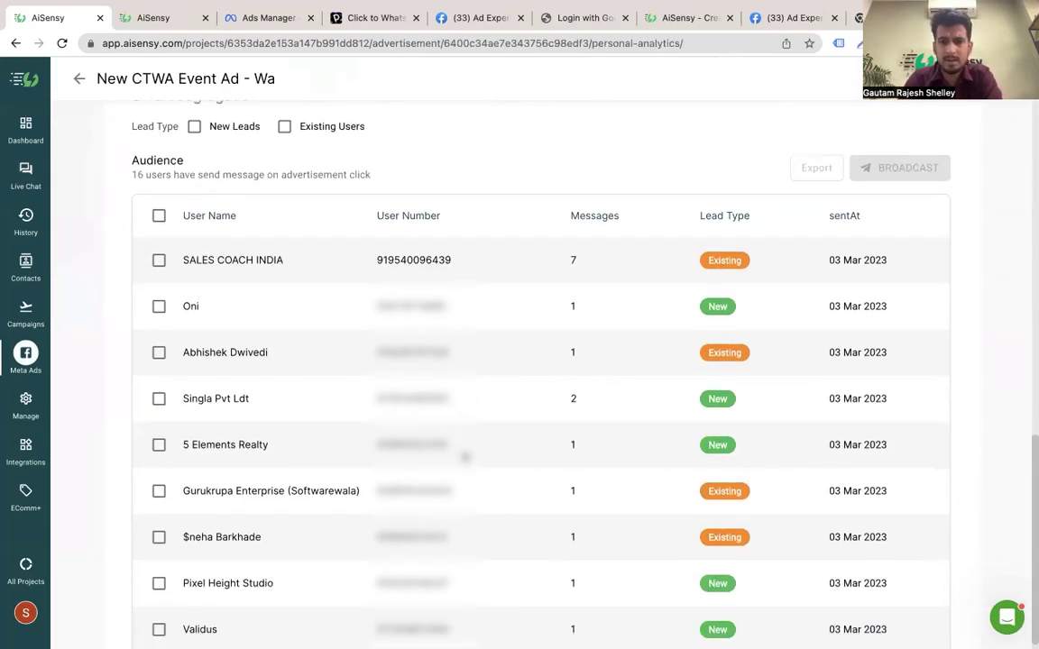
scroll(464, 458, up, 3)
drag(132, 331, 217, 331)
click(312, 326)
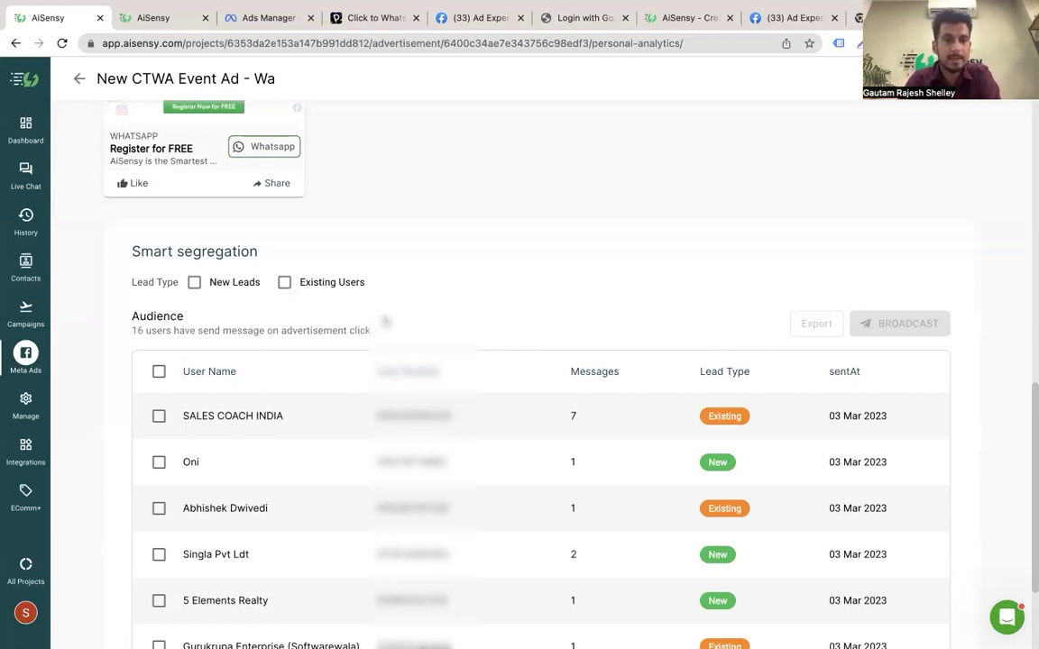
Select all users in the ad's audience table and start a broadcast campaign to them
scroll(521, 262, down, 2)
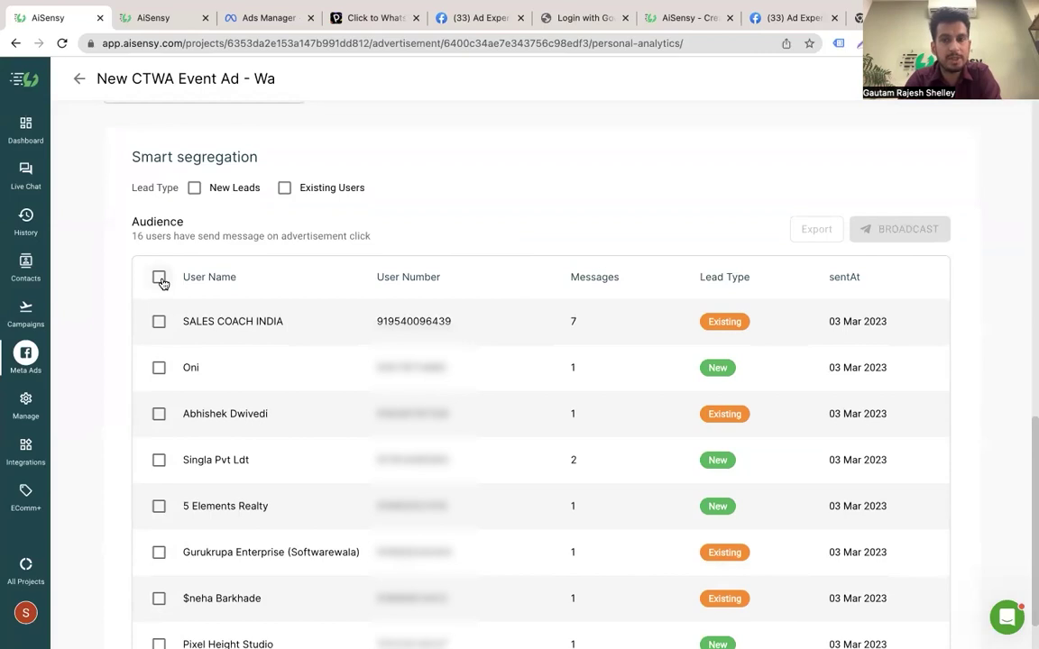
click(162, 283)
scroll(410, 215, up, 1)
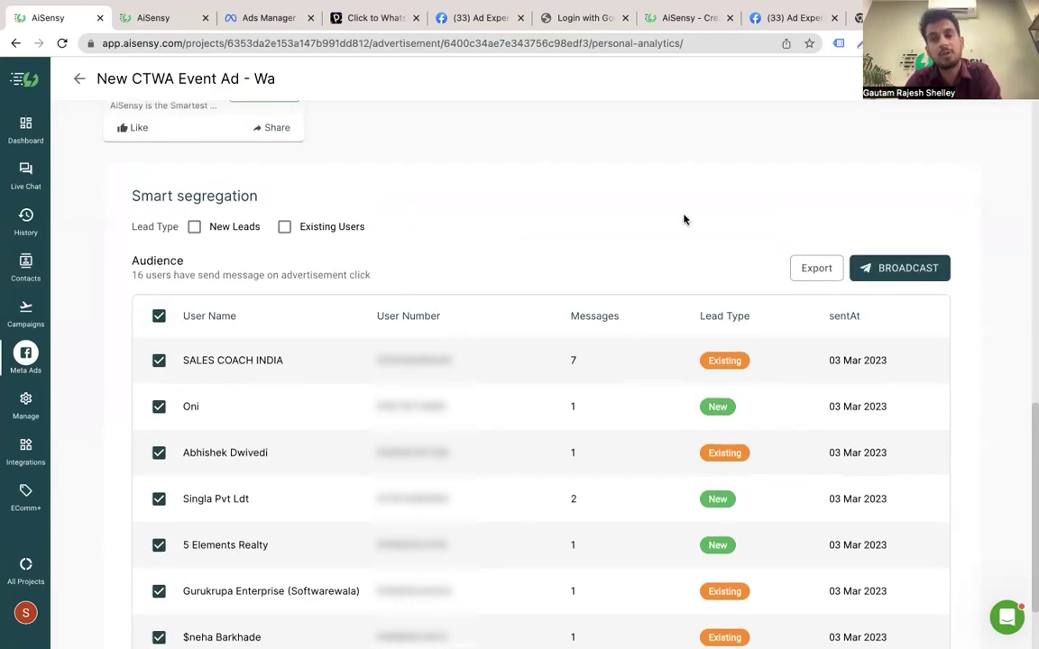
click(888, 268)
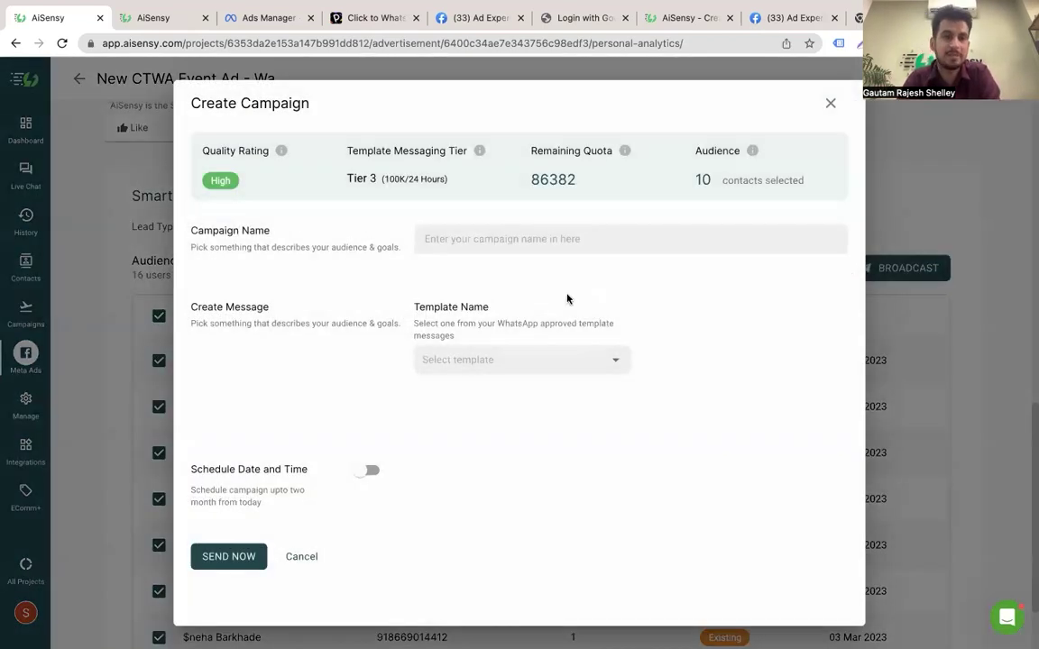
click(830, 103)
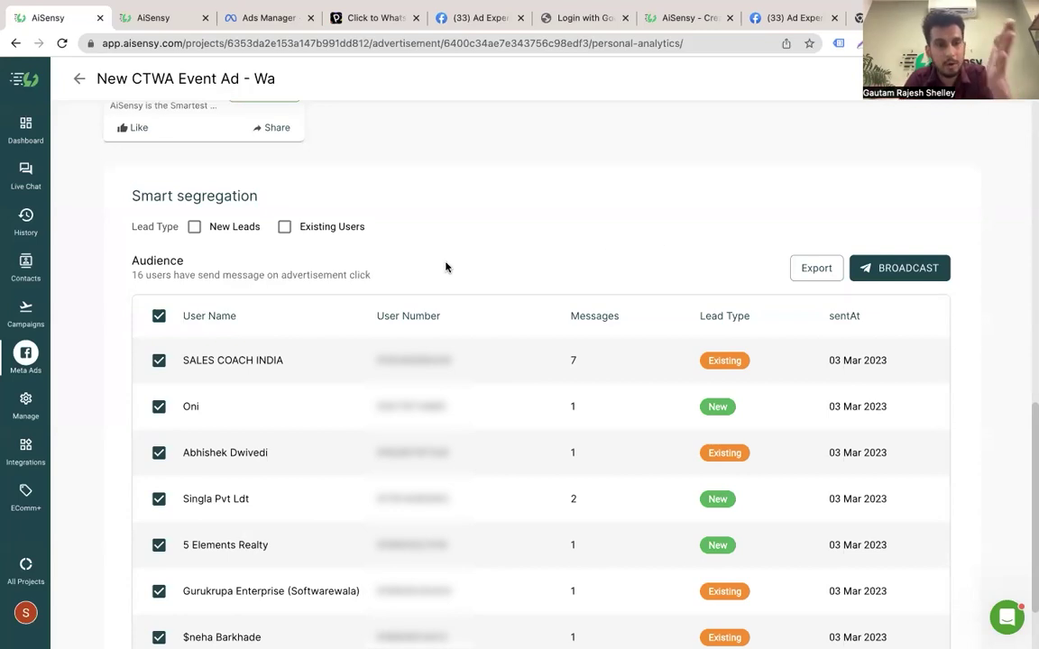
click(852, 268)
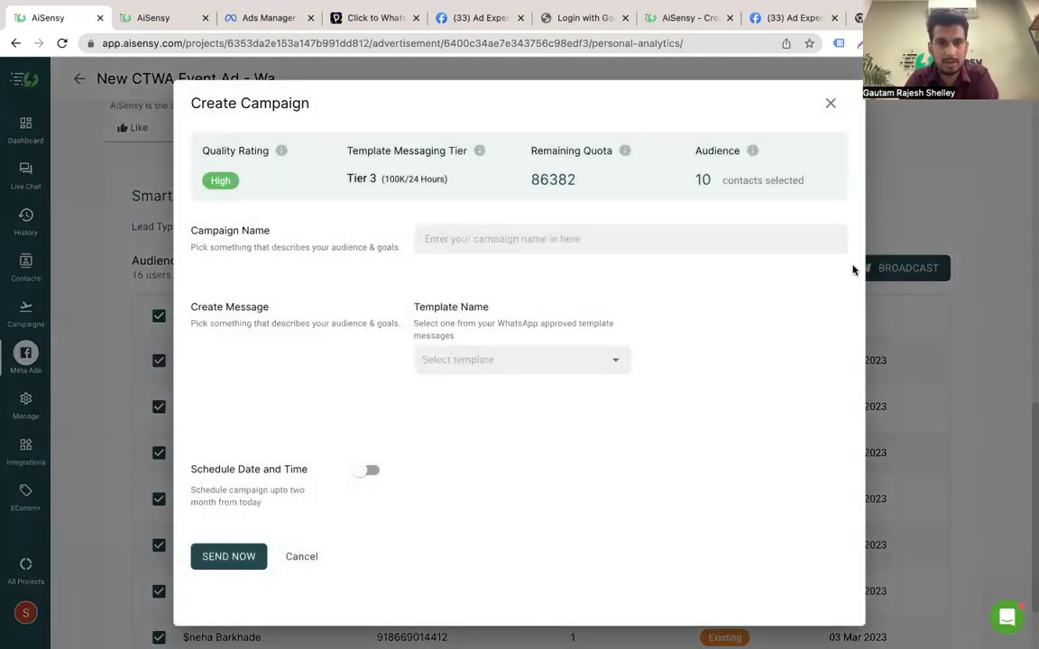
Name the campaign "ctwa campaign 153" and choose the offer_message12 template for its message
click(469, 249)
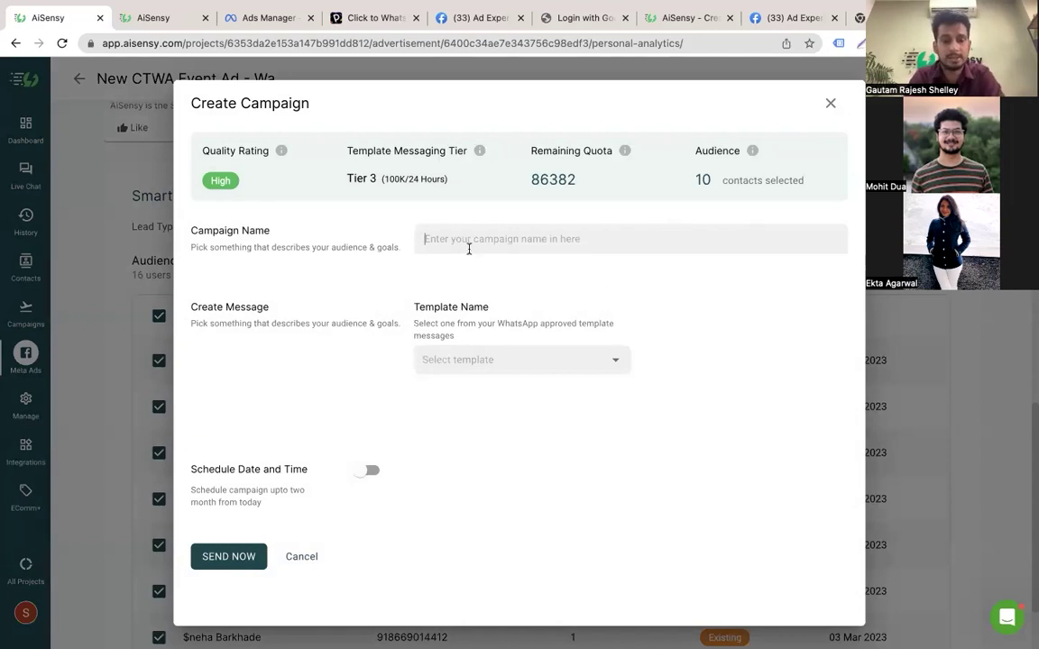
text(ctwa c)
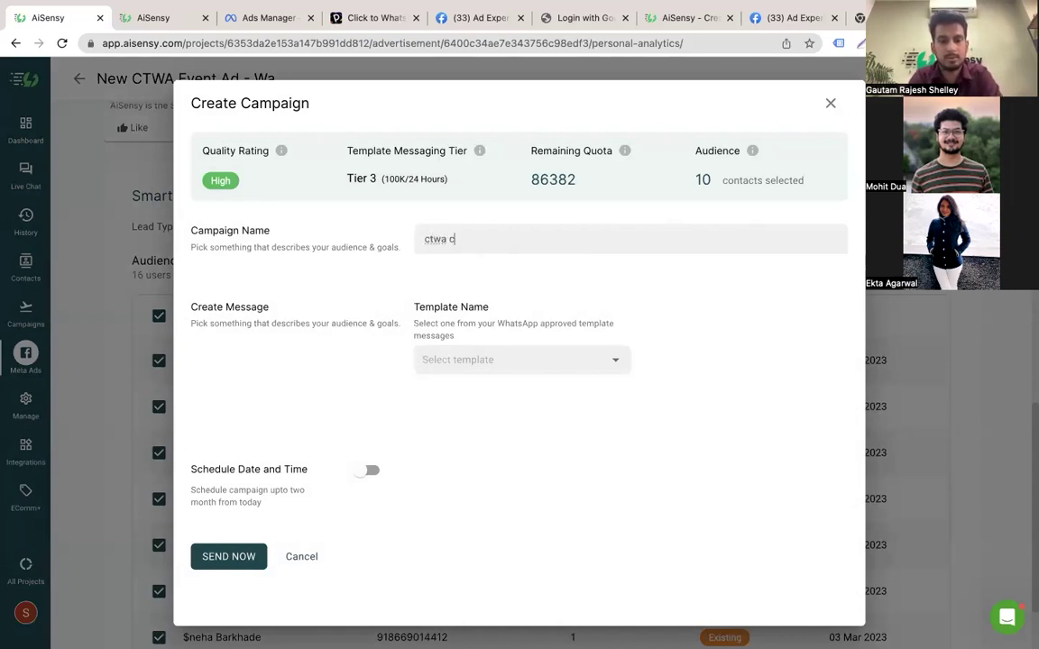
text(ampg)
text(ign 153)
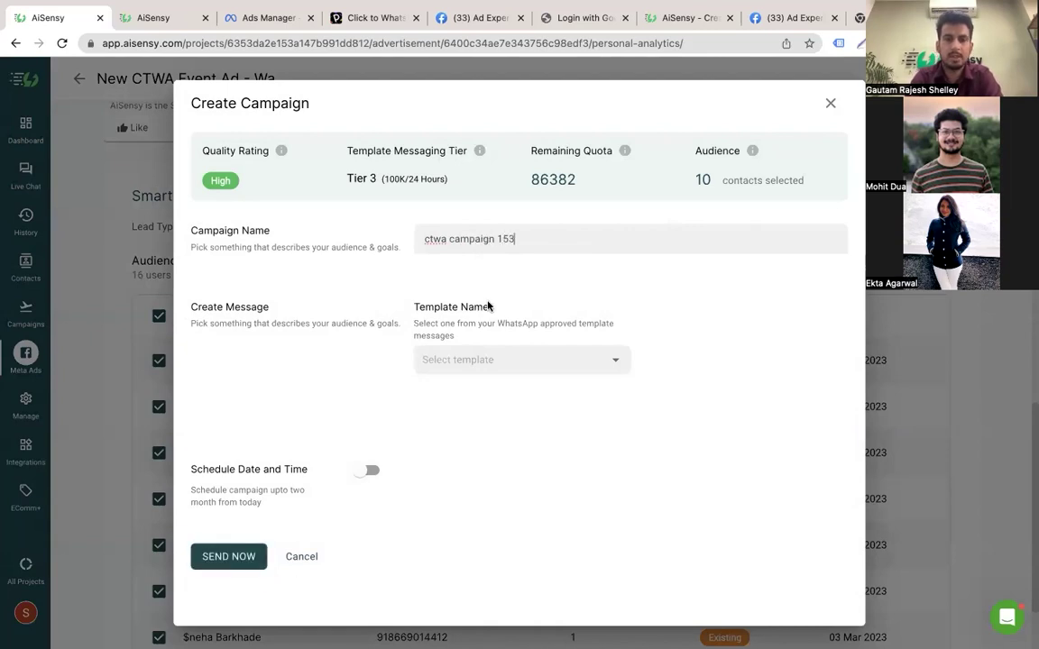
click(494, 352)
text(offer)
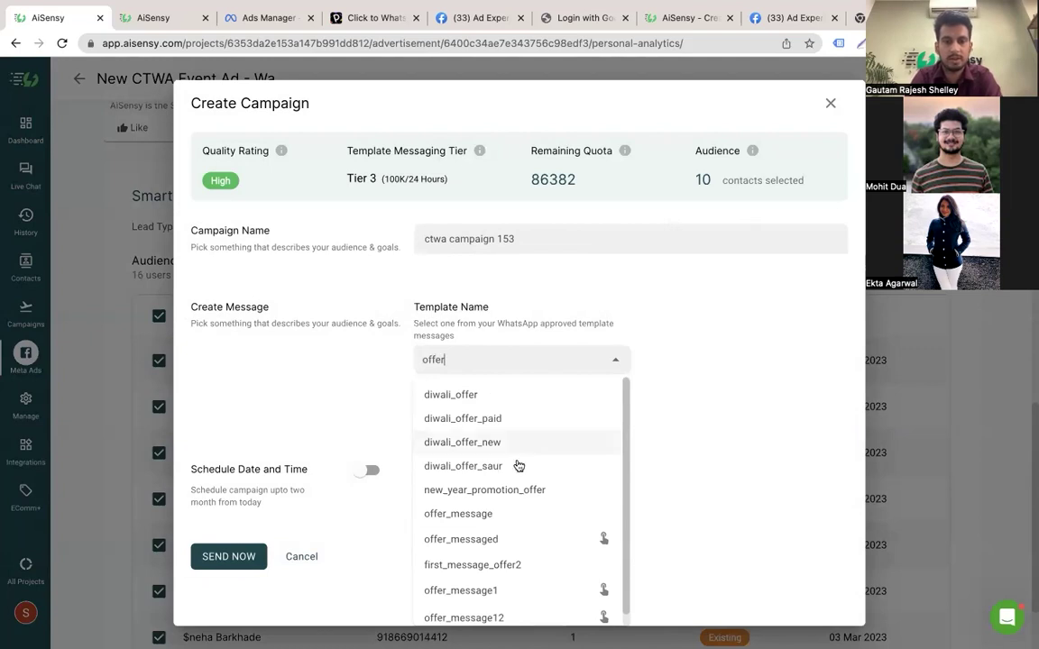
click(507, 607)
scroll(543, 541, down, 5)
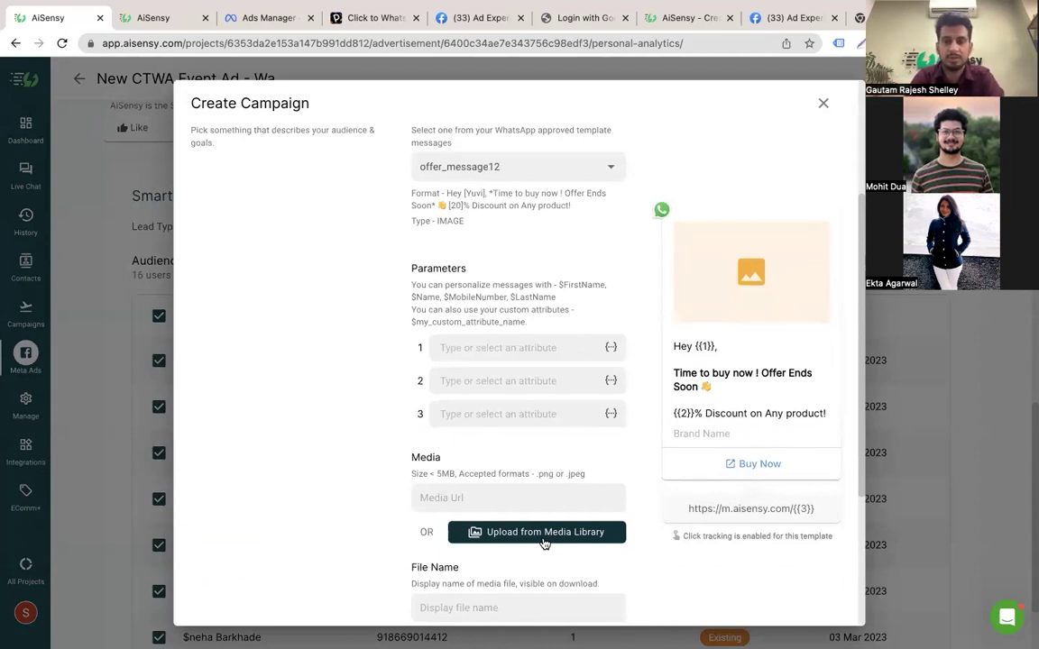
Fill the template parameters with $Name (fallback "there"), 10 for the discount, and "pricing" for the link
click(613, 348)
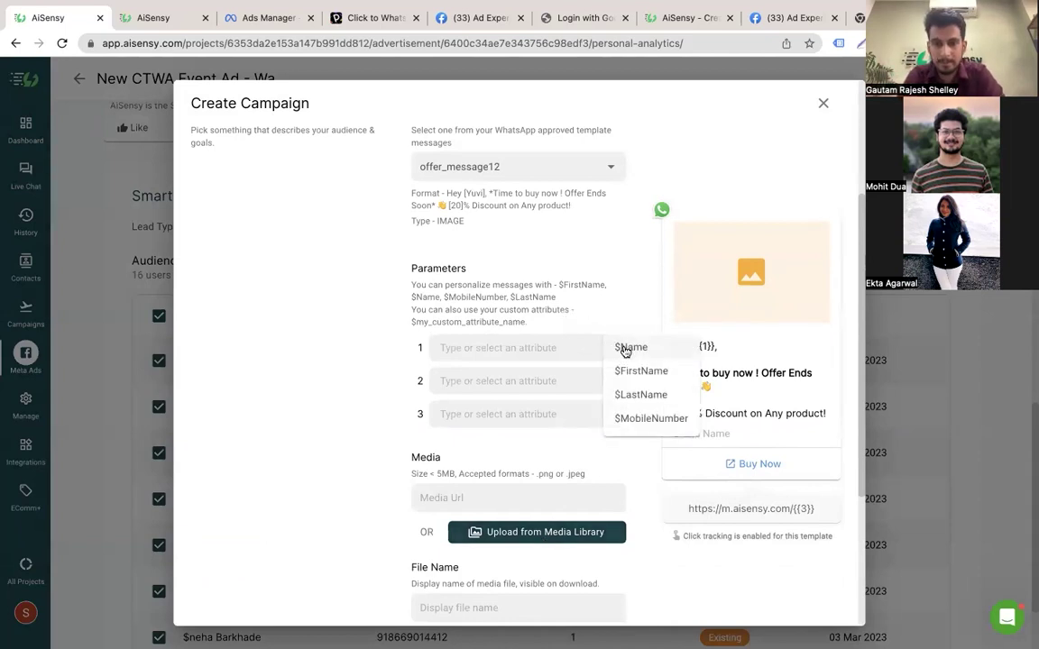
click(630, 348)
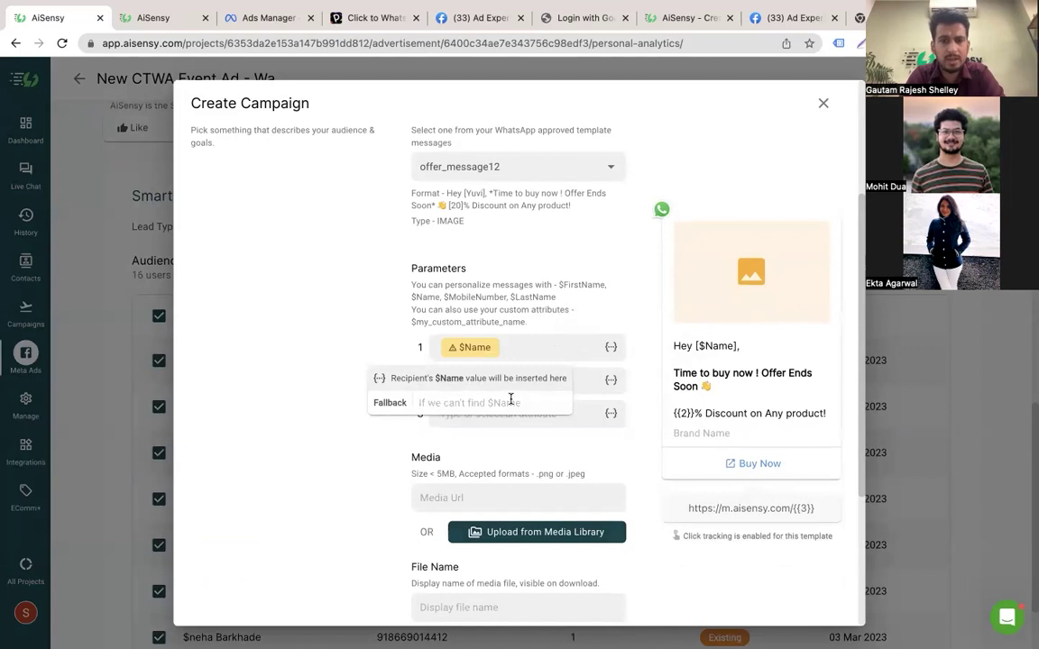
text(there)
click(517, 337)
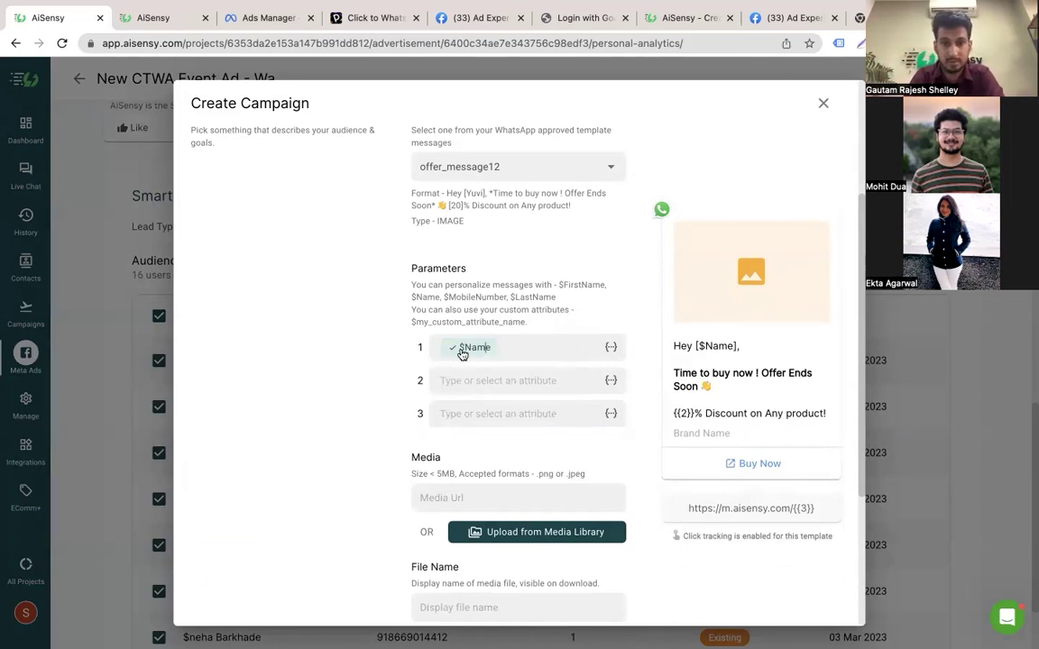
click(461, 376)
text(10)
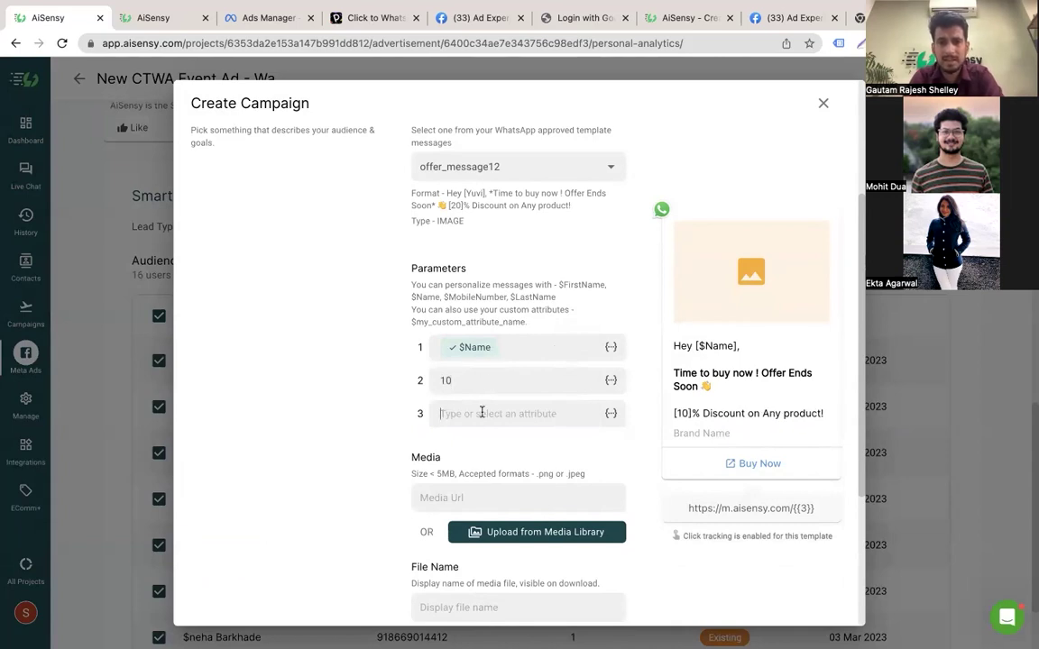
text(pricing)
Attach the recently used "3x Sales AD" image from the media library and set its file name to "image"
scroll(691, 469, down, 2)
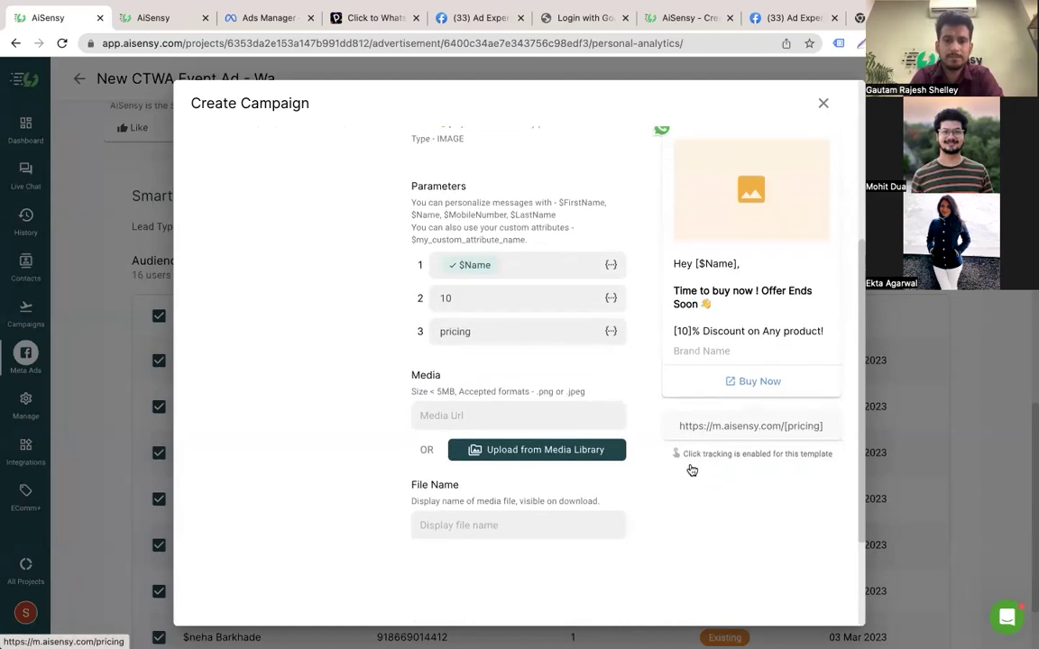
click(577, 432)
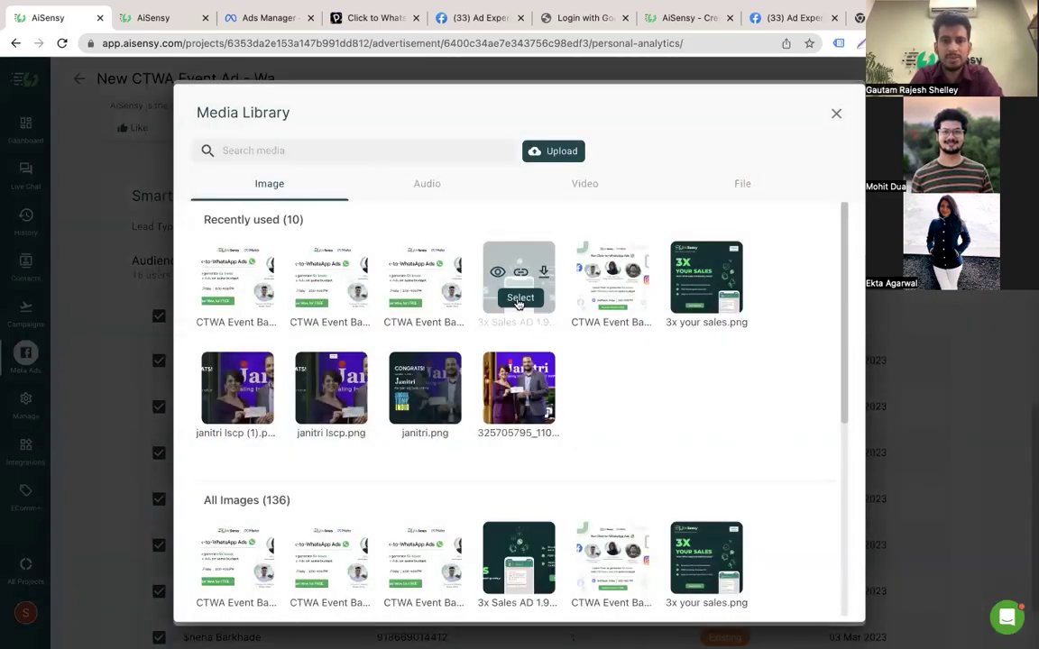
click(520, 300)
text(image)
Review the message preview with its image and parameters, and send the campaign immediately
scroll(369, 498, down, 2)
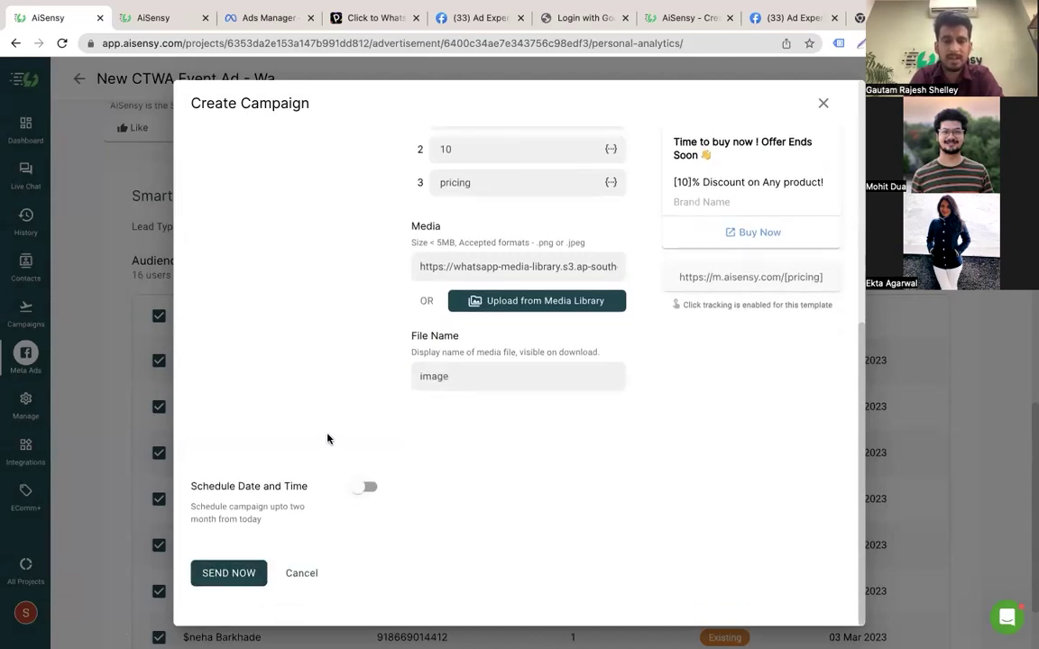
scroll(327, 438, up, 4)
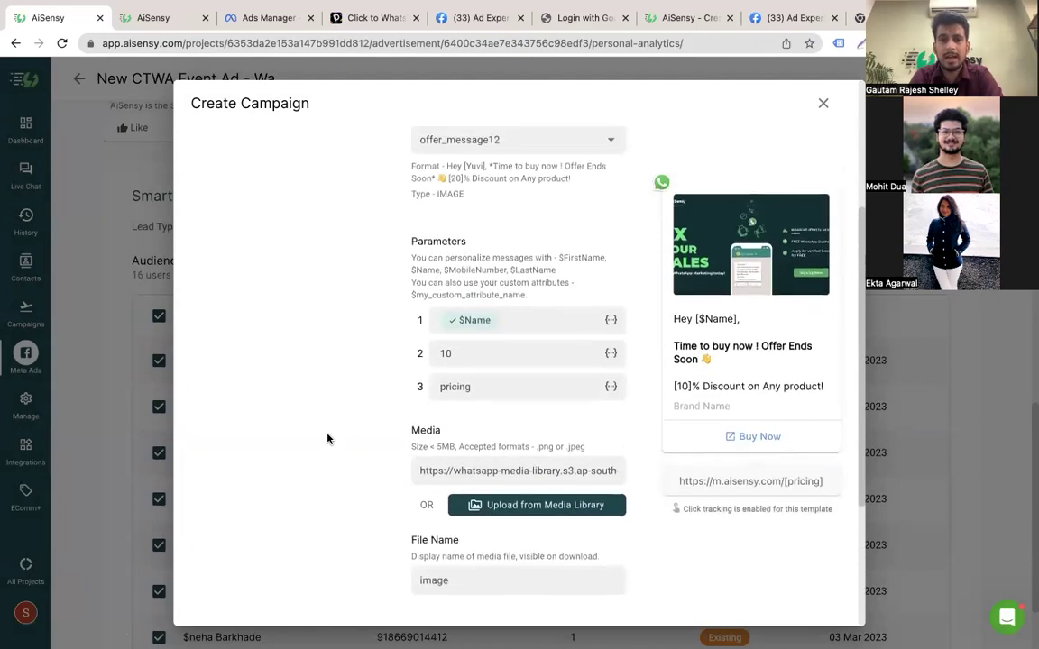
scroll(328, 438, up, 2)
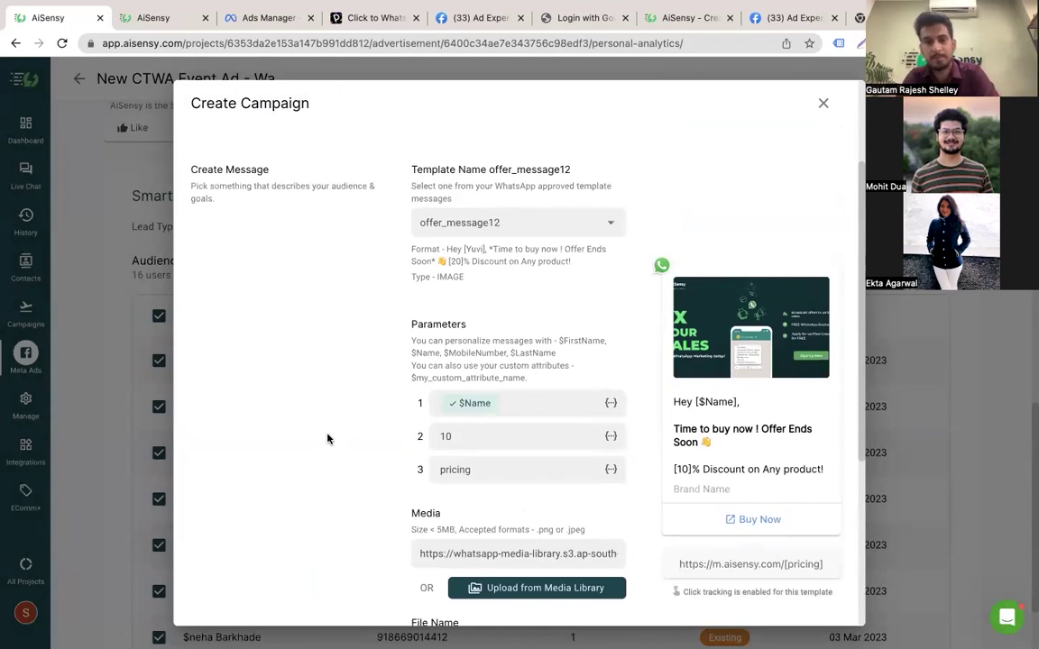
scroll(327, 438, down, 5)
click(273, 562)
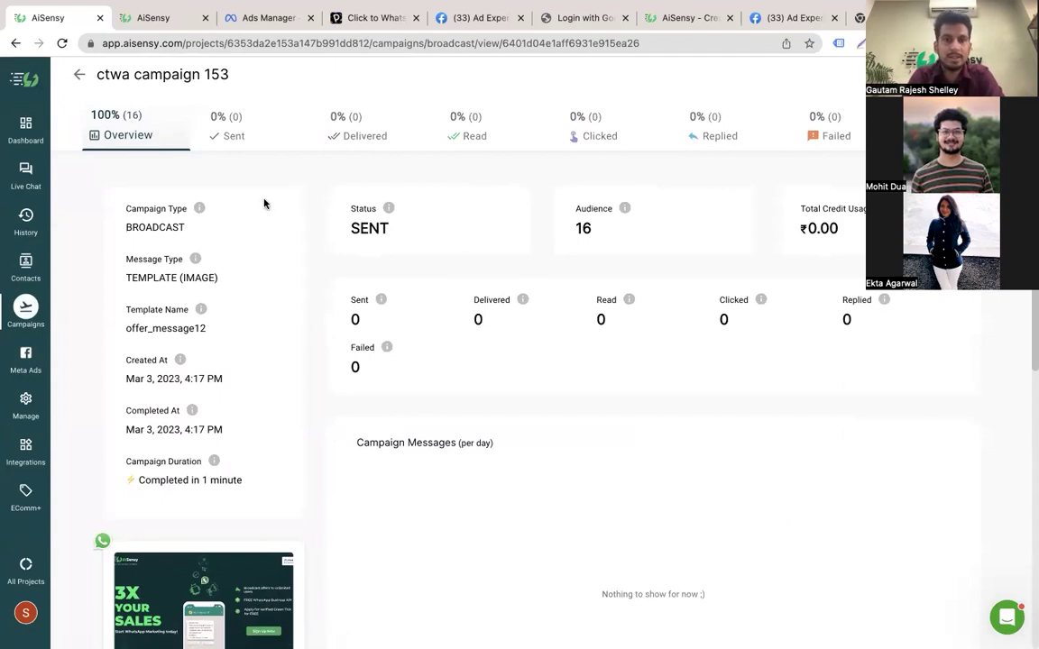
Leave the sent campaign's overview and find "ctwa campaign 153" in the list of all campaigns
click(76, 73)
click(25, 311)
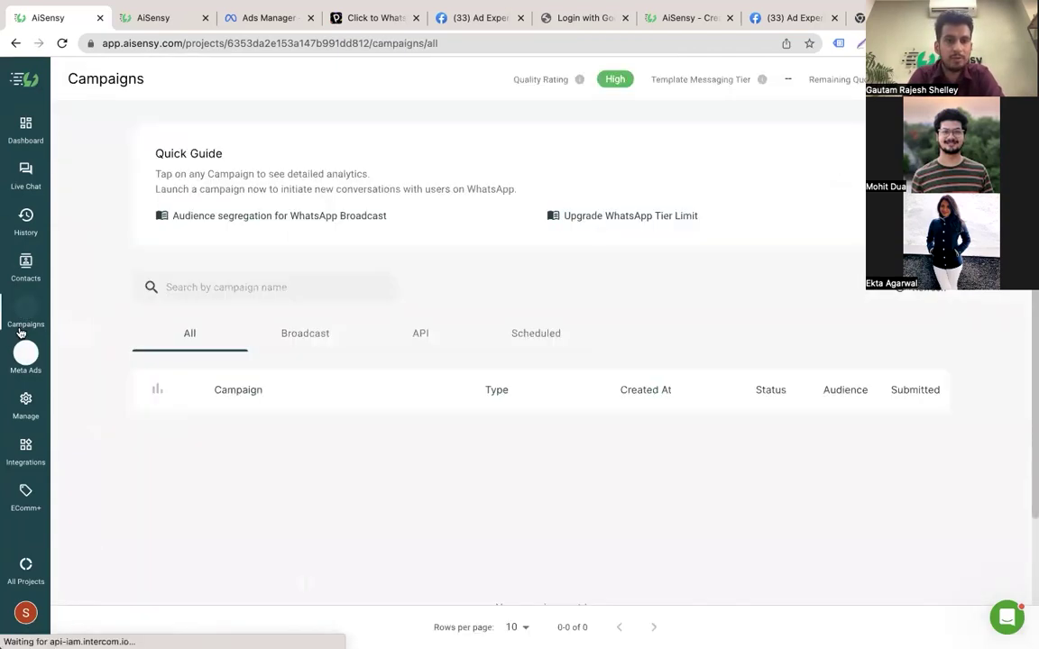
scroll(224, 280, down, 2)
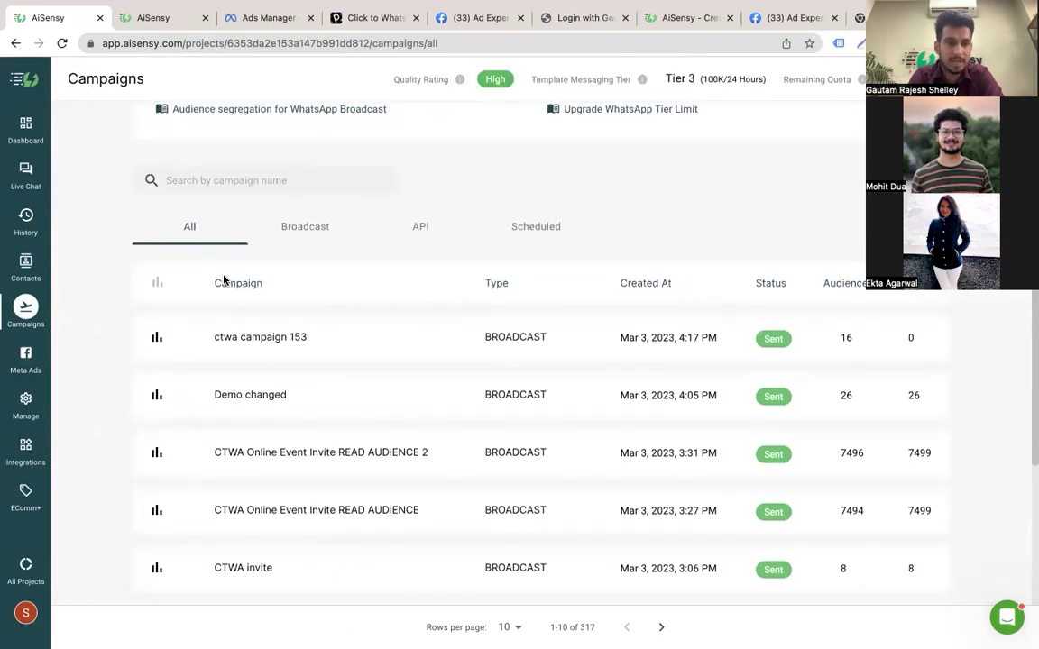
Refresh the campaign list, show only broadcast campaigns, and open "ctwa campaign 153" to review its overview statistics
key(super+r)
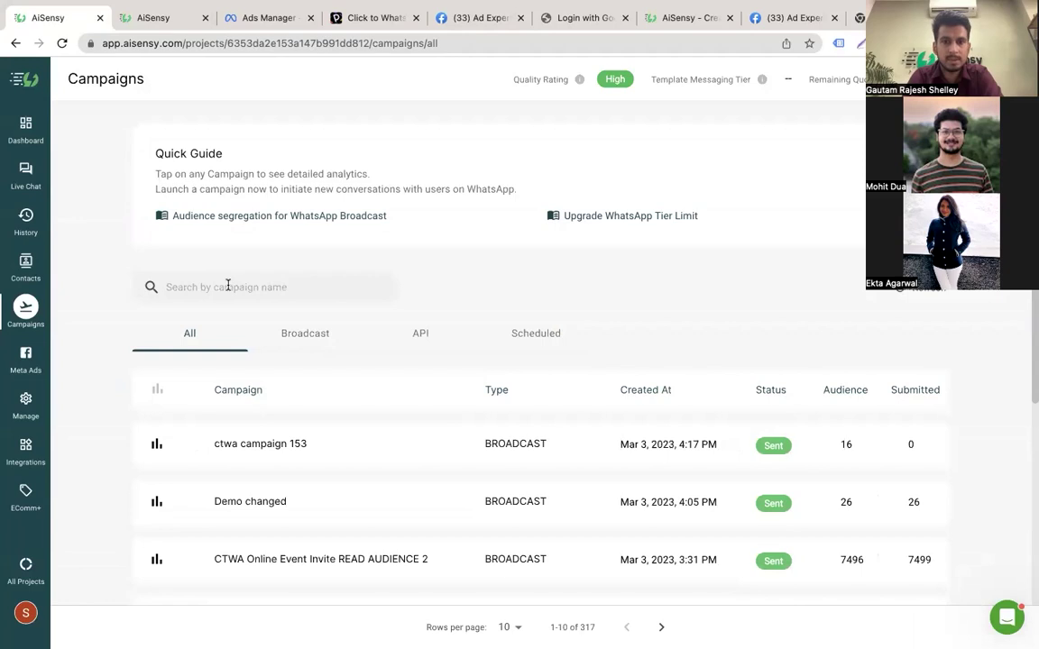
click(304, 334)
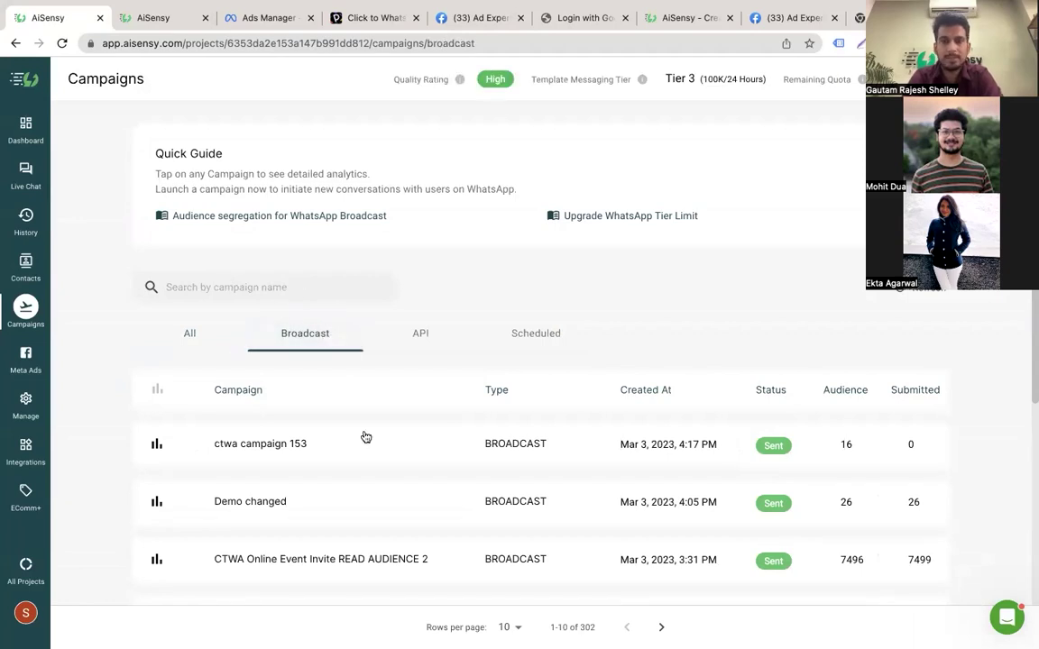
click(365, 439)
scroll(387, 285, down, 5)
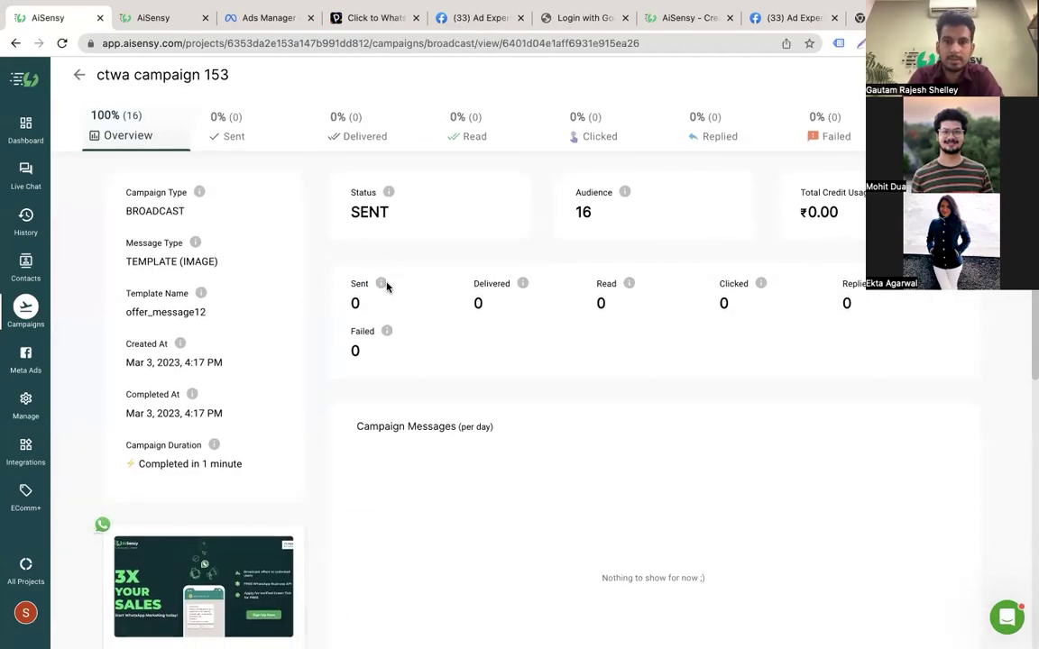
scroll(517, 228, up, 5)
scroll(515, 224, down, 9)
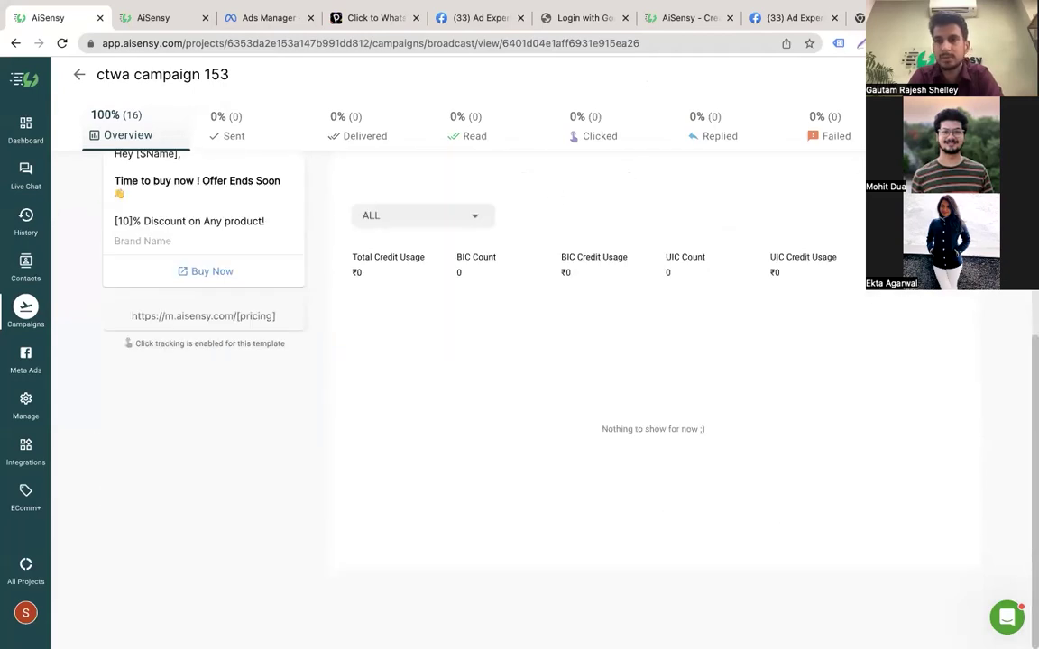
scroll(231, 191, up, 10)
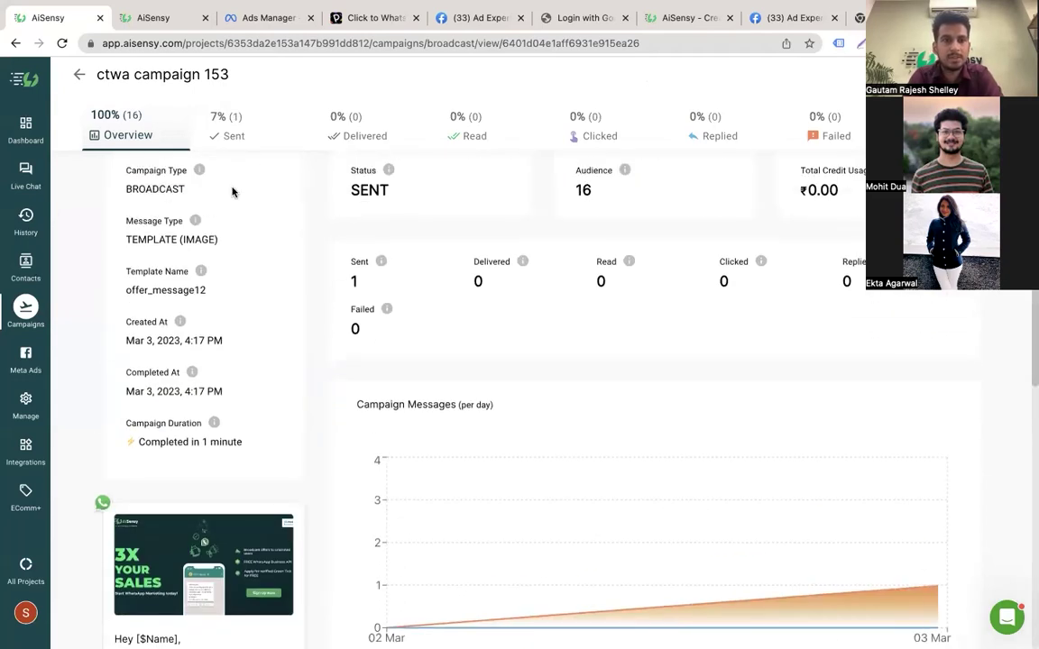
Review the campaign's sent statistics, and examine the delivered chart with its audience list and read-status filters
click(244, 138)
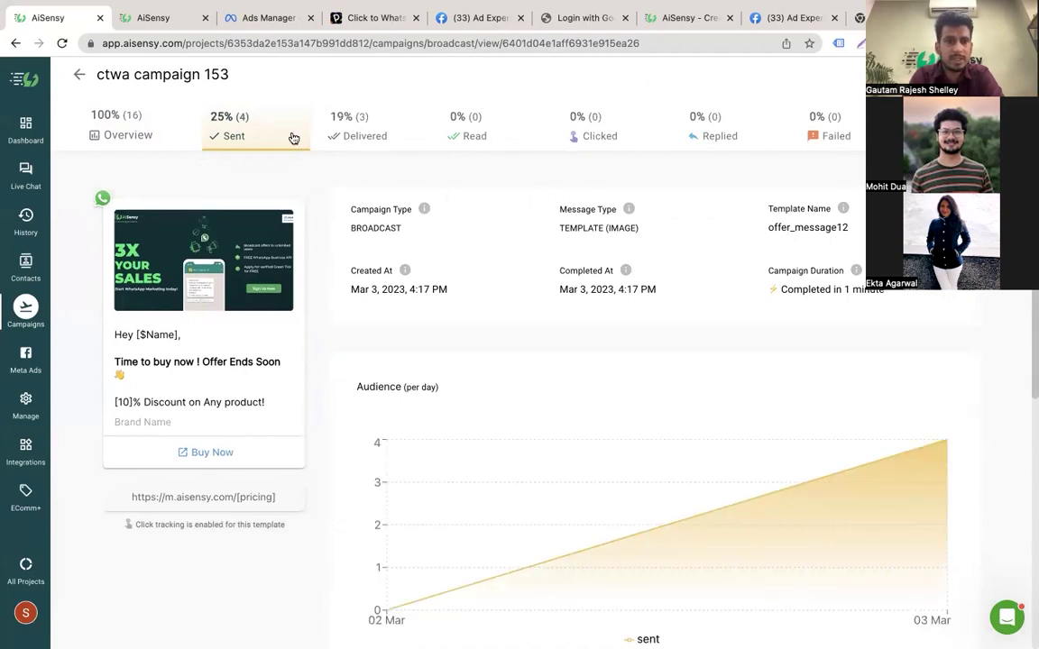
click(349, 131)
scroll(445, 324, down, 5)
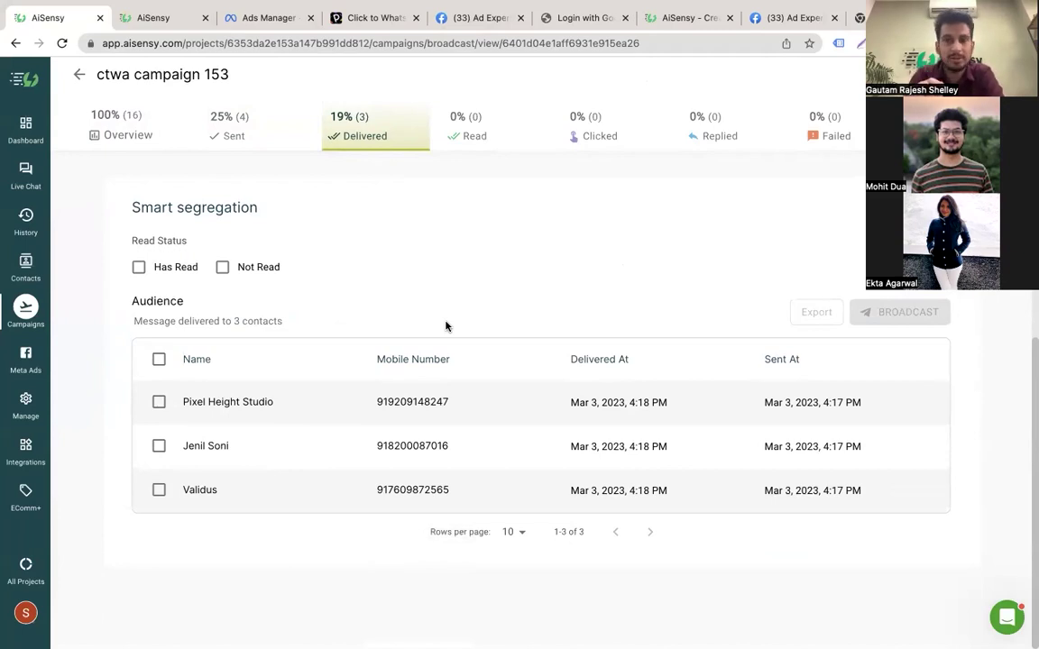
scroll(514, 239, up, 3)
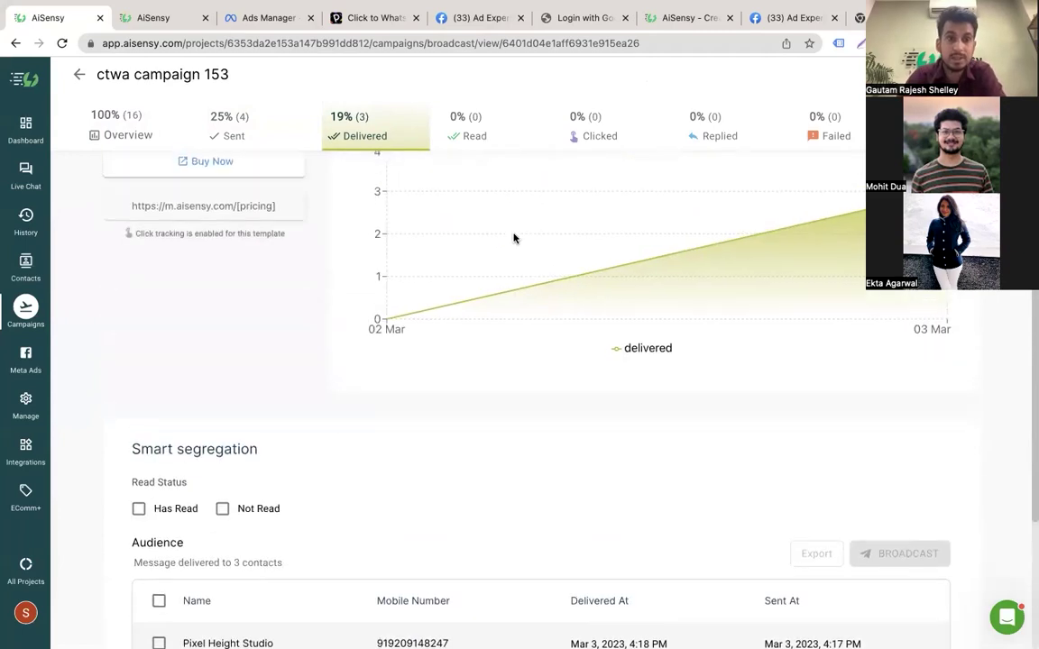
drag(119, 219, 280, 256)
click(280, 256)
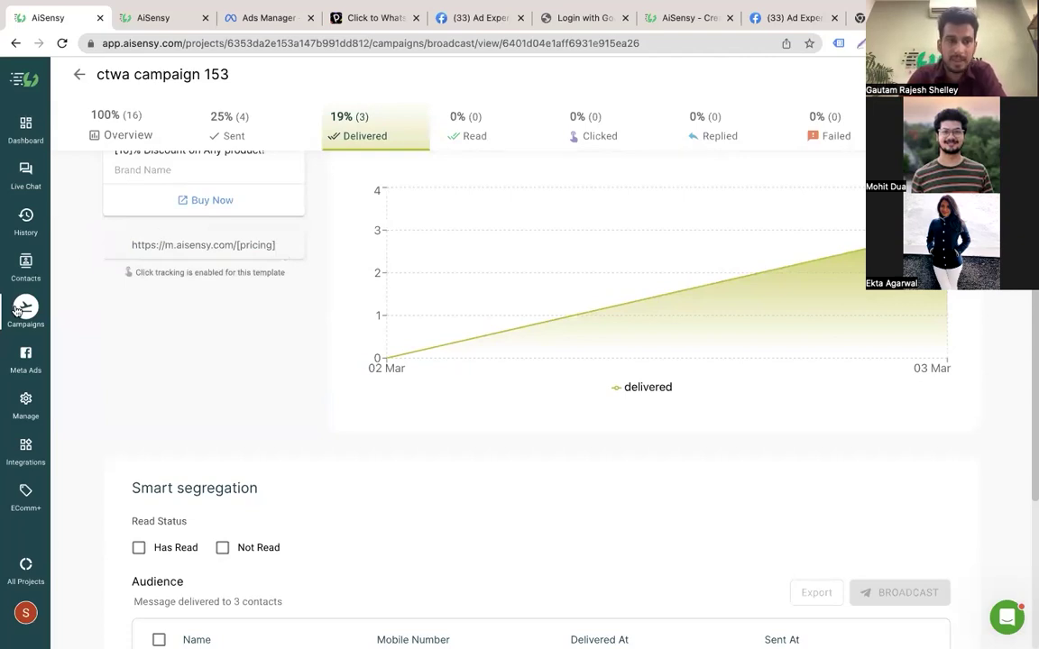
Return to the list of all campaigns and reopen "ctwa campaign 153" to check its updated overview and messages chart
click(79, 73)
scroll(271, 399, down, 3)
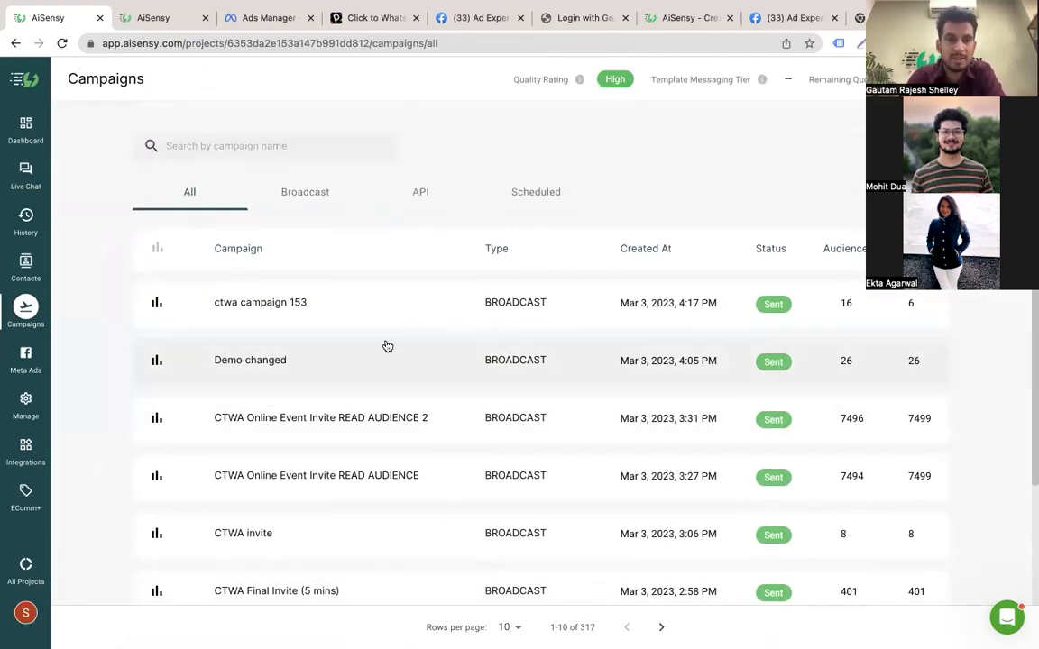
scroll(385, 345, down, 5)
scroll(387, 346, up, 3)
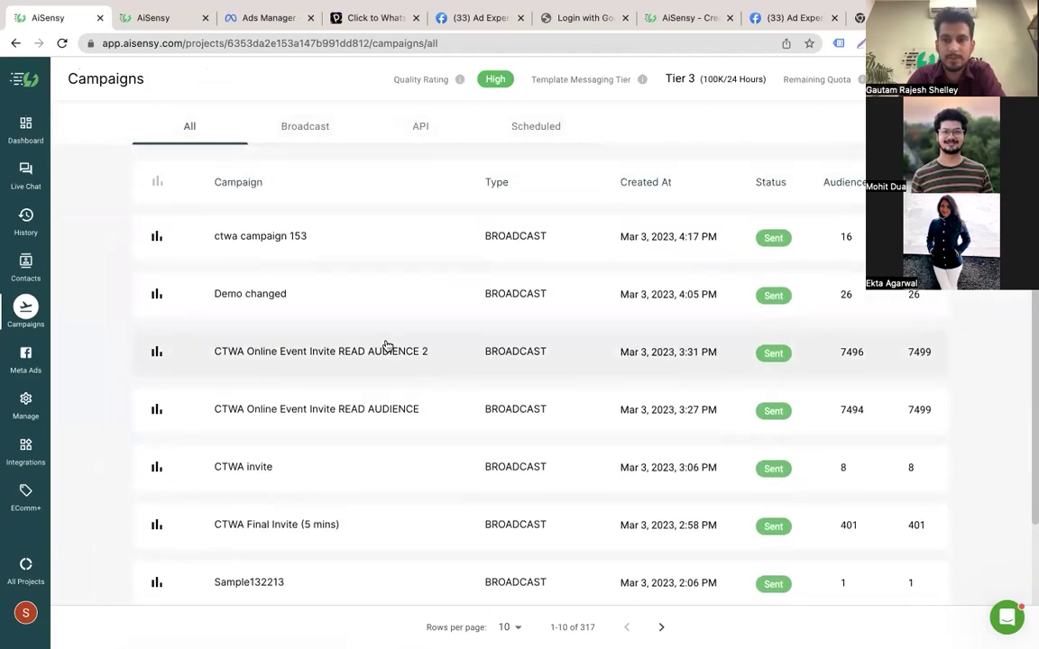
scroll(480, 364, up, 2)
scroll(481, 366, down, 3)
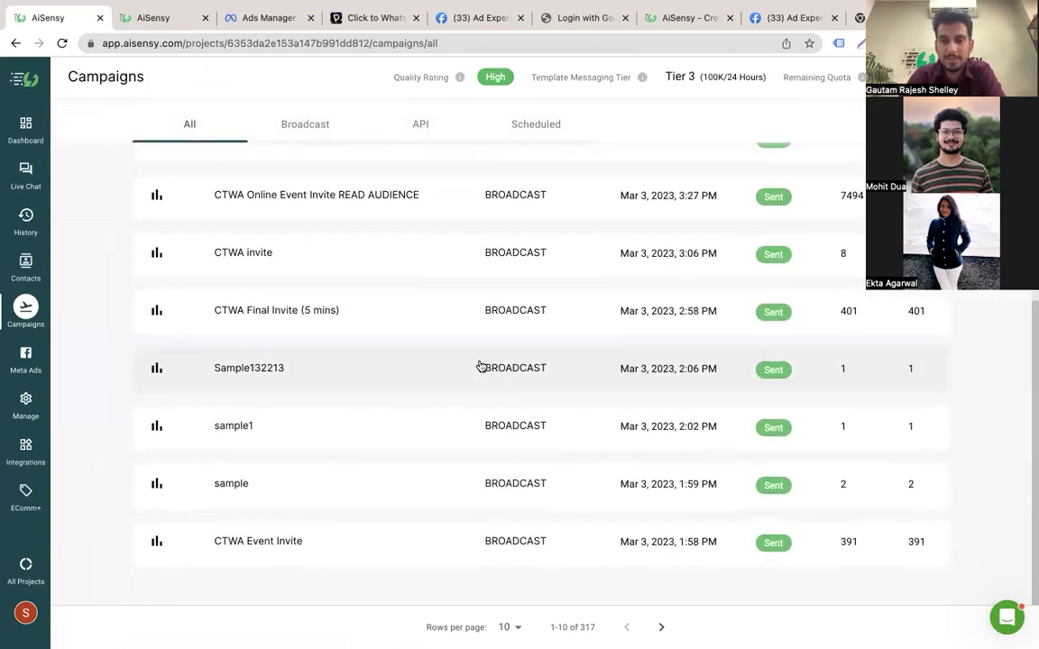
scroll(479, 365, up, 5)
click(450, 446)
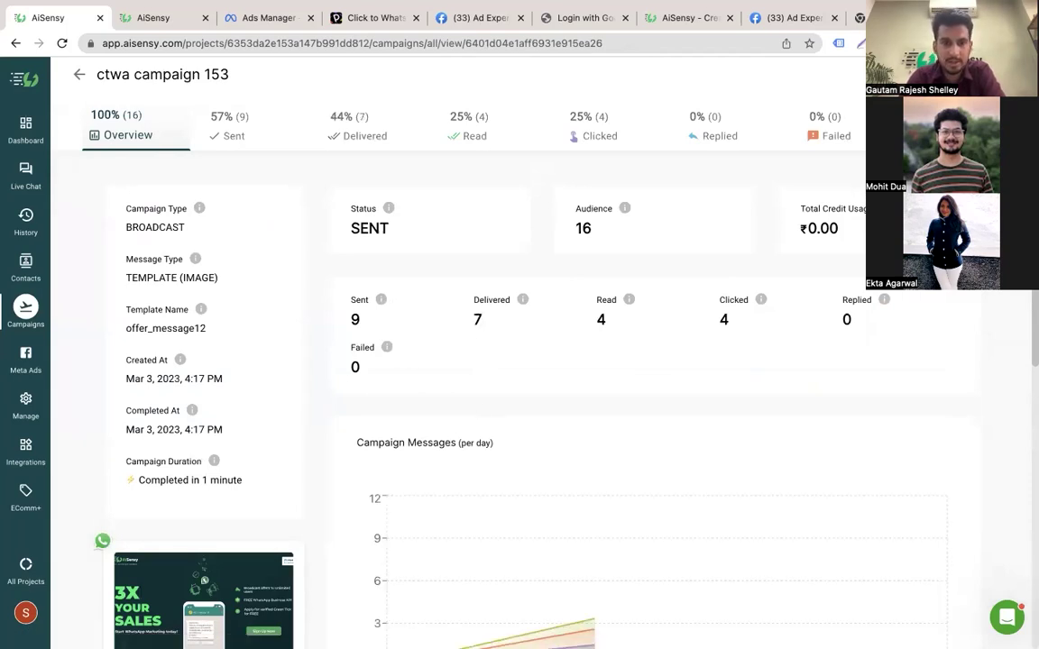
scroll(498, 320, down, 2)
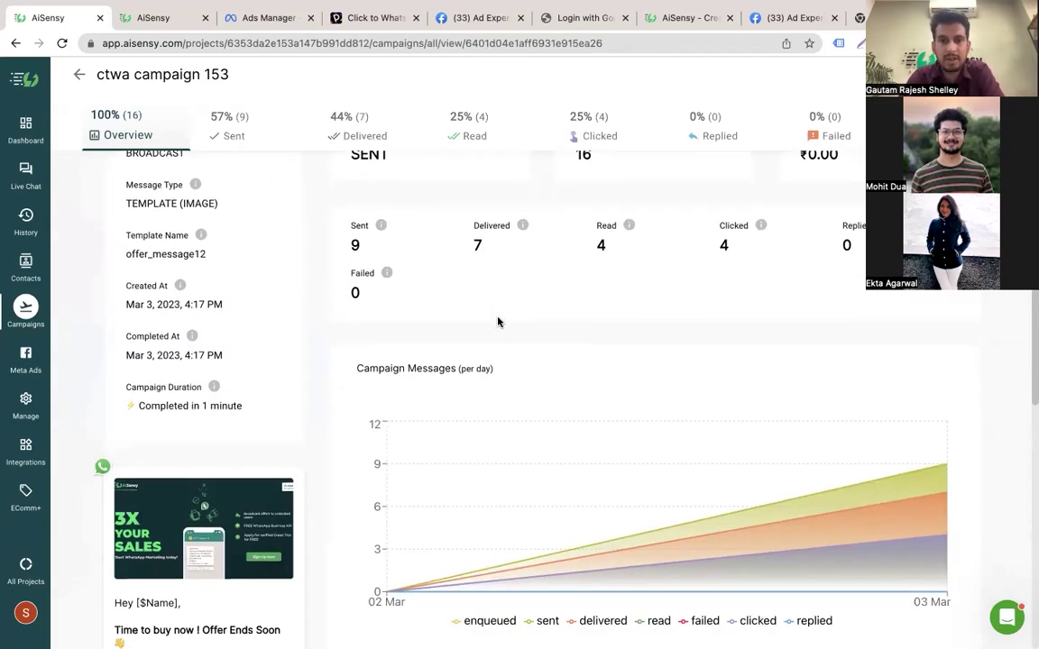
Examine the contacts who clicked the campaign link within 24 hours, including each contact's link click count
click(595, 121)
scroll(542, 432, down, 5)
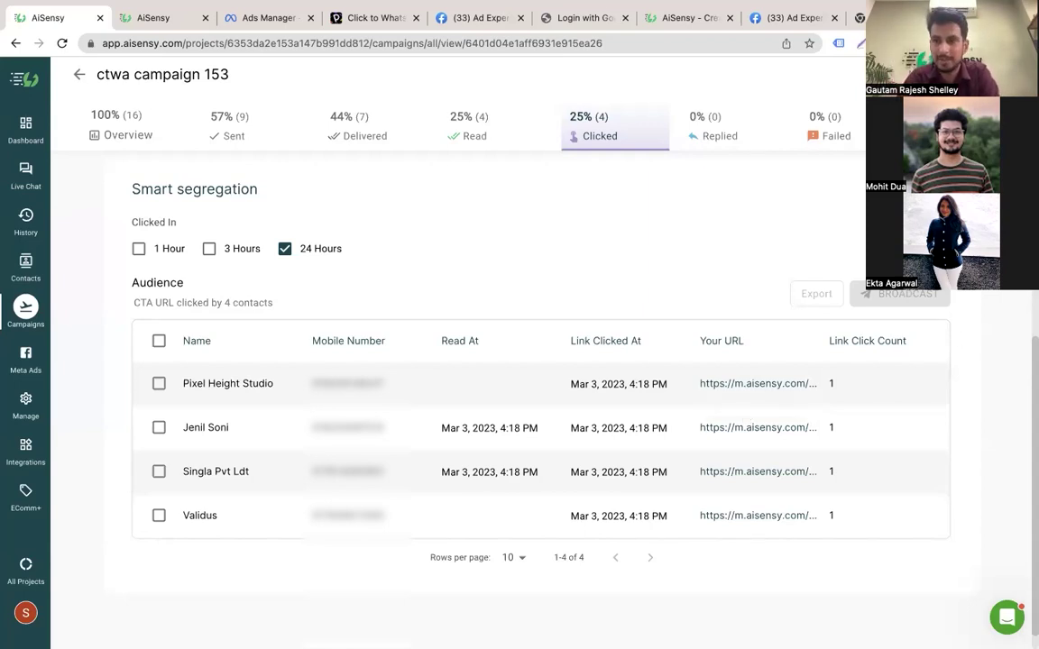
scroll(598, 339, down, 2)
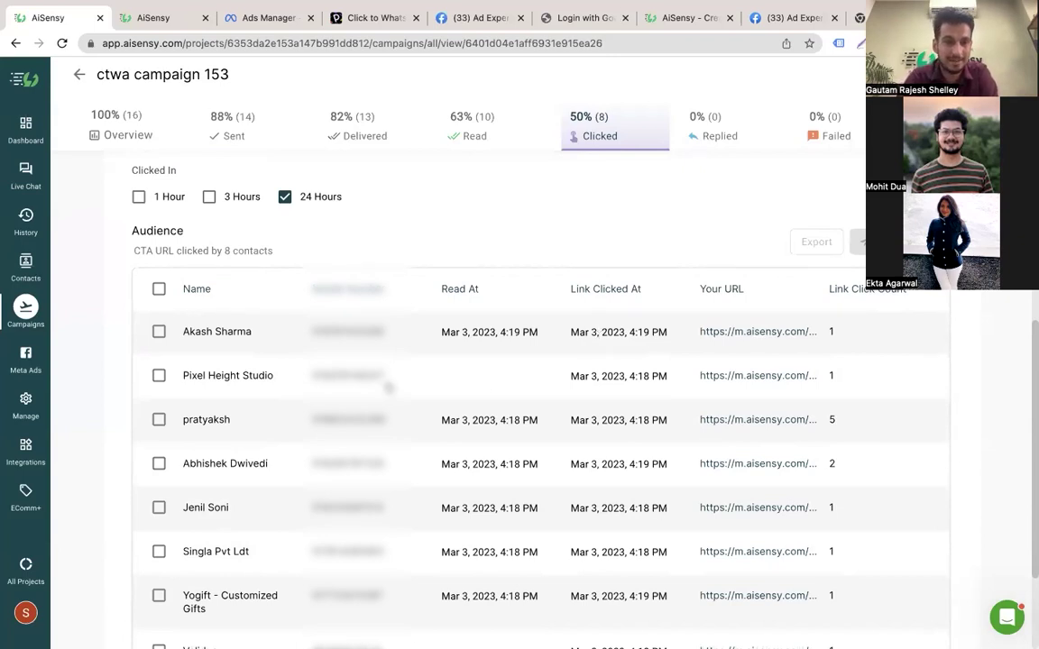
drag(819, 420, 835, 425)
click(831, 464)
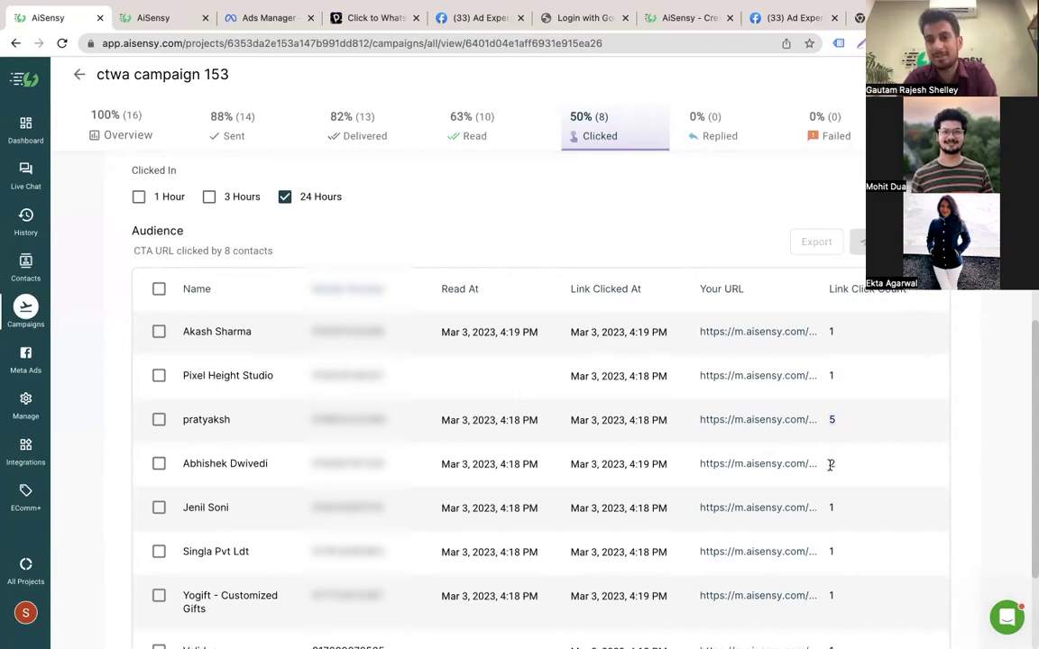
scroll(829, 463, down, 3)
scroll(829, 471, up, 2)
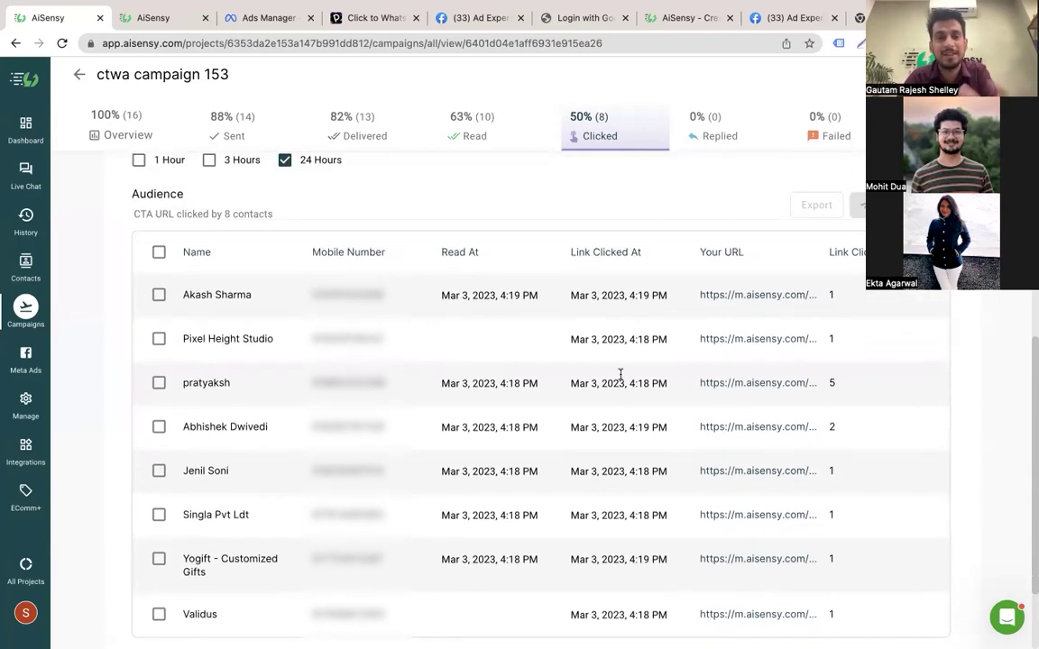
scroll(591, 351, up, 1)
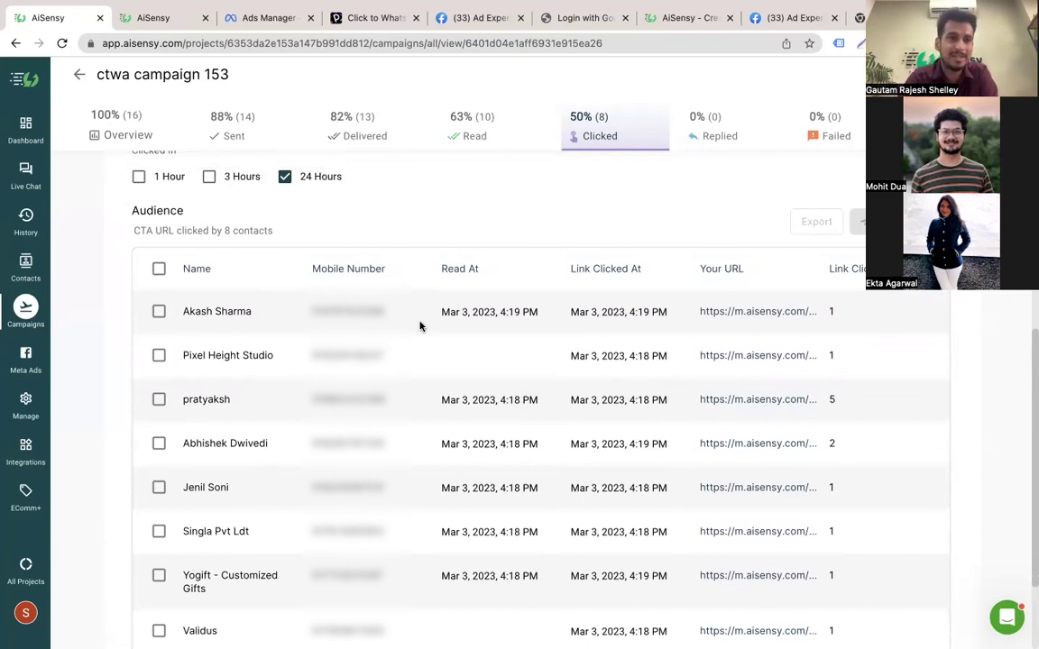
Reload "ctwa campaign 153" from the campaign list and compare its sent, delivered, clicked and read statistics
click(23, 308)
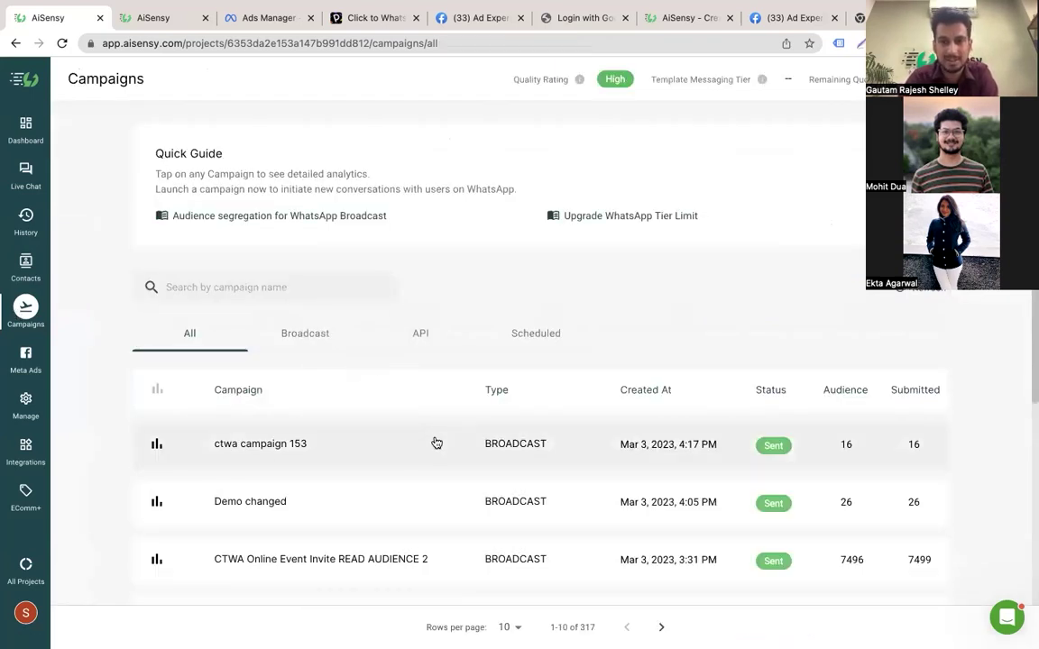
click(435, 440)
click(250, 125)
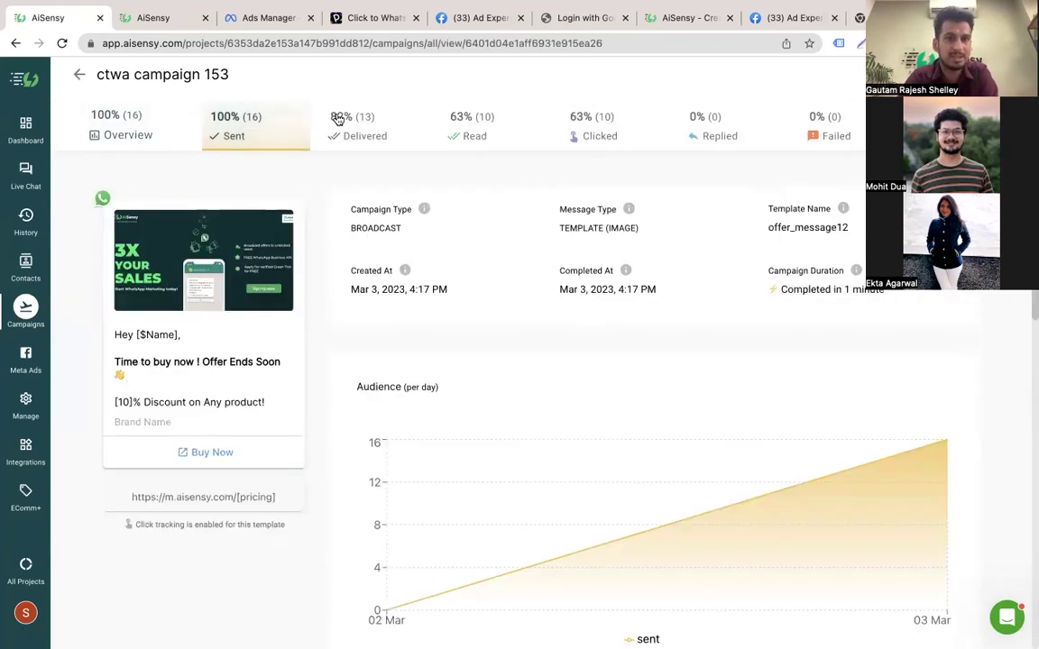
click(341, 120)
click(574, 137)
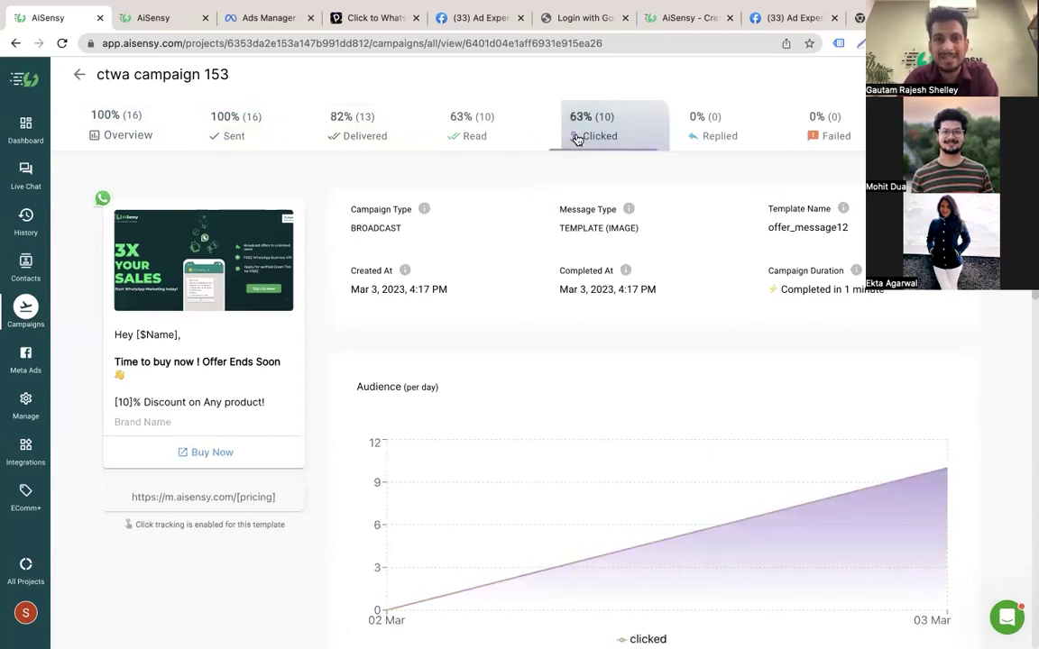
click(457, 141)
Look through the refreshed clicked audience down to its last contact, checking click times and link click counts
click(621, 136)
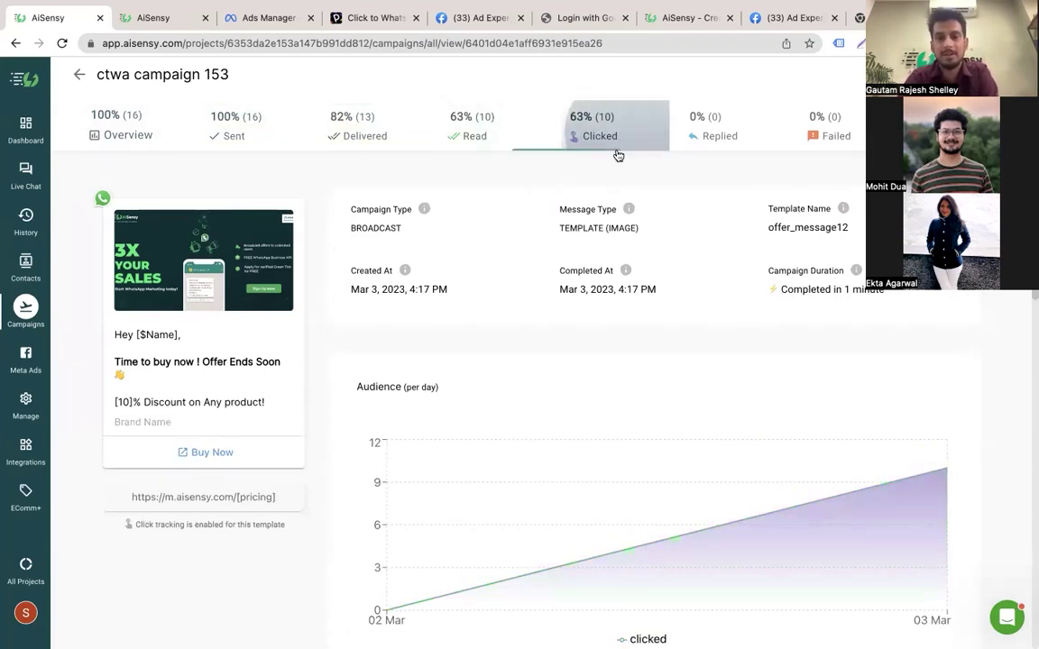
scroll(586, 281, down, 5)
scroll(587, 279, up, 1)
scroll(586, 282, down, 1)
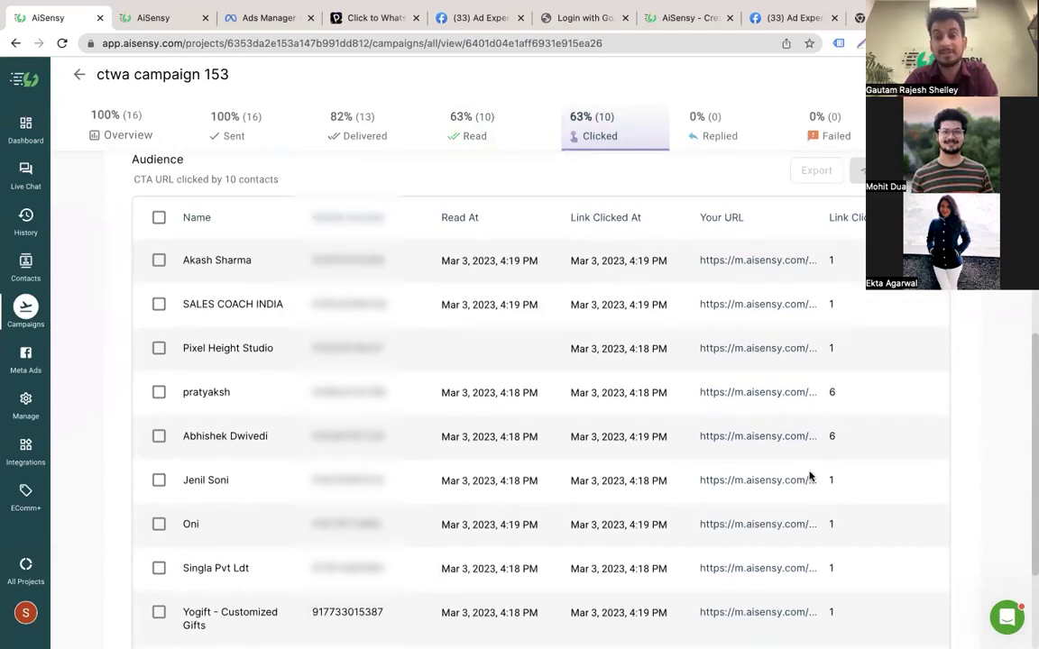
scroll(808, 475, down, 3)
scroll(808, 476, up, 3)
scroll(809, 475, down, 3)
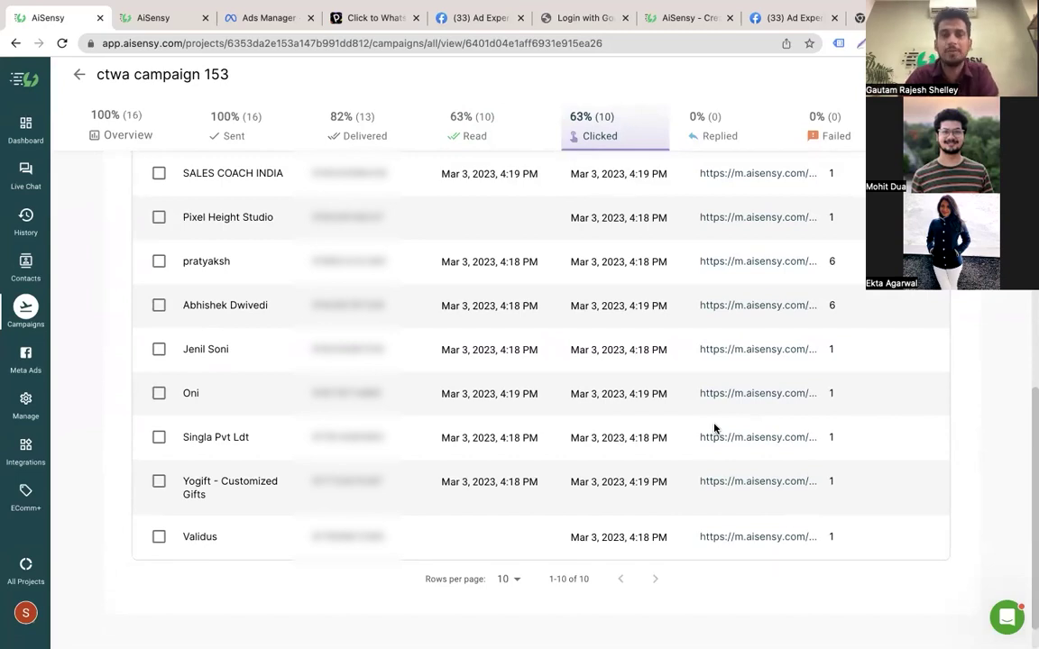
scroll(712, 460, up, 3)
Select all contacts who clicked the link and start a broadcast campaign for them using the "ctwa" template
click(158, 272)
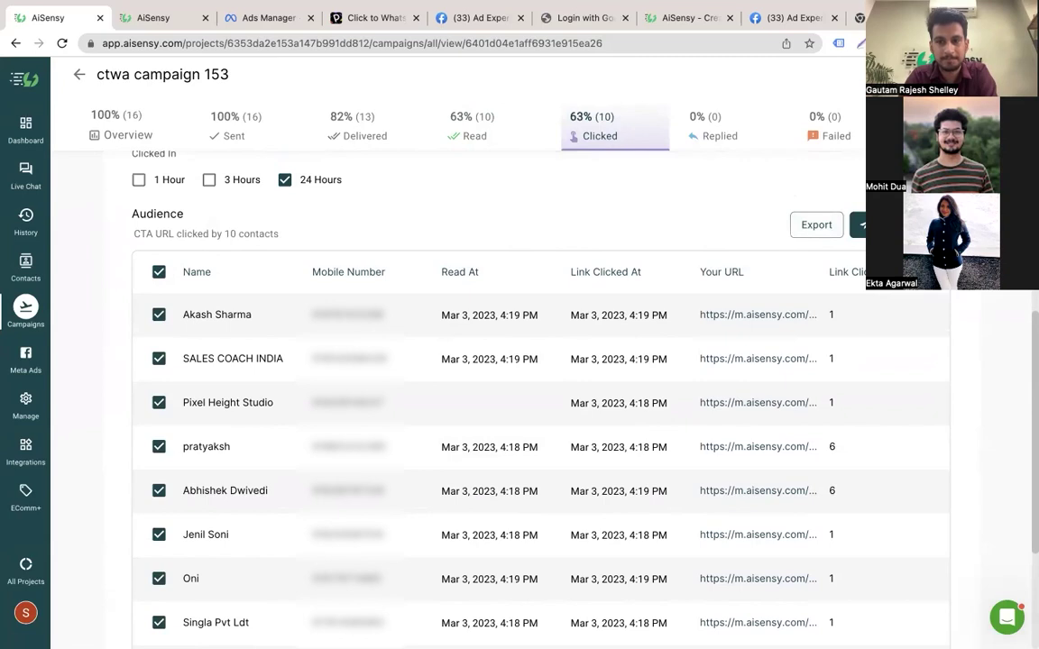
click(858, 224)
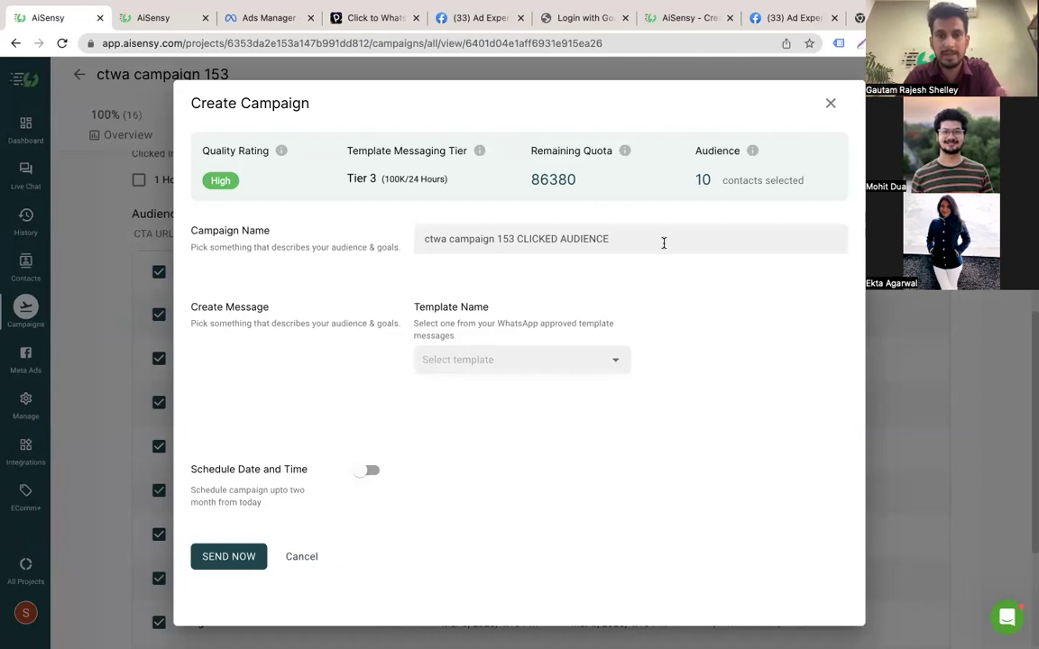
click(618, 362)
scroll(542, 480, down, 5)
scroll(543, 480, down, 15)
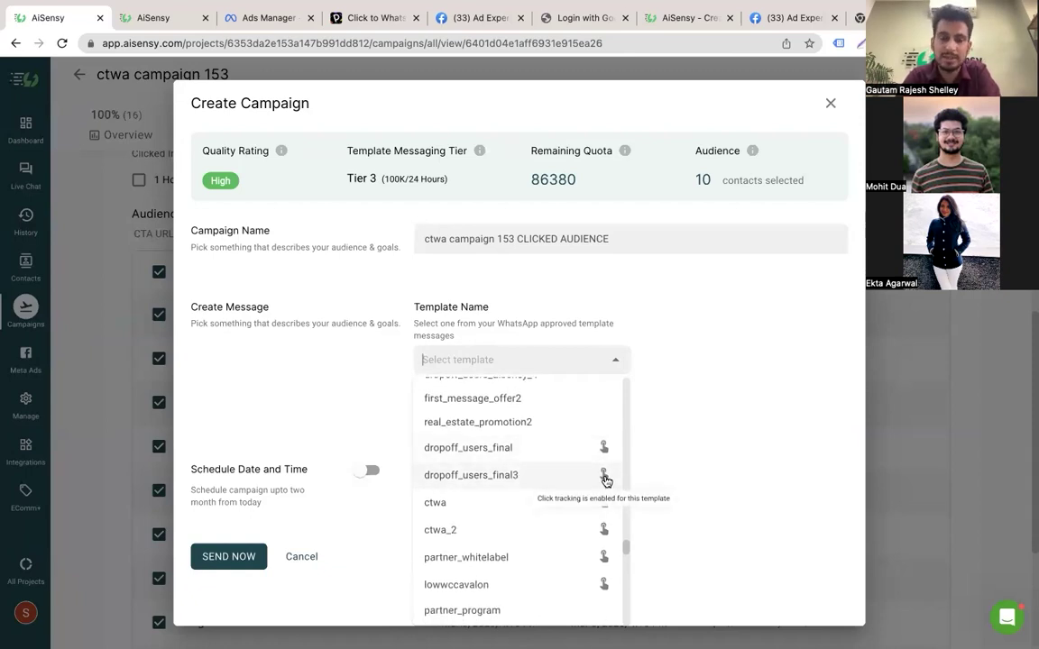
scroll(565, 499, down, 1)
click(570, 482)
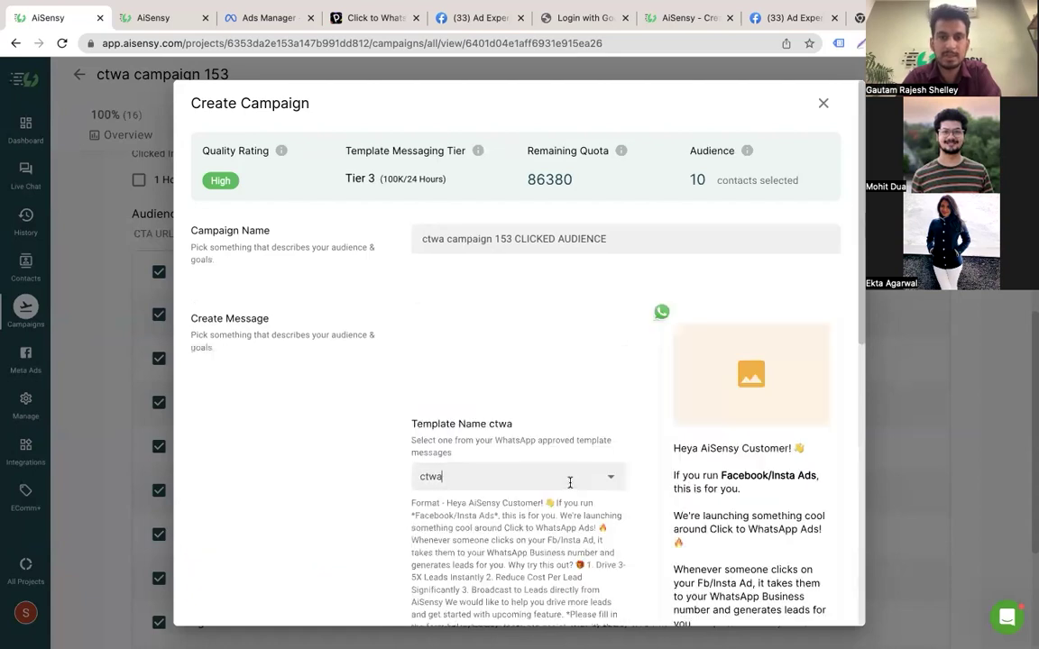
Turn on scheduling to view the campaign's date, time and timezone options, and close the new campaign without scheduling it
scroll(570, 482, down, 5)
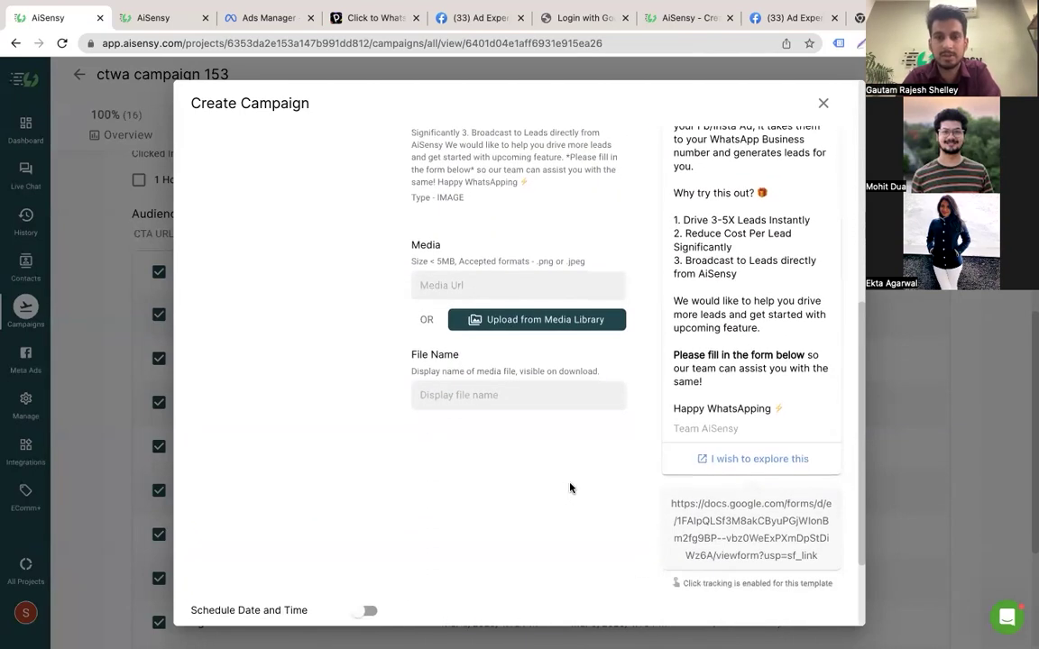
scroll(570, 488, down, 1)
scroll(570, 488, down, 1)
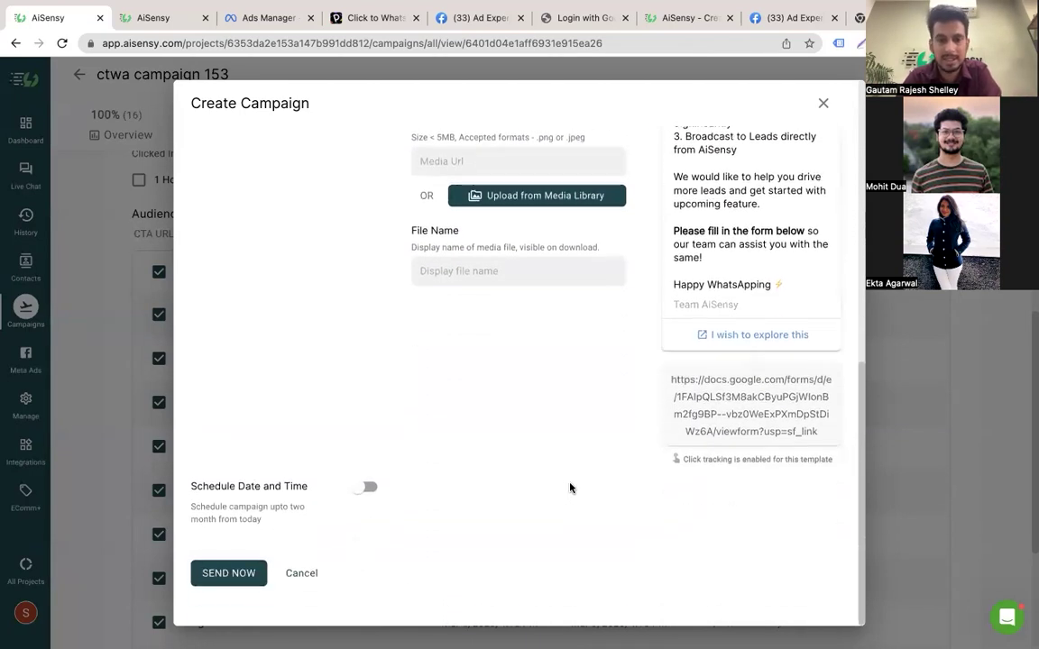
click(367, 486)
scroll(478, 444, down, 2)
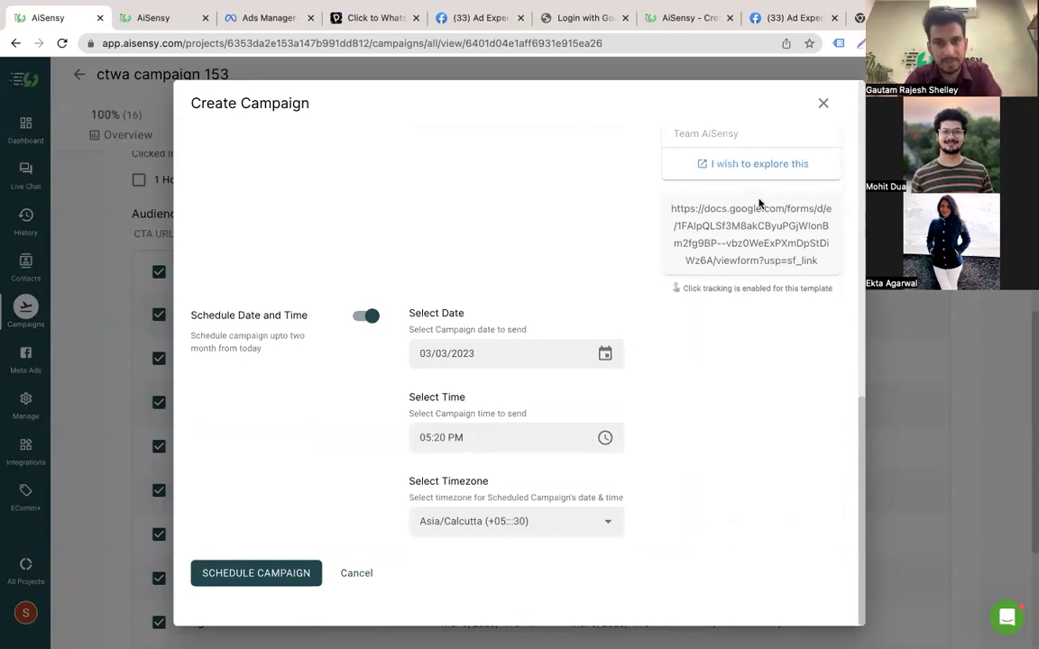
click(823, 102)
Look over the remaining clicked contacts and the read statistics, and open the Meta ads overview
scroll(439, 375, down, 1)
scroll(439, 373, down, 3)
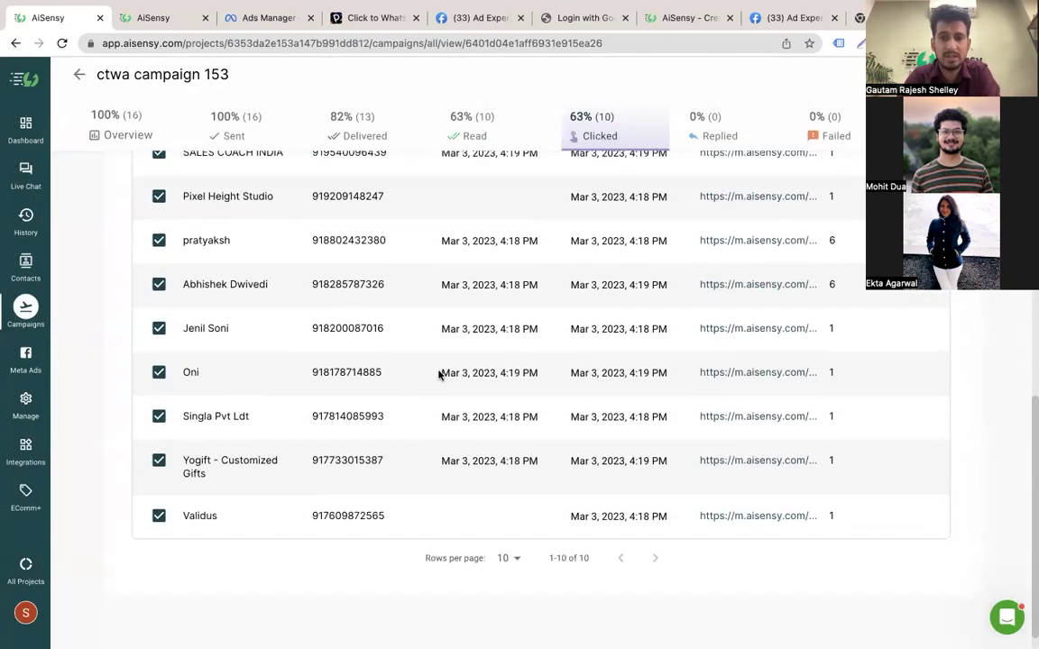
scroll(424, 360, up, 10)
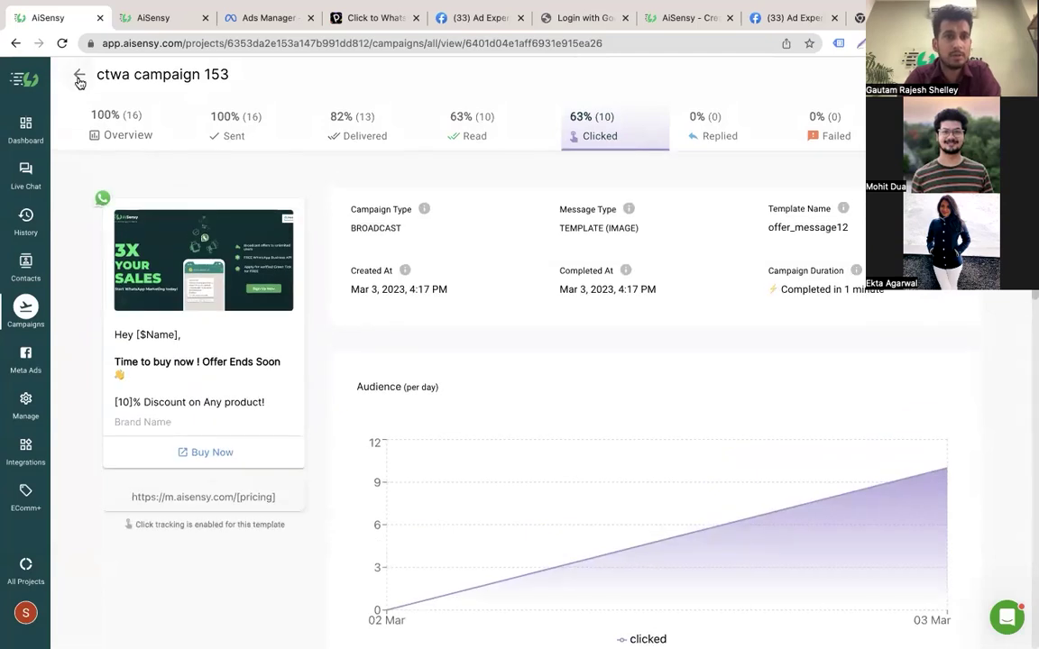
click(452, 144)
click(37, 358)
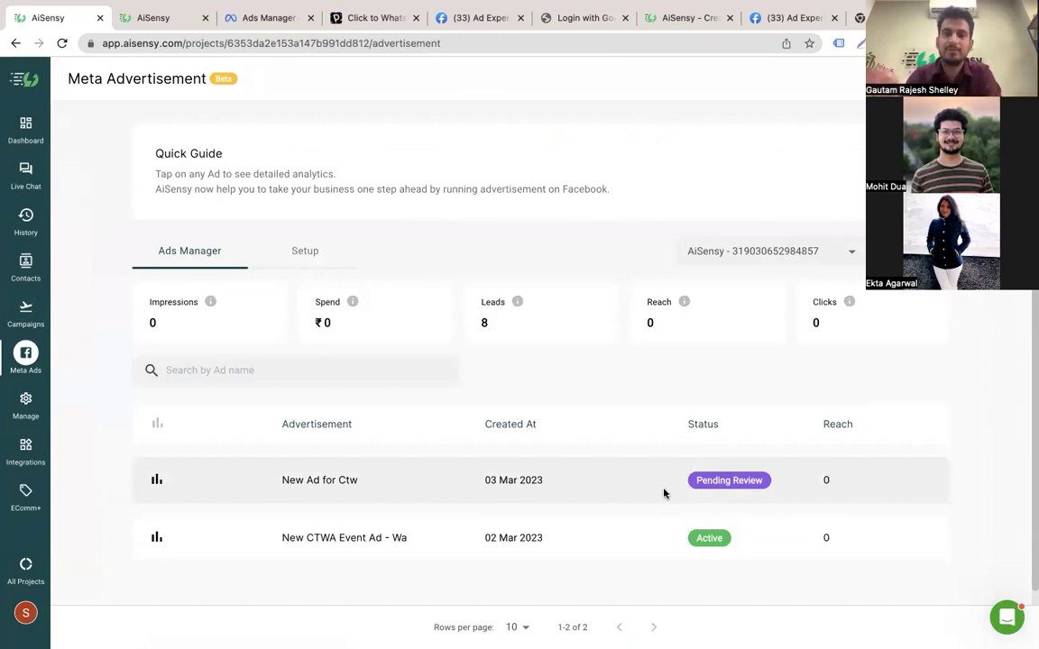
Examine the "New CTWA Event Ad - Wa" audience table for message counts and lead types, and return to the Meta ads overview
click(644, 537)
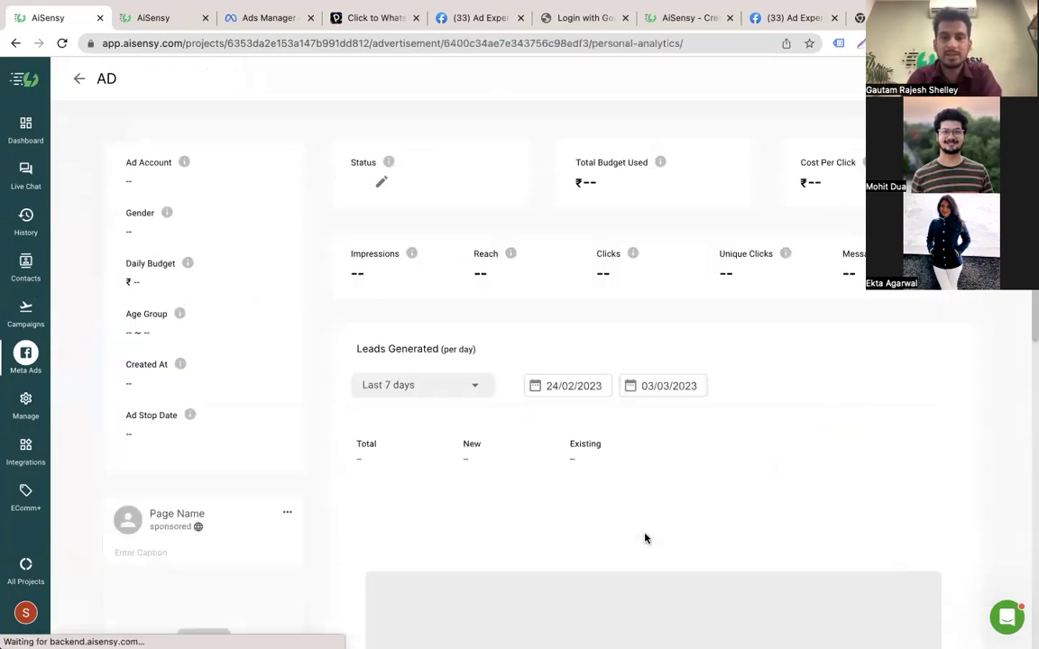
scroll(591, 526, down, 2)
scroll(592, 526, down, 10)
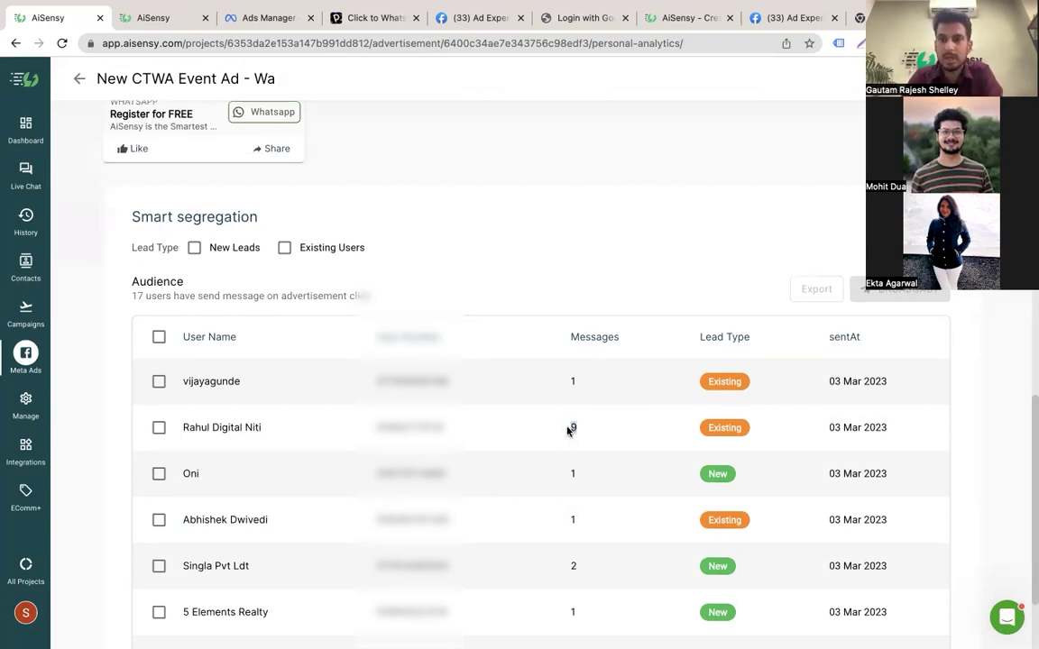
scroll(614, 489, down, 3)
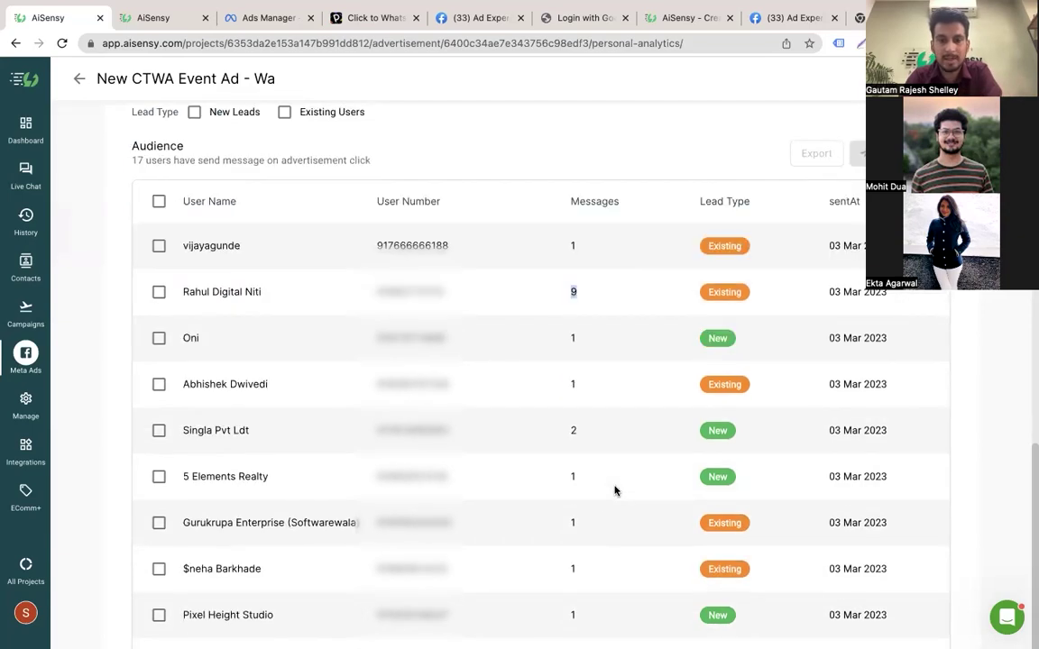
double_click(575, 429)
scroll(518, 476, down, 2)
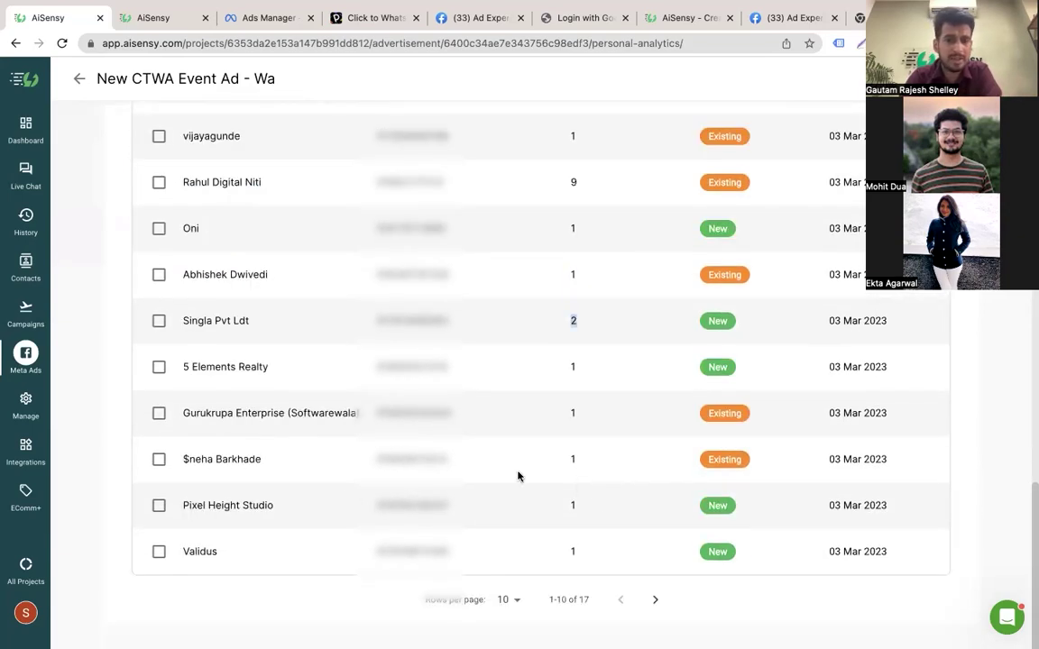
click(25, 356)
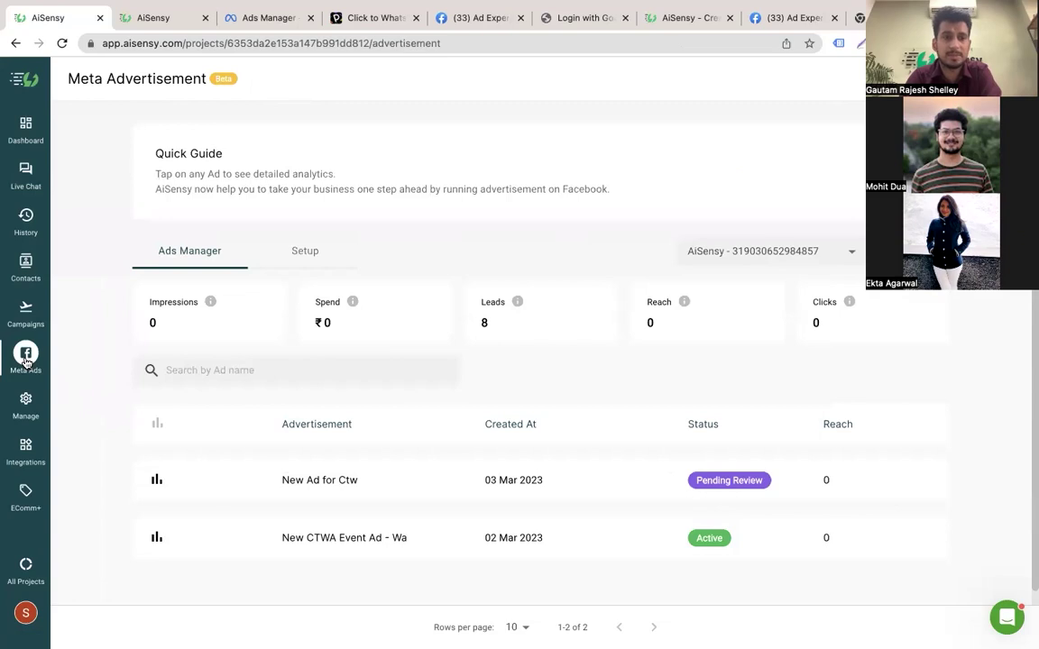
Browse the ready-made template messages, expand the full list of industry categories, and view the approved templates
click(25, 401)
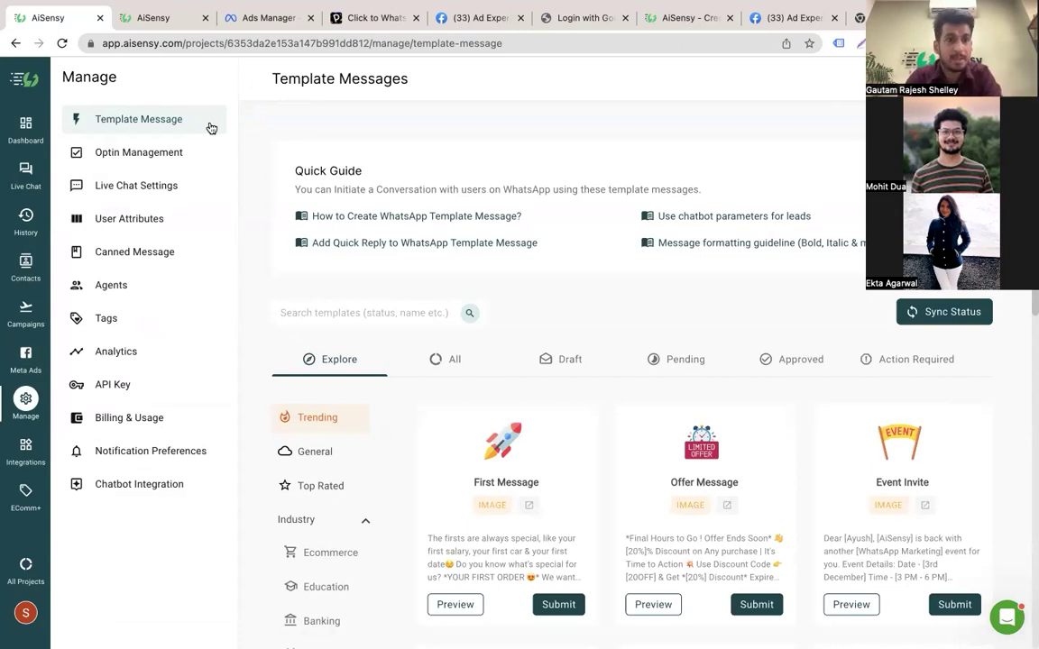
scroll(377, 218, down, 3)
scroll(522, 325, down, 3)
scroll(522, 316, up, 2)
scroll(519, 324, down, 4)
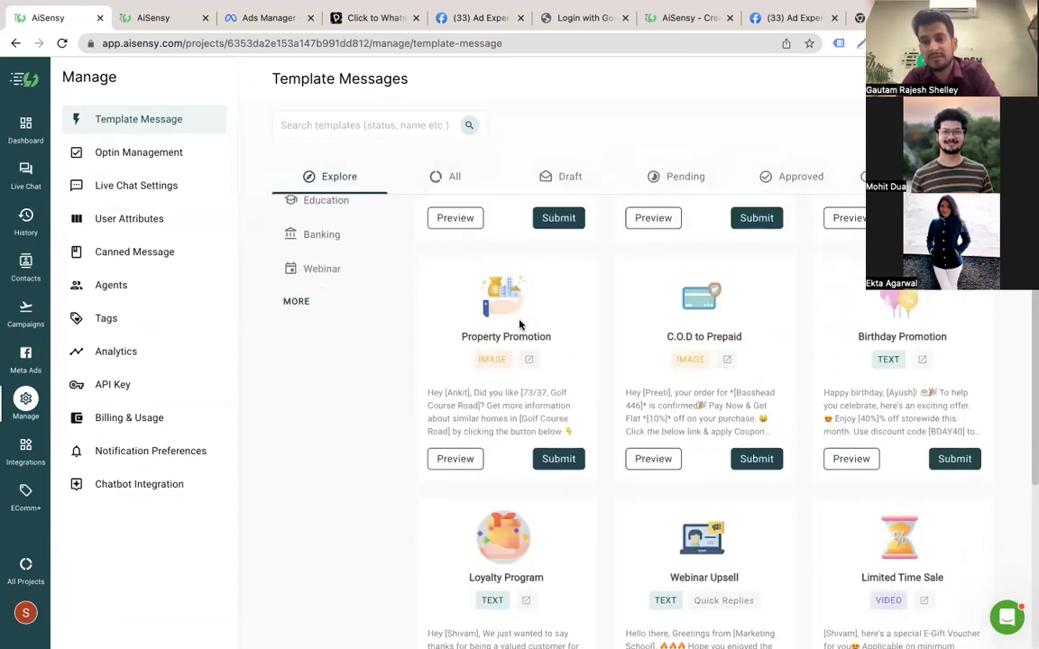
scroll(519, 324, down, 1)
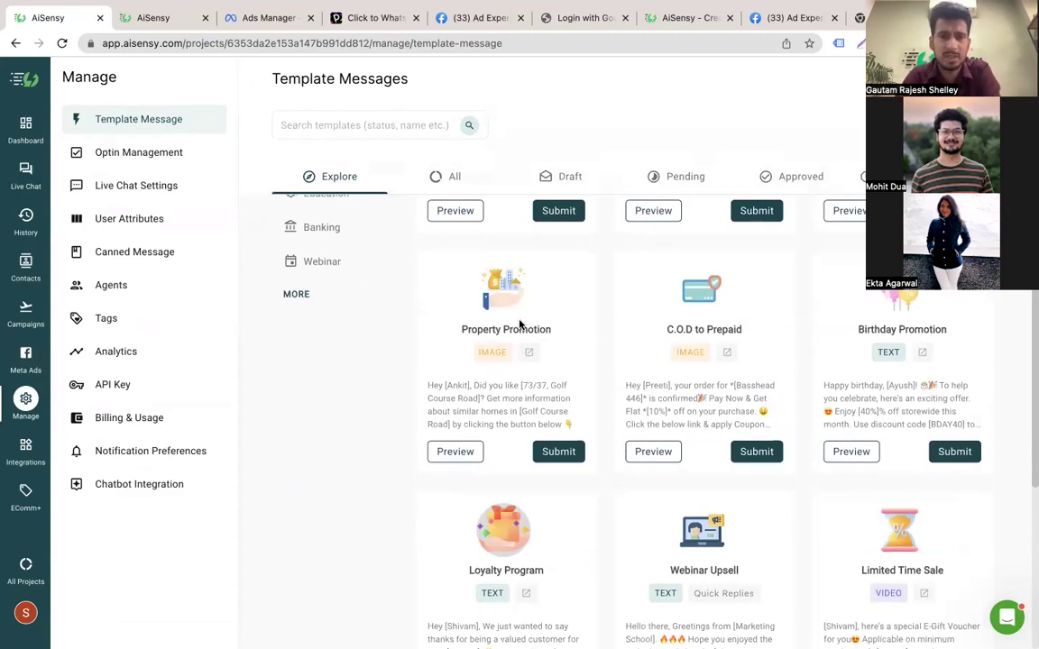
scroll(445, 329, up, 3)
click(300, 456)
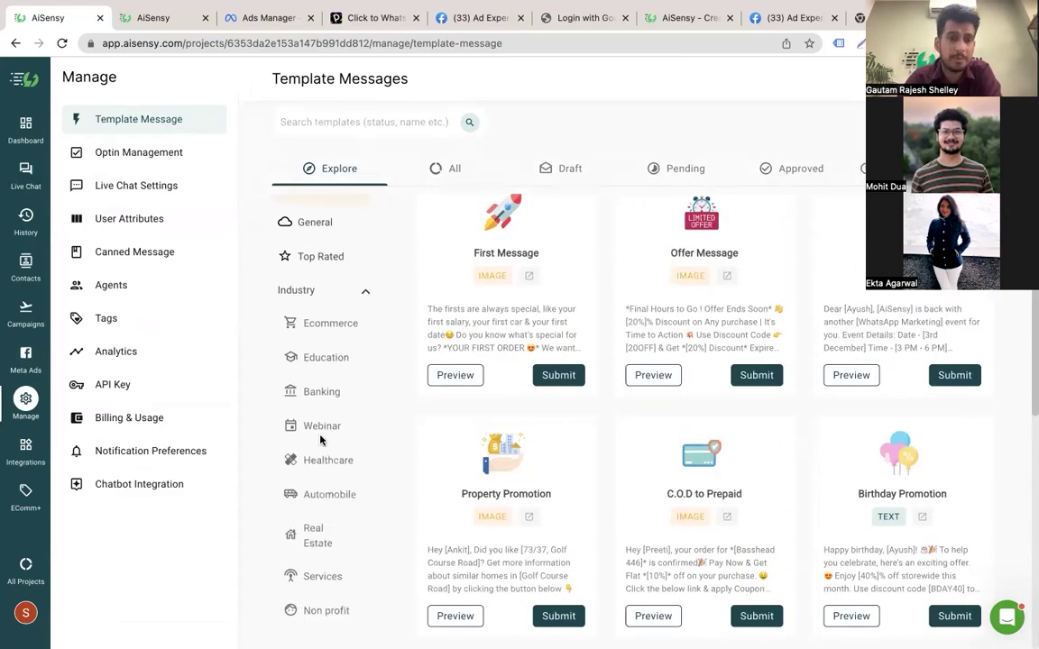
scroll(325, 433, up, 1)
scroll(331, 426, down, 3)
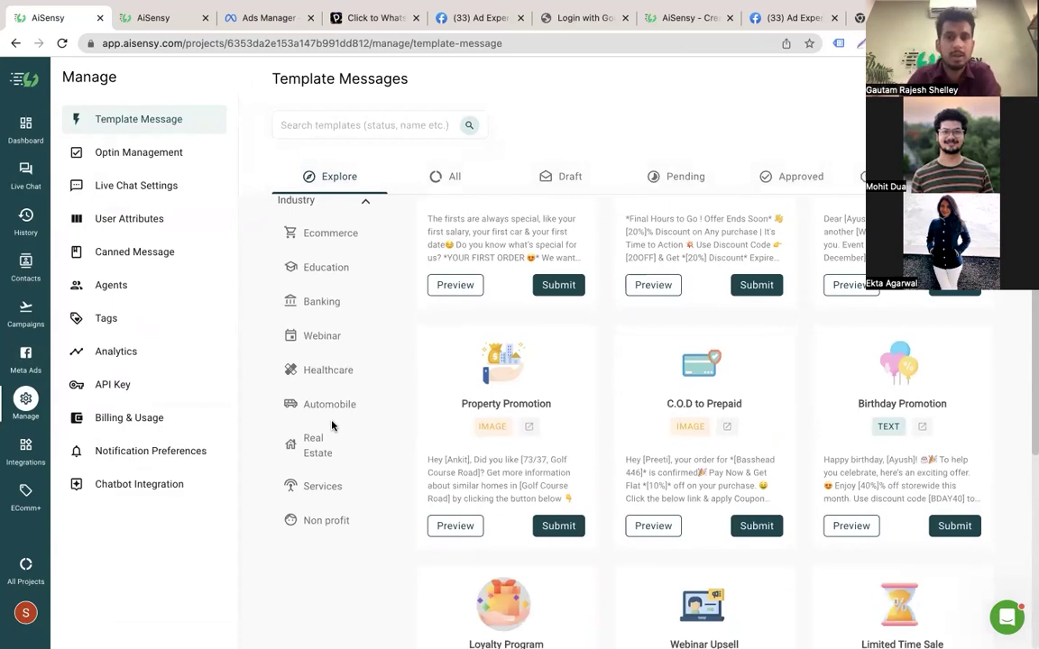
click(777, 177)
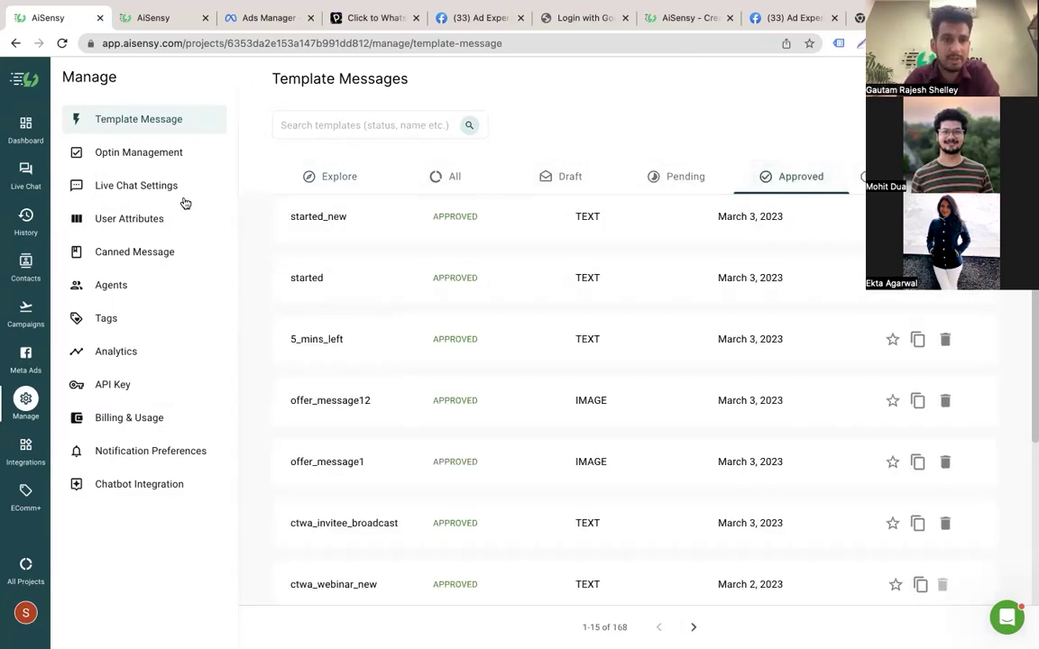
Review the opt-out keywords and response in the opt-in management settings, and open the project's chat analytics
click(176, 160)
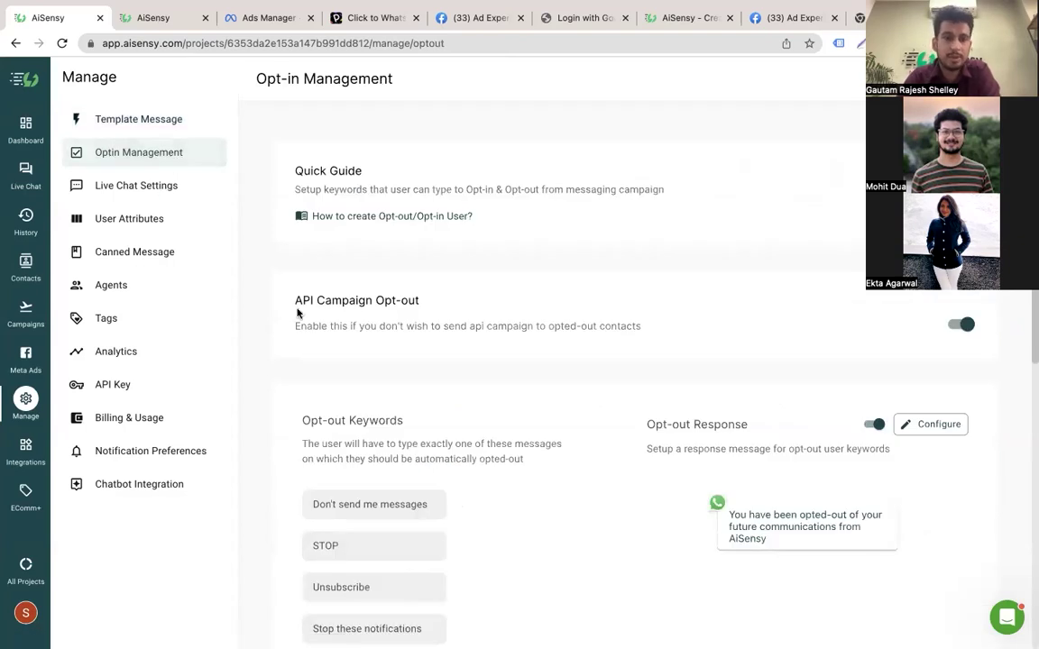
scroll(298, 312, down, 2)
scroll(298, 312, down, 1)
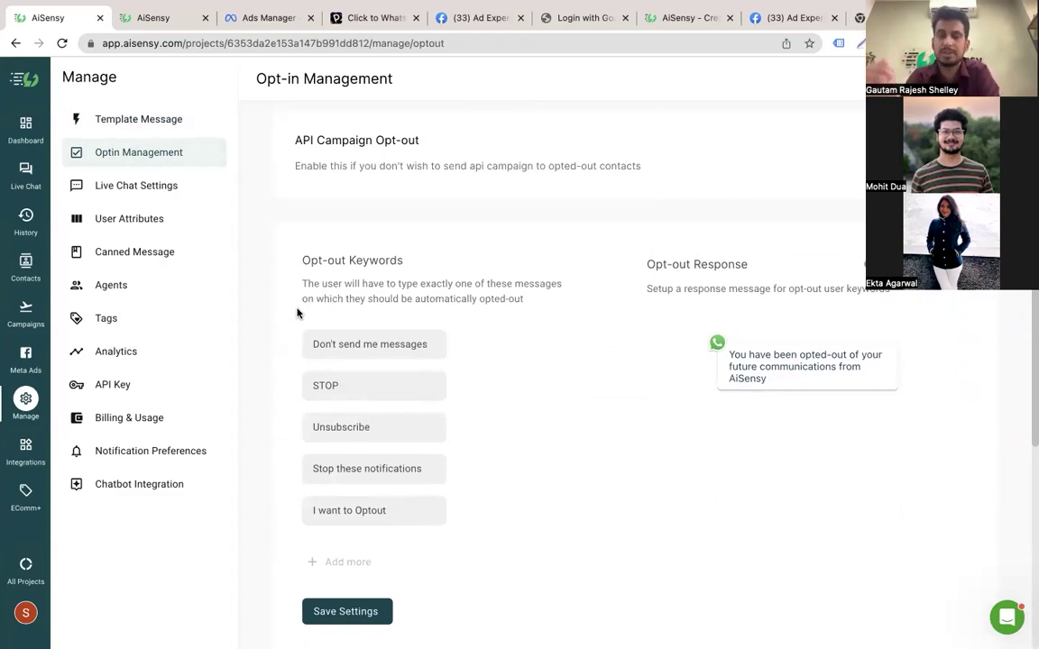
click(150, 349)
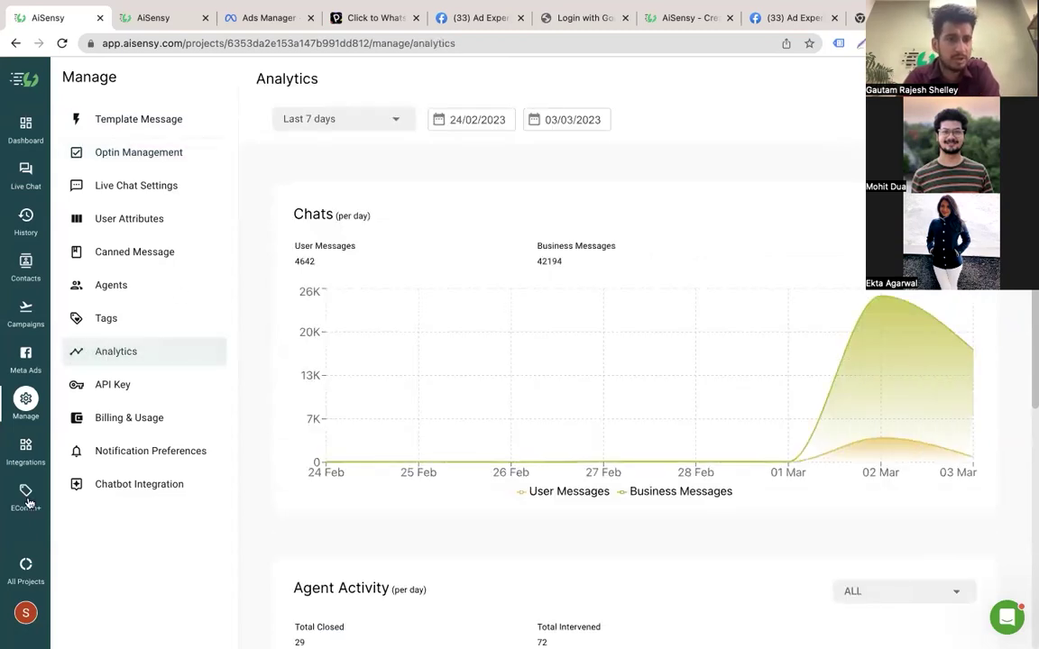
Look at the Ecomm+ abandoned cart flows and the Shopify store setup form
click(25, 494)
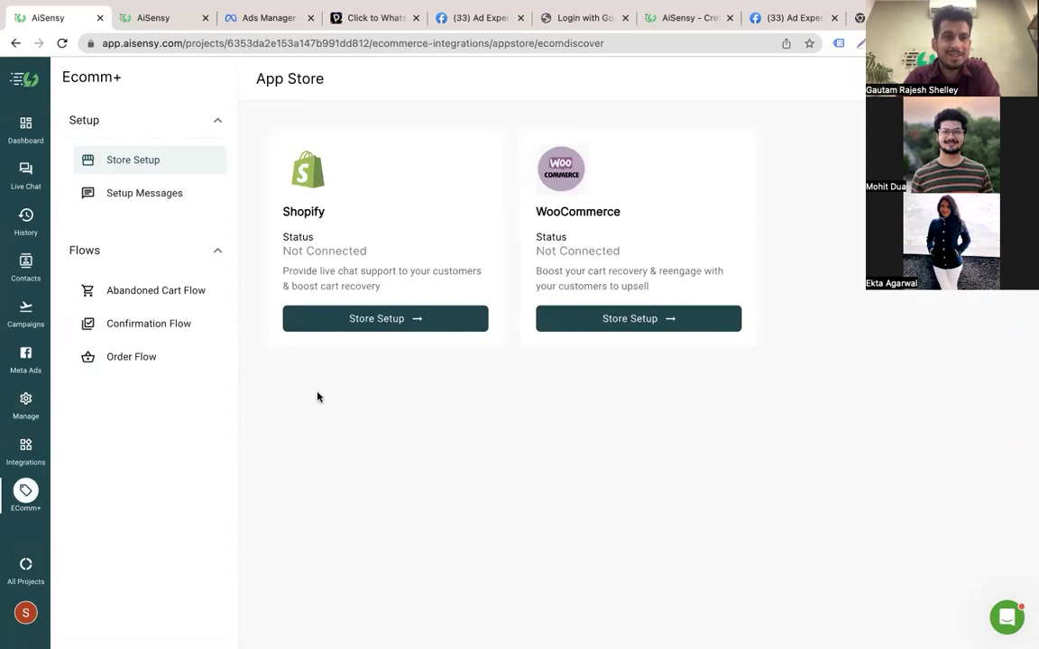
click(153, 293)
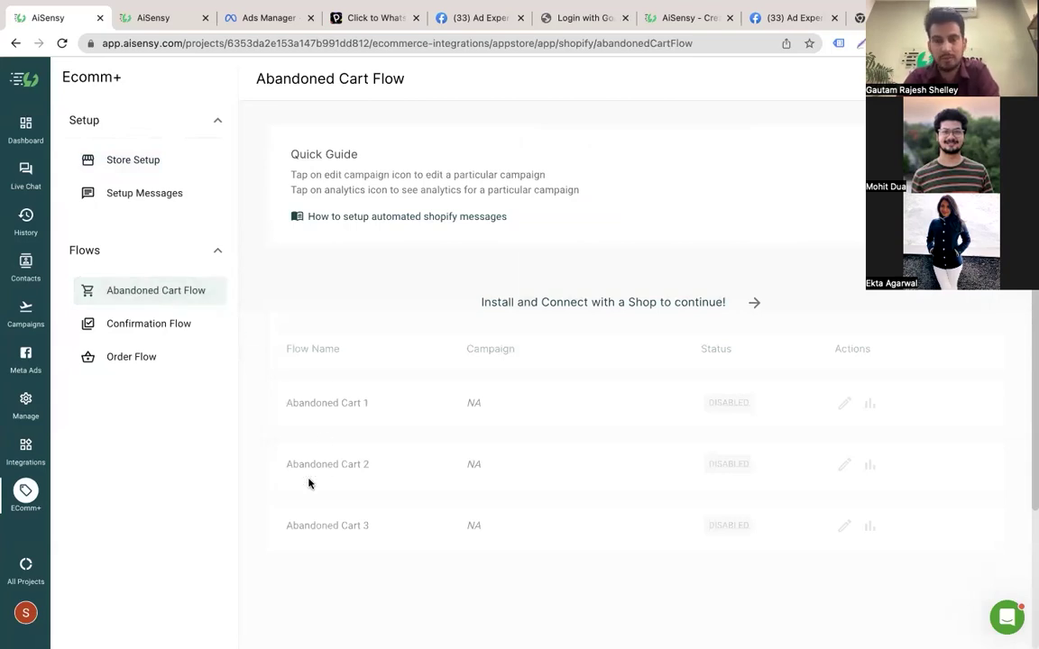
click(185, 160)
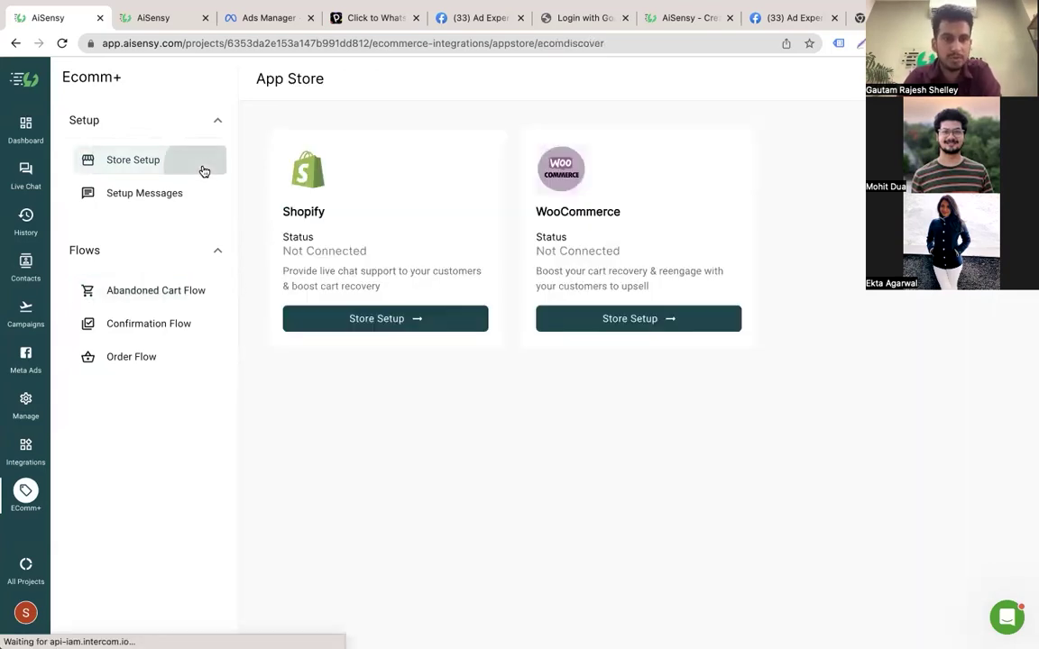
click(360, 325)
scroll(406, 382, down, 1)
scroll(405, 382, up, 1)
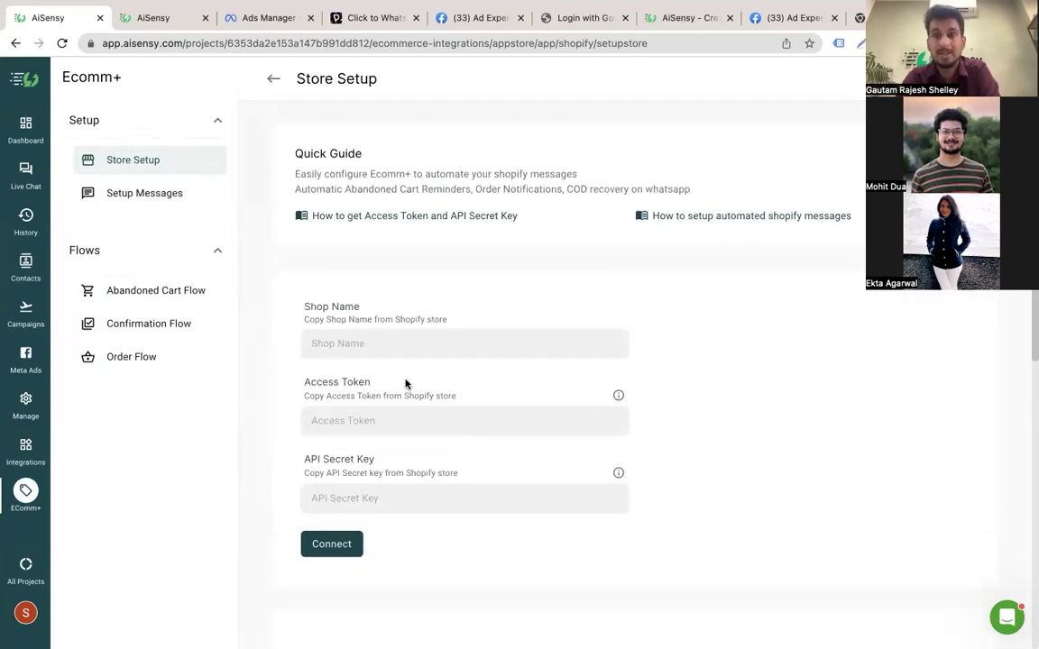
Look through the ready-made Shopify setup messages for orders, COD confirmation and abandoned carts
click(183, 193)
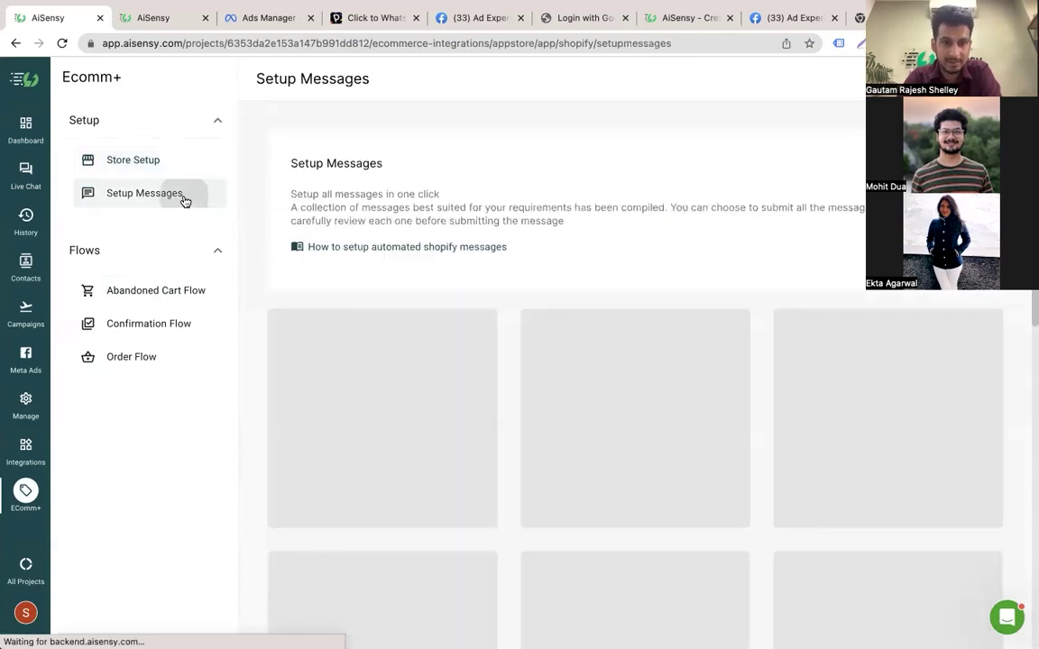
scroll(431, 365, down, 3)
scroll(431, 365, down, 5)
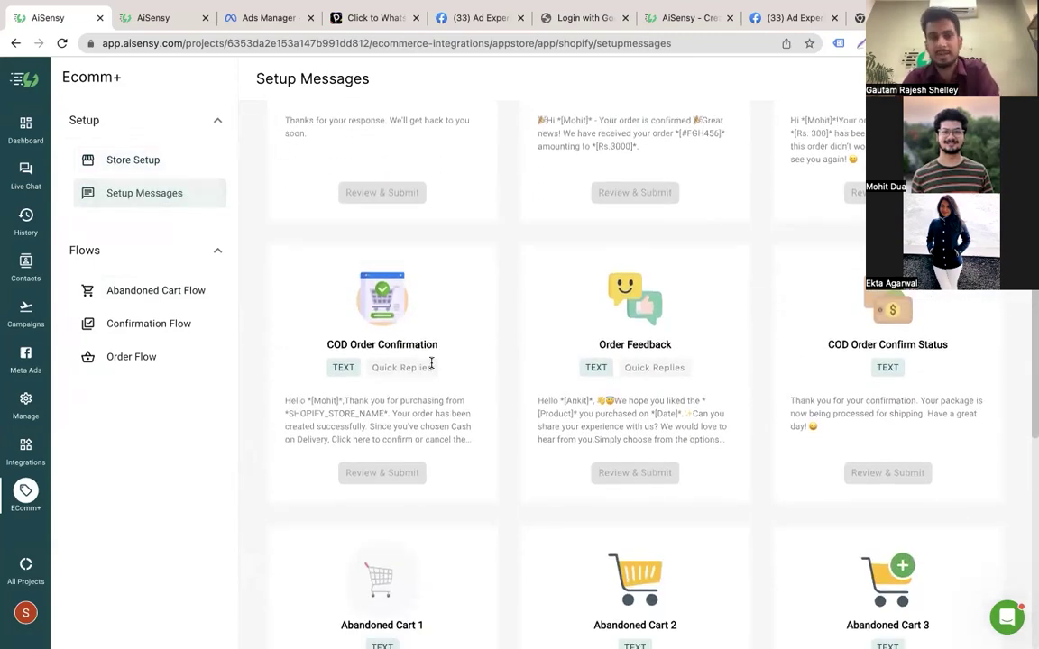
Look over the confirmation, order and abandoned cart flows, and return to the Shopify setup messages
click(136, 290)
click(140, 326)
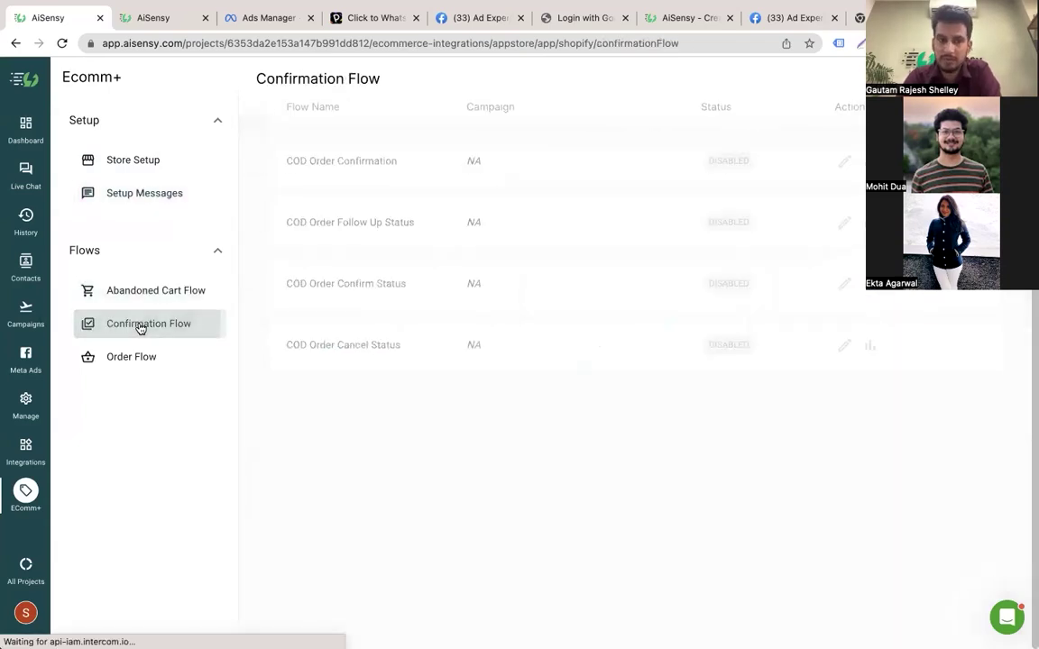
click(141, 361)
click(163, 337)
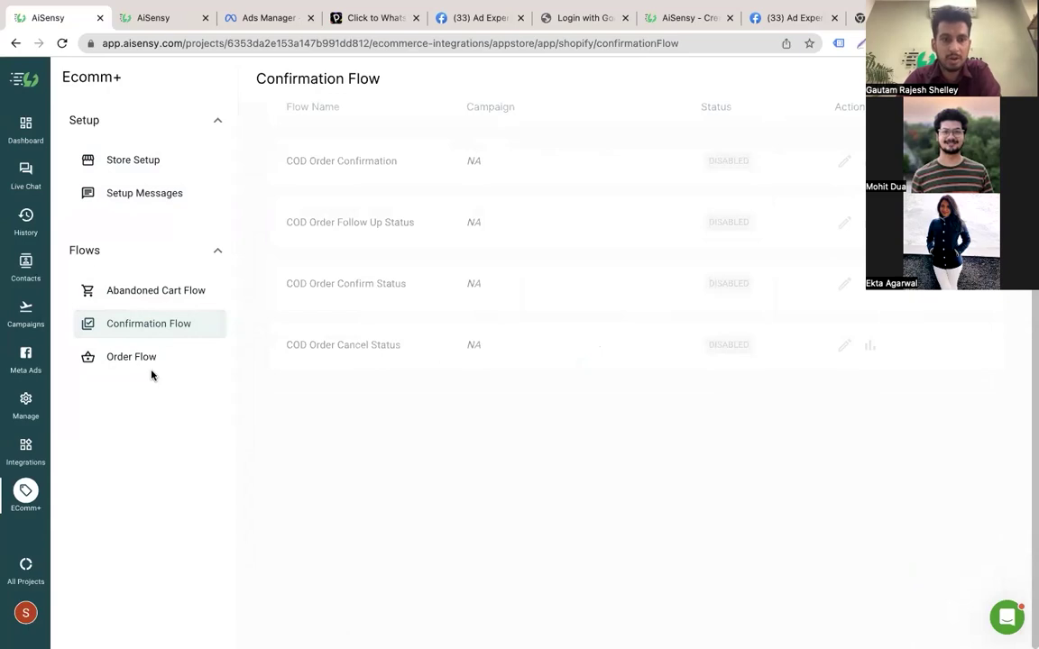
click(155, 368)
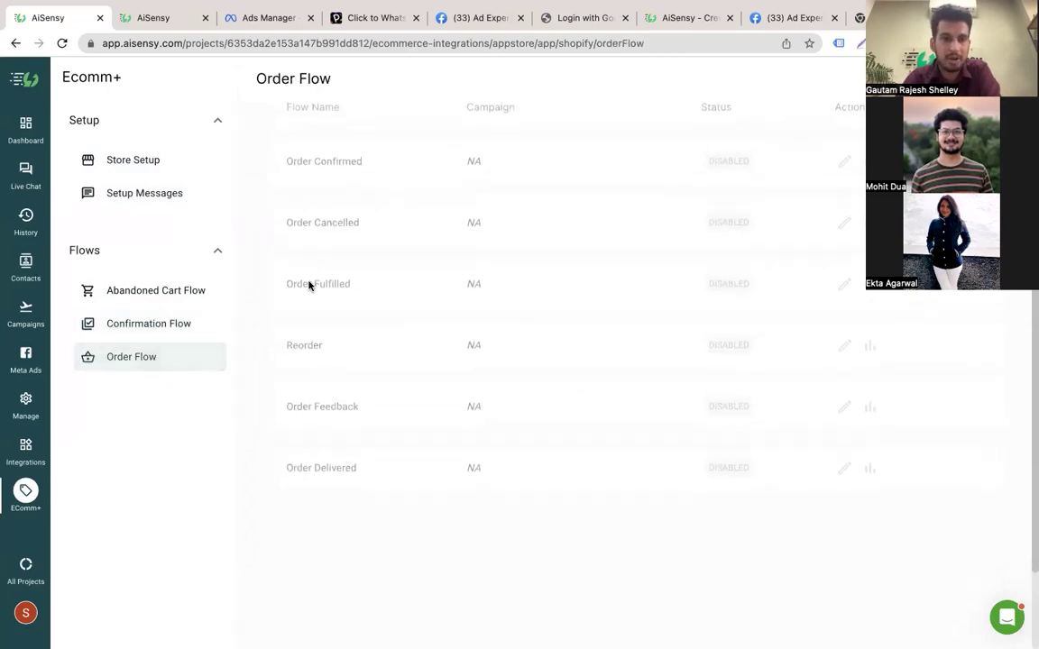
click(159, 290)
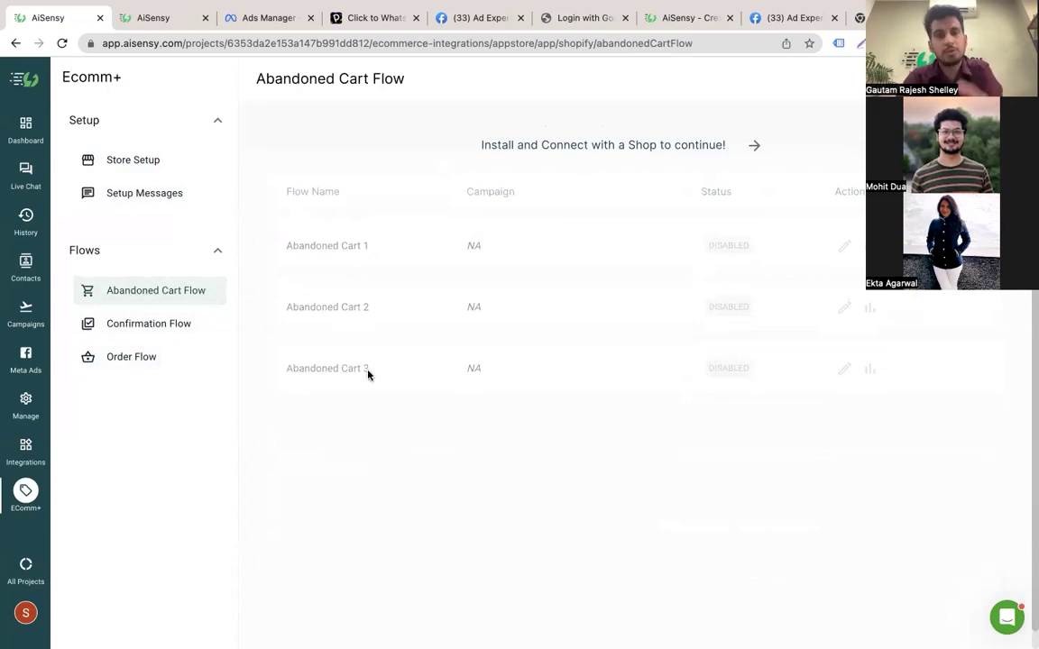
click(140, 162)
click(143, 196)
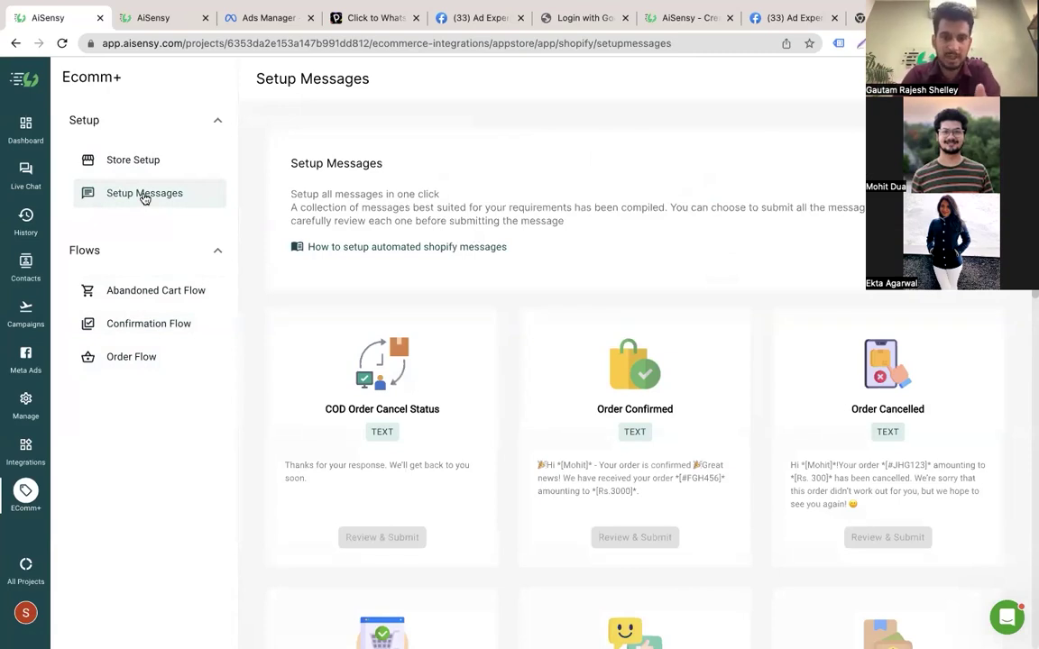
Browse the available app integrations down the App Store listing and back to its beginning
click(25, 446)
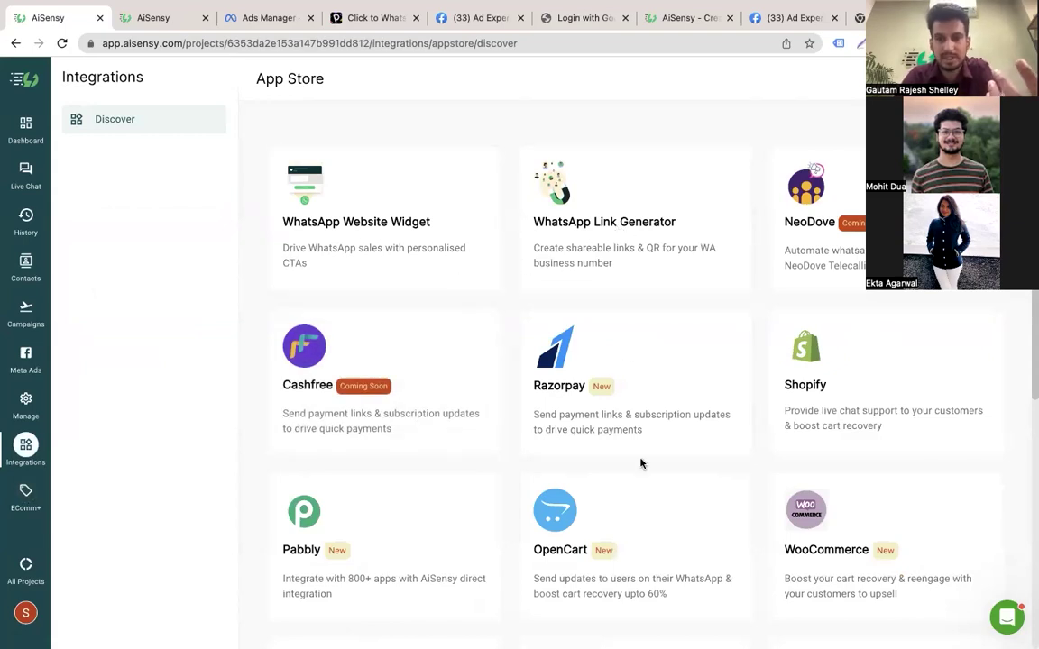
scroll(640, 464, down, 5)
scroll(642, 465, up, 2)
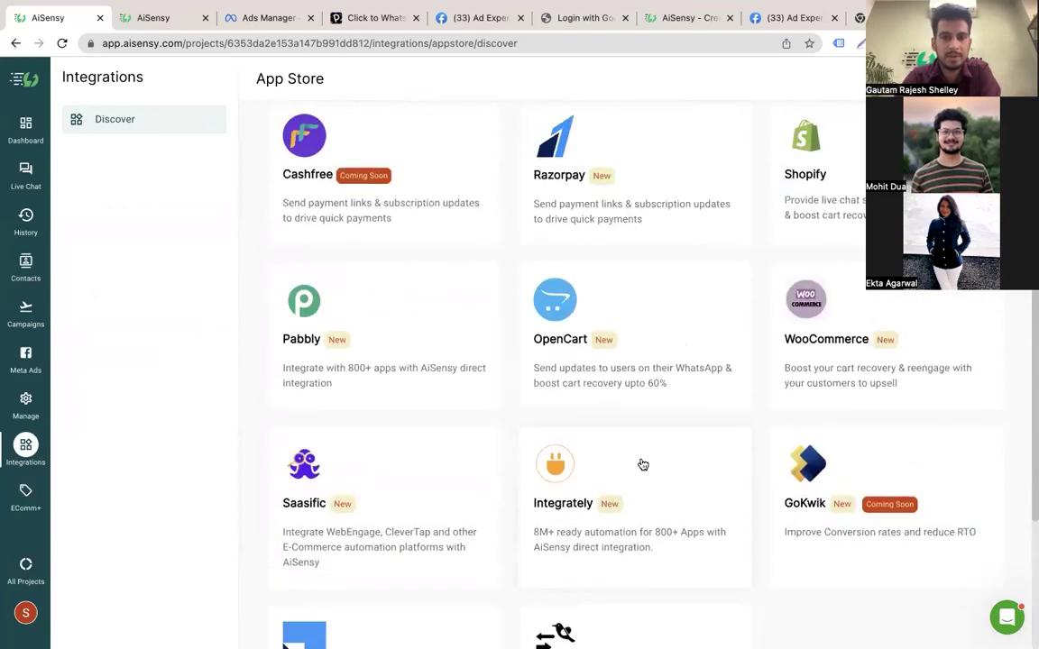
scroll(640, 463, down, 3)
scroll(640, 464, up, 4)
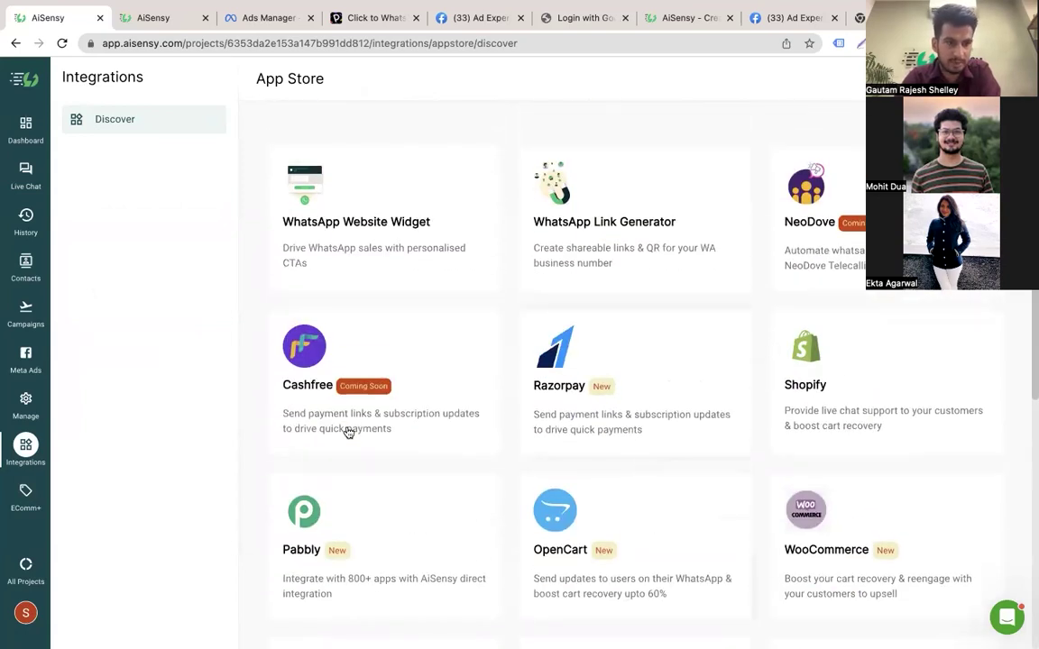
Revisit the Meta ads, campaigns, contacts and history pages in turn, and open the live chat
click(26, 354)
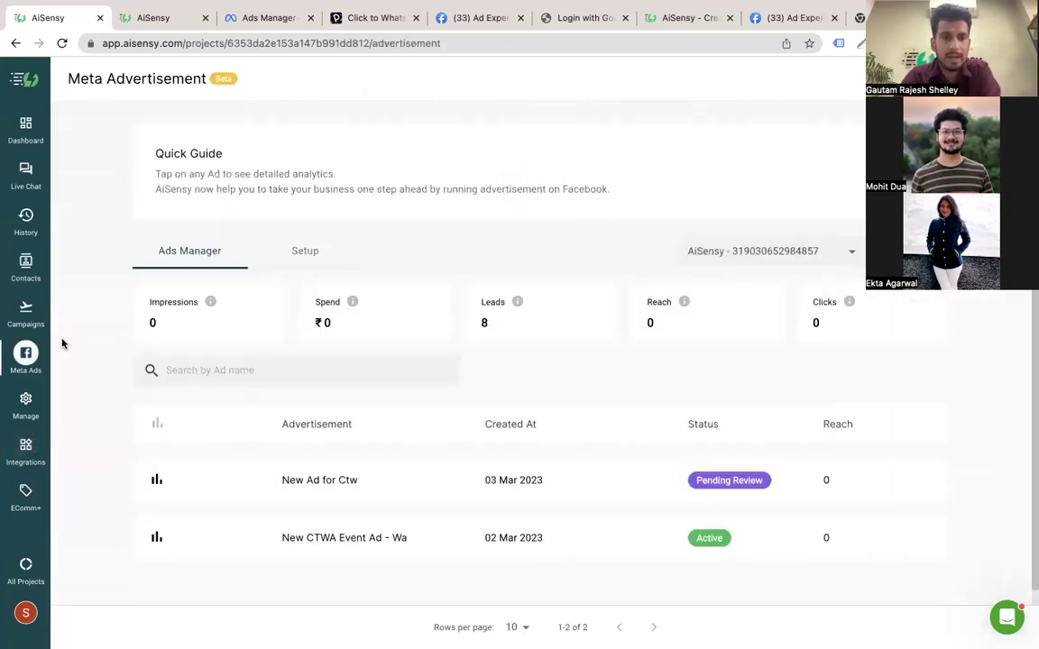
click(26, 310)
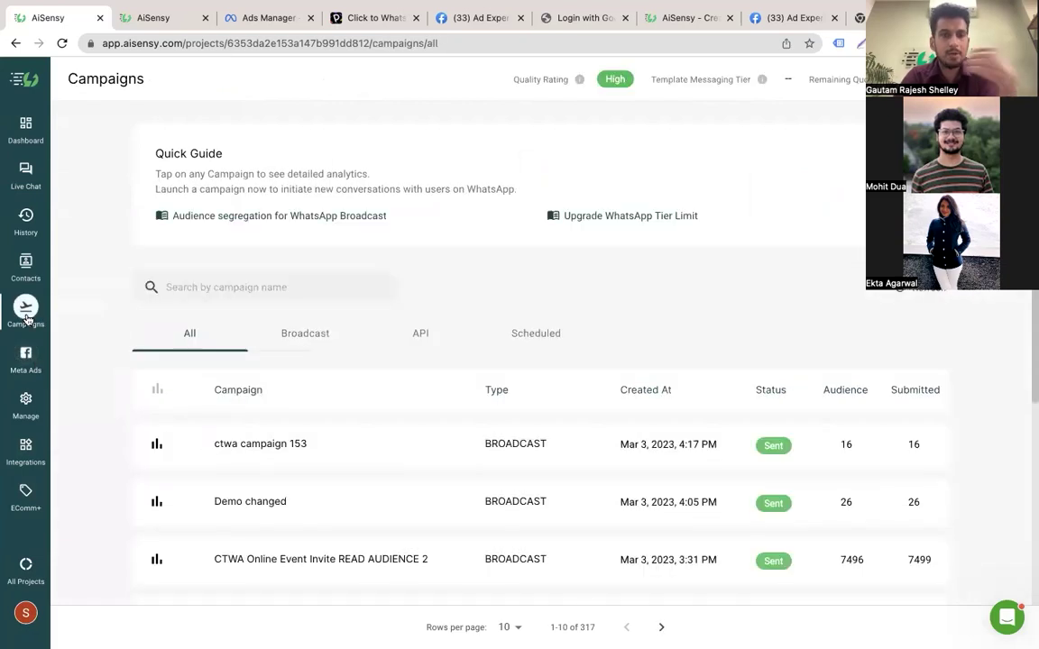
click(27, 262)
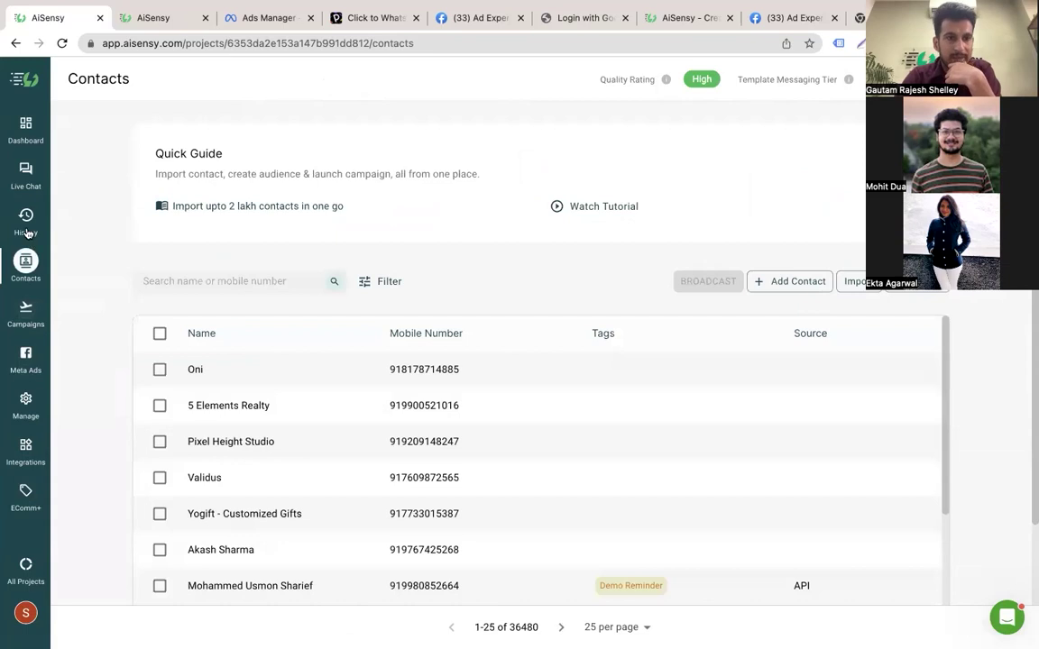
click(26, 216)
click(27, 171)
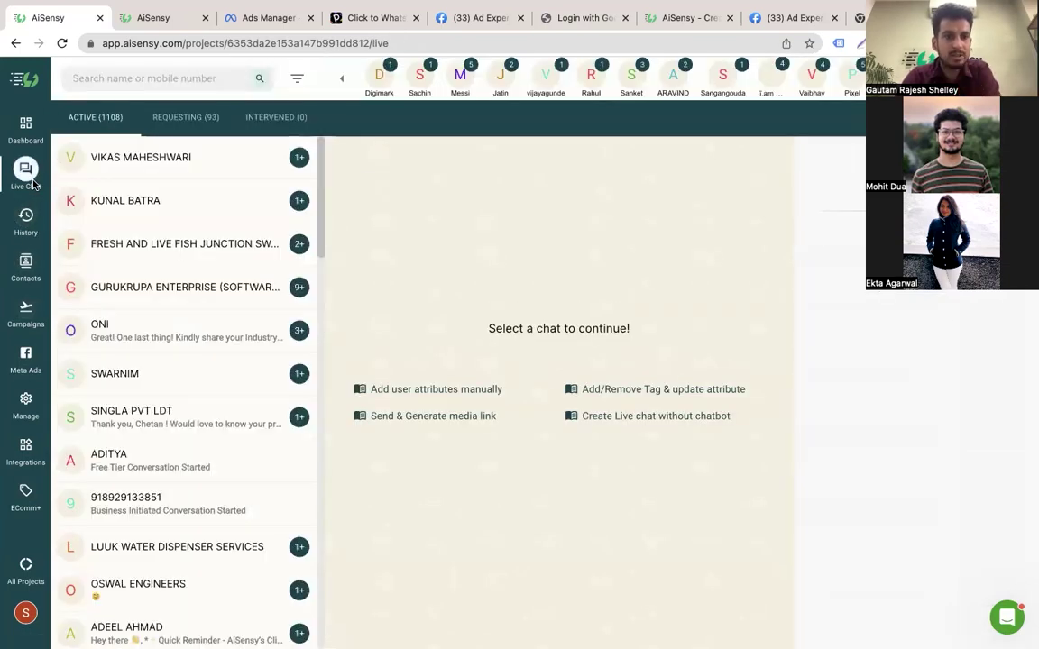
Read the first active contact's conversation from its earlier messages, and list the chats requesting intervention
click(133, 155)
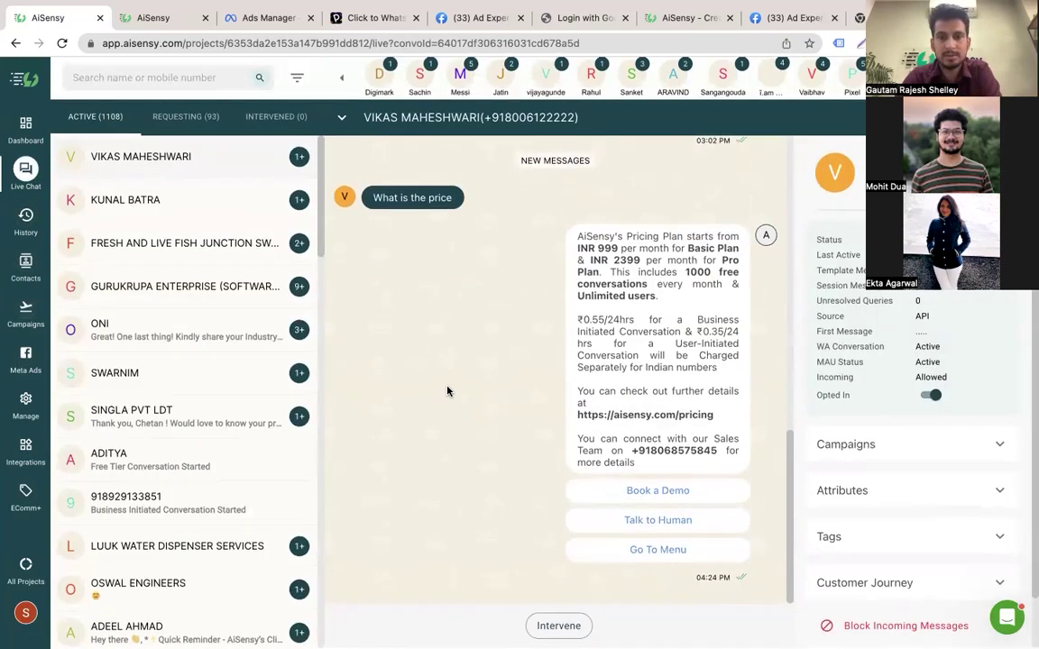
scroll(447, 391, up, 1)
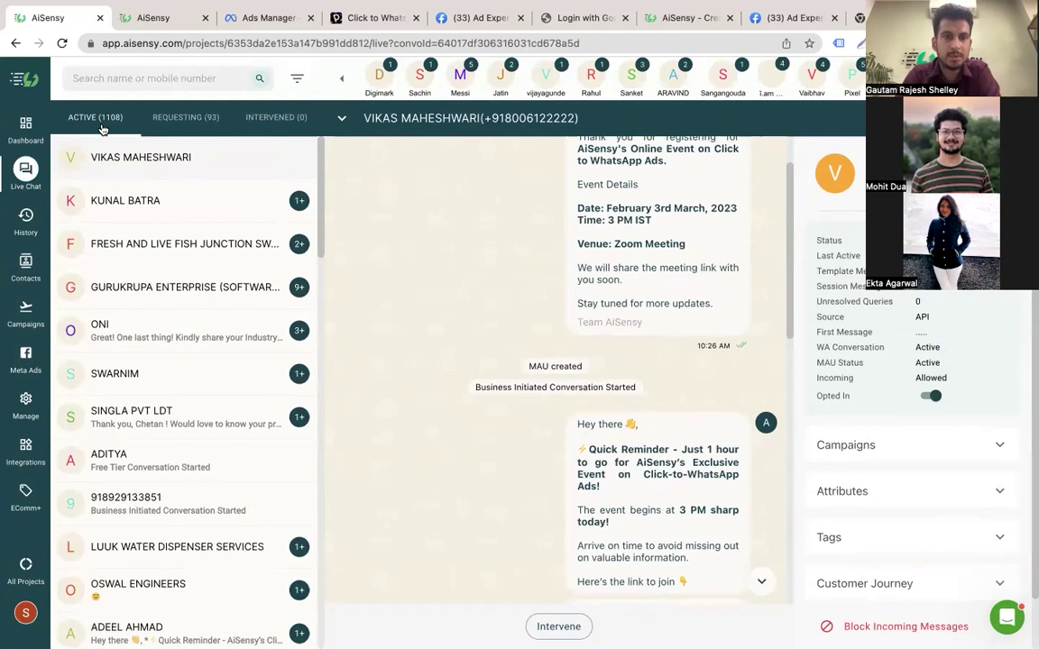
click(147, 127)
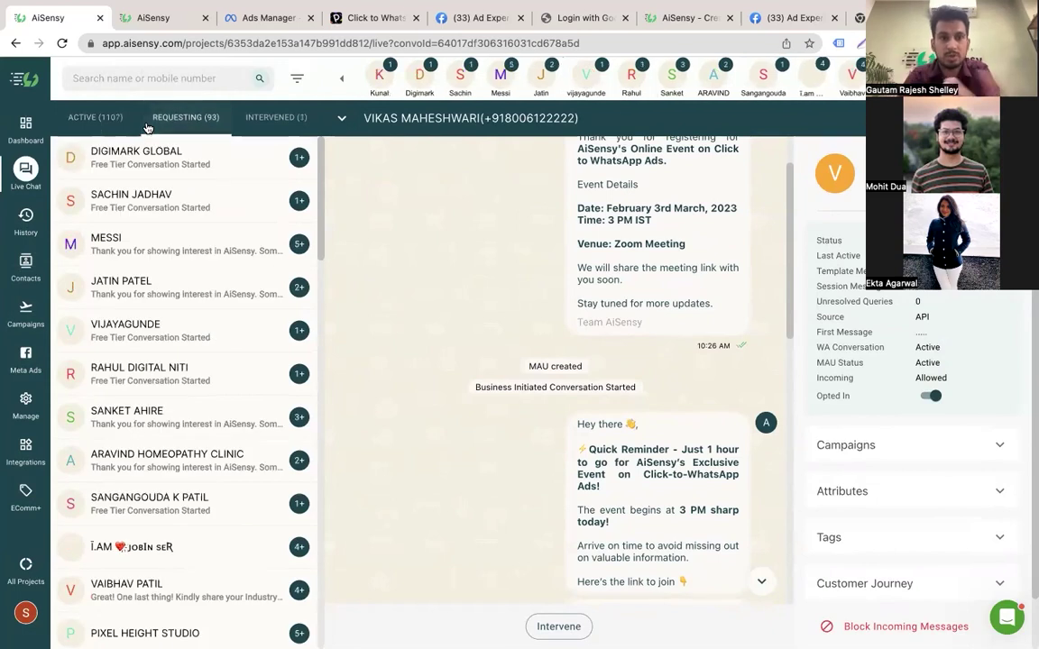
List the intervened chats, filter them to the last teammate shown in the intervention filter, and look through them
click(236, 116)
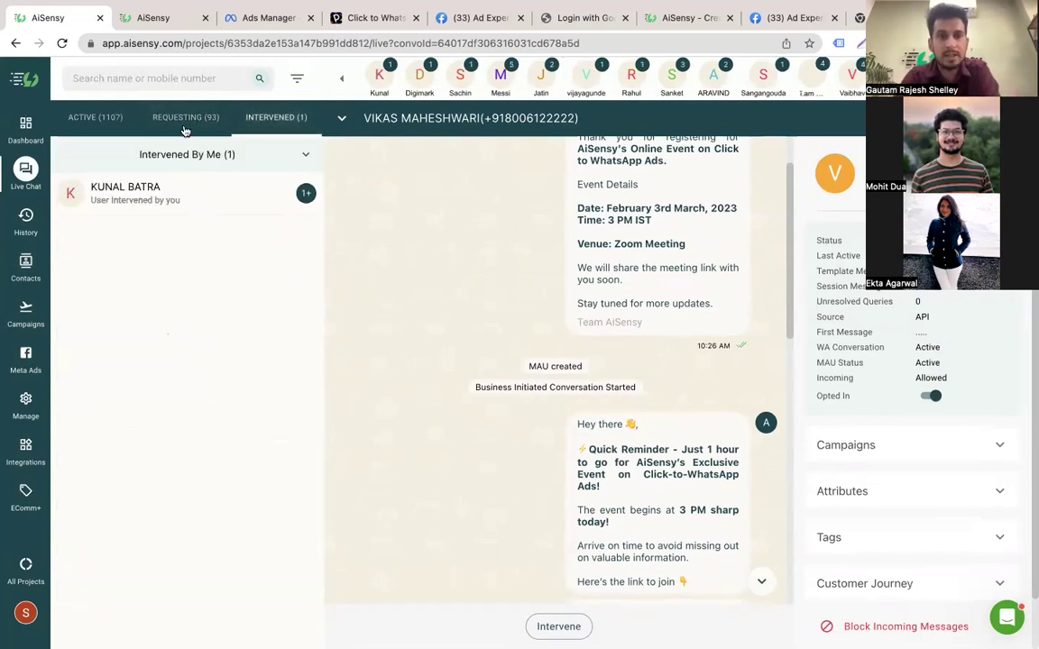
click(201, 156)
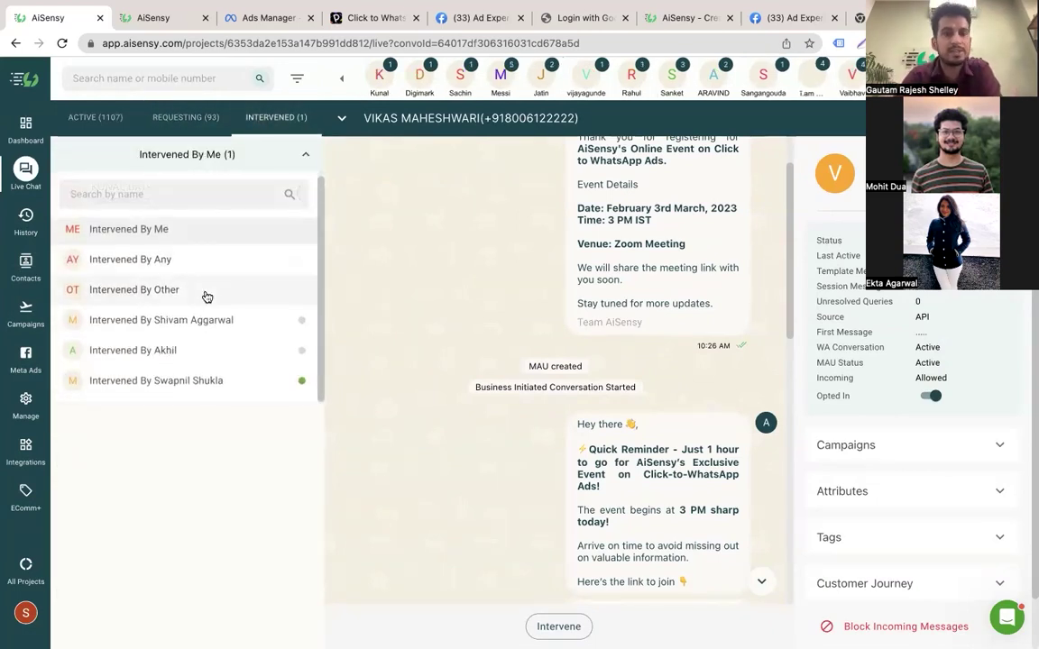
click(207, 381)
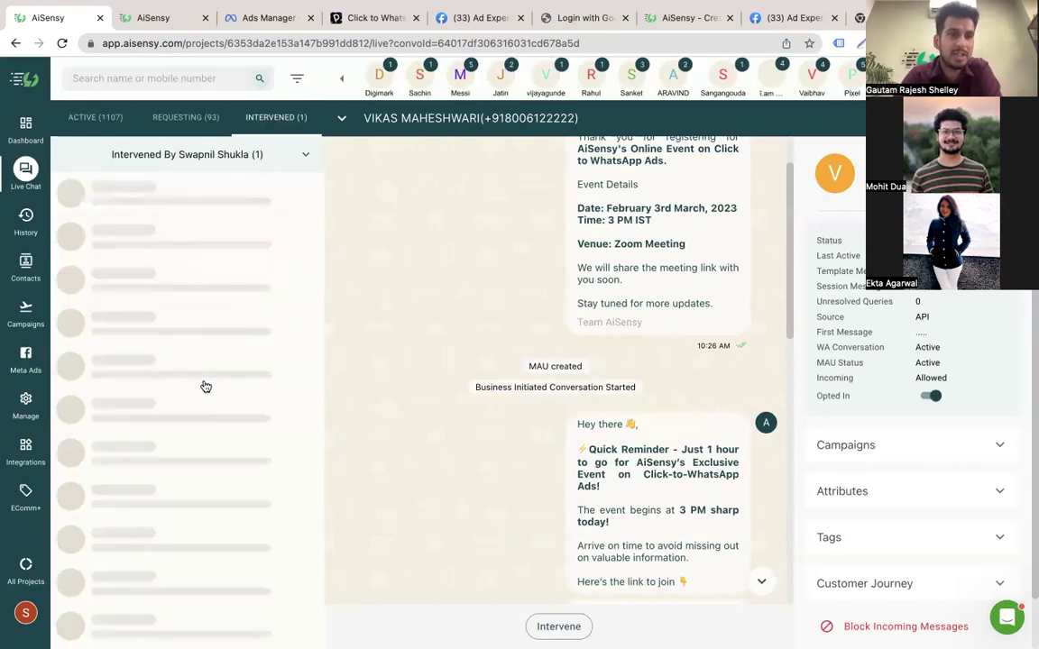
scroll(225, 357, down, 5)
scroll(224, 358, up, 5)
click(252, 158)
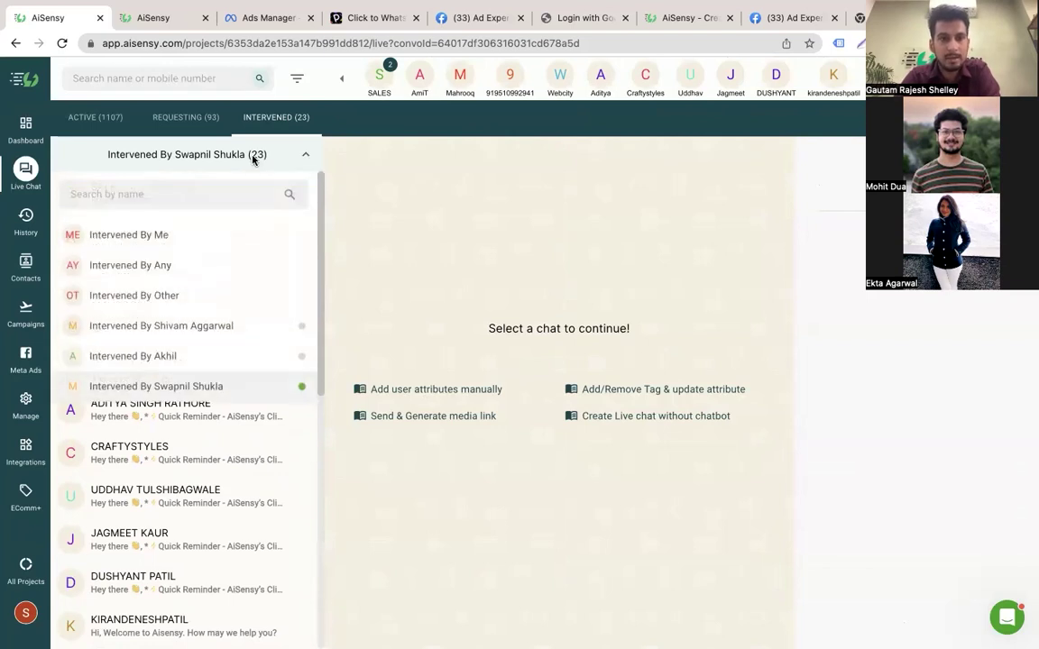
click(401, 276)
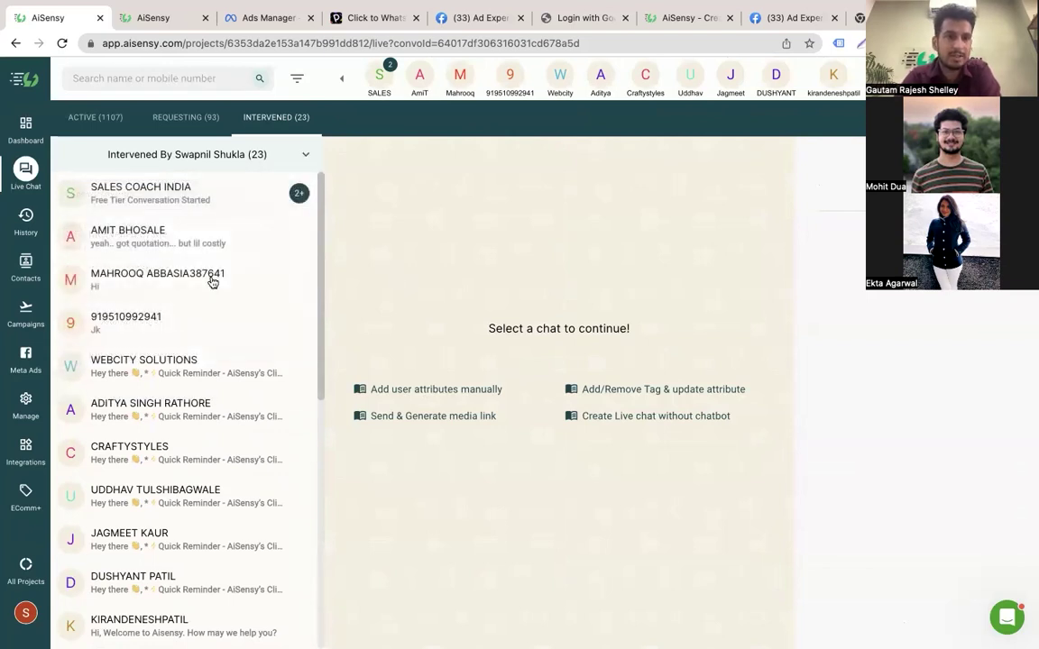
Take over the teammate's third chat and filter the intervened chats to Intervened By Me
click(211, 281)
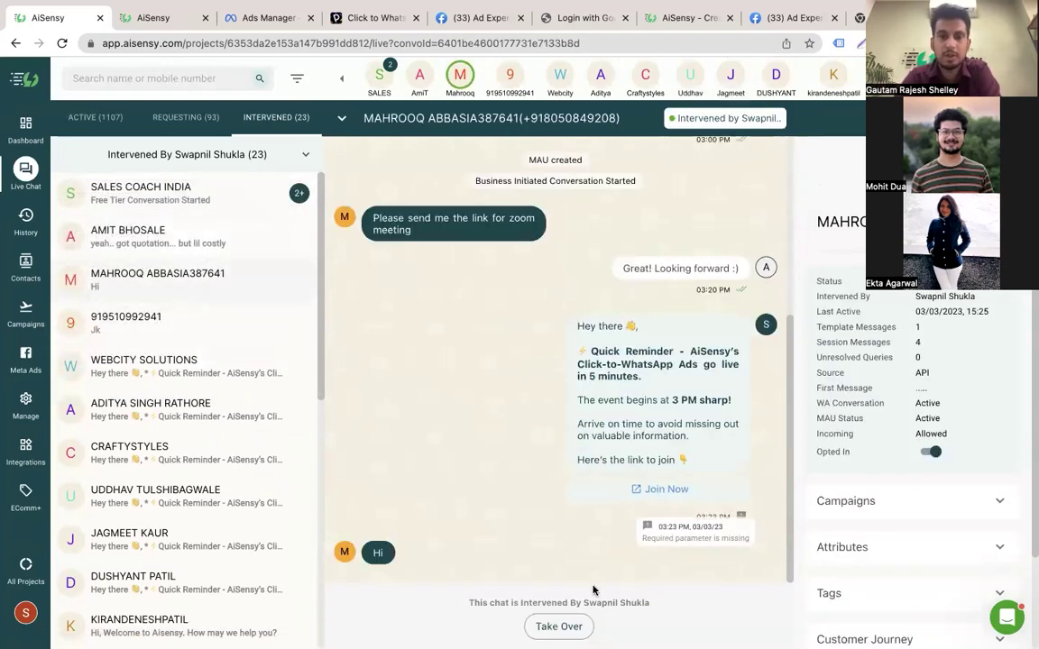
click(582, 626)
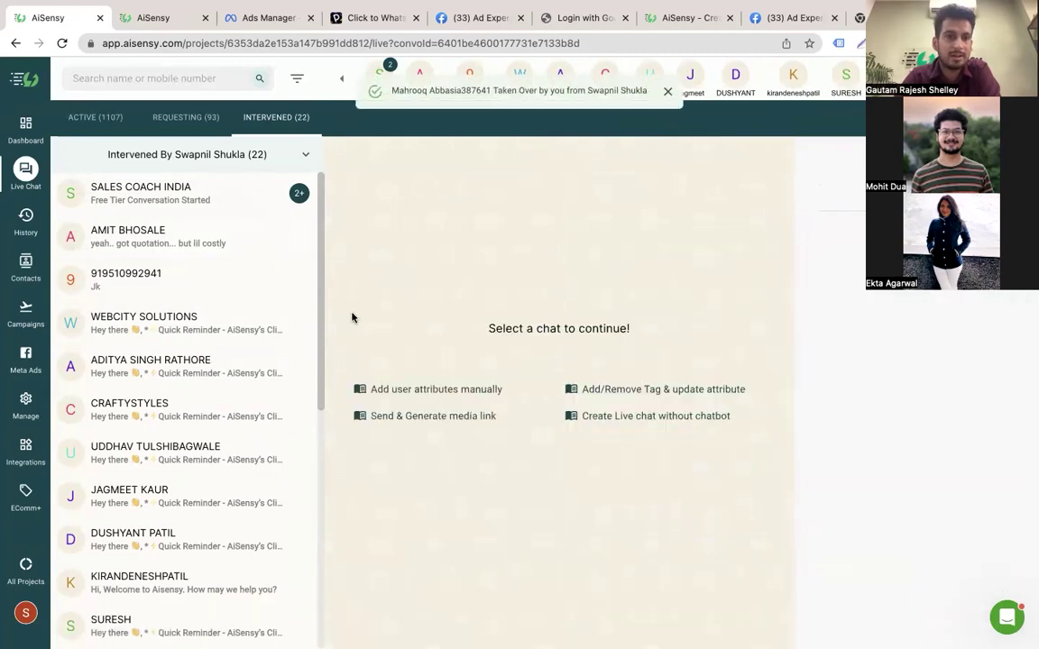
click(260, 148)
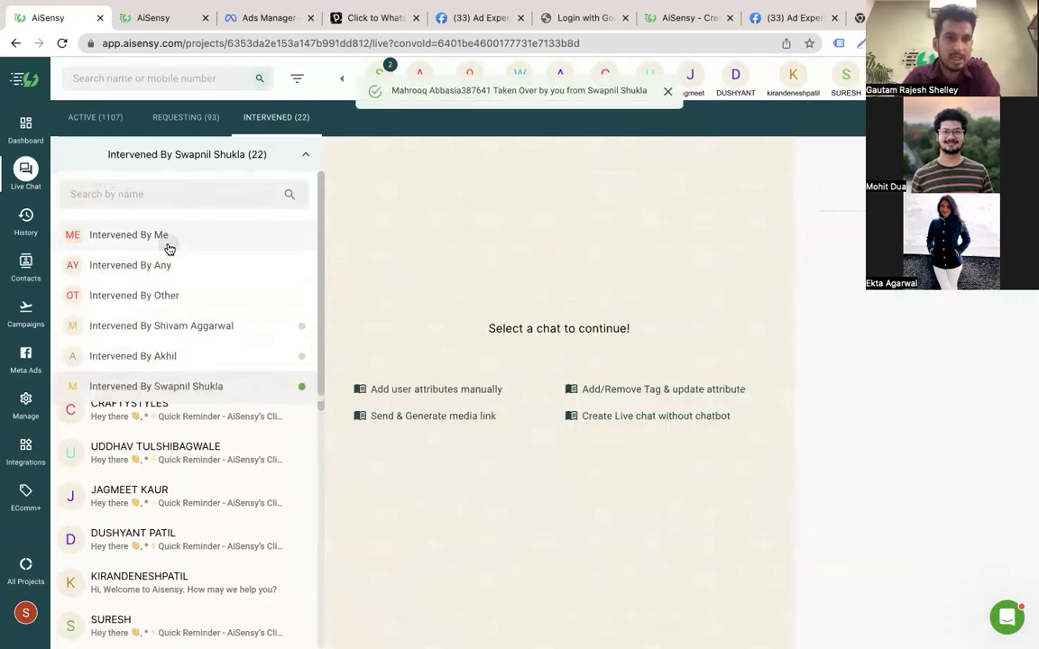
click(167, 239)
Open the first chat intervened by me and view the options for transferring it to another agent
click(213, 190)
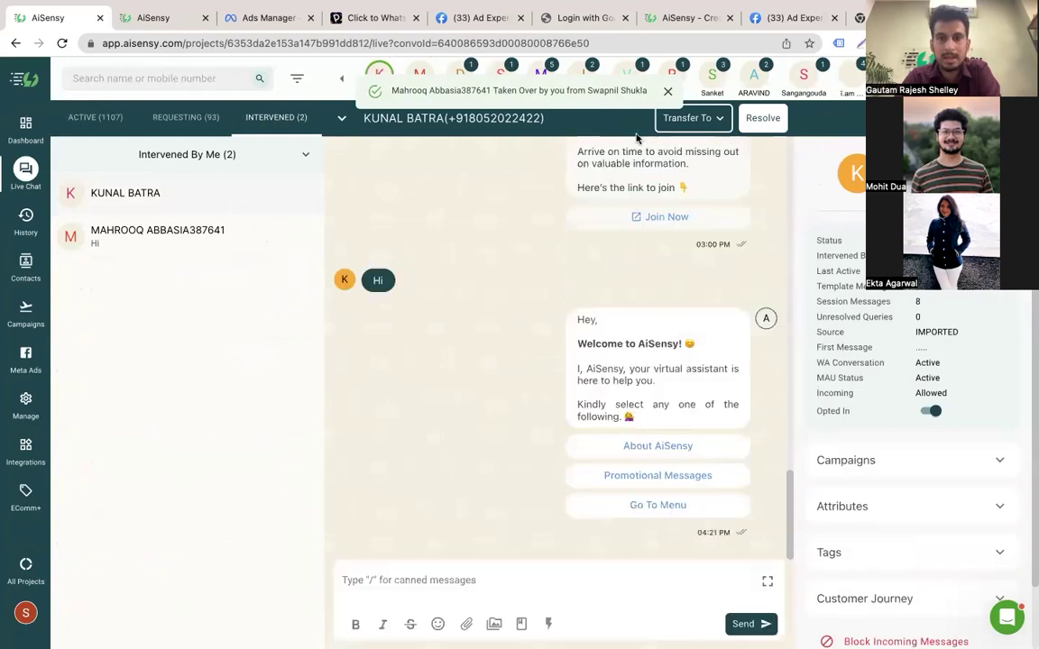
click(718, 118)
click(585, 235)
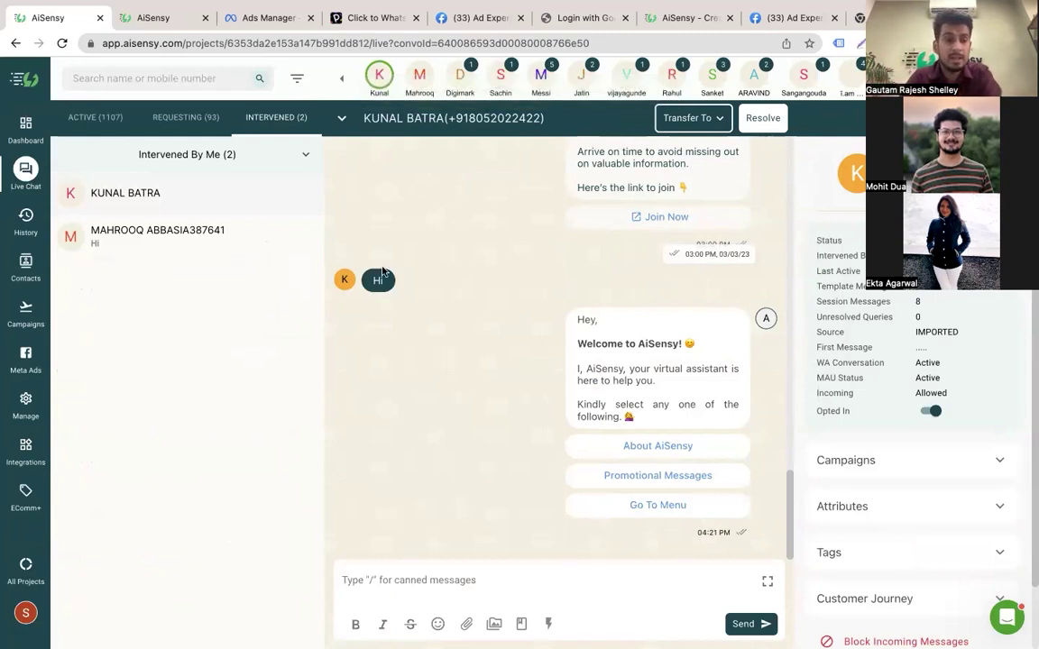
Open the project's agent management page and look over its team members and their roles
click(25, 402)
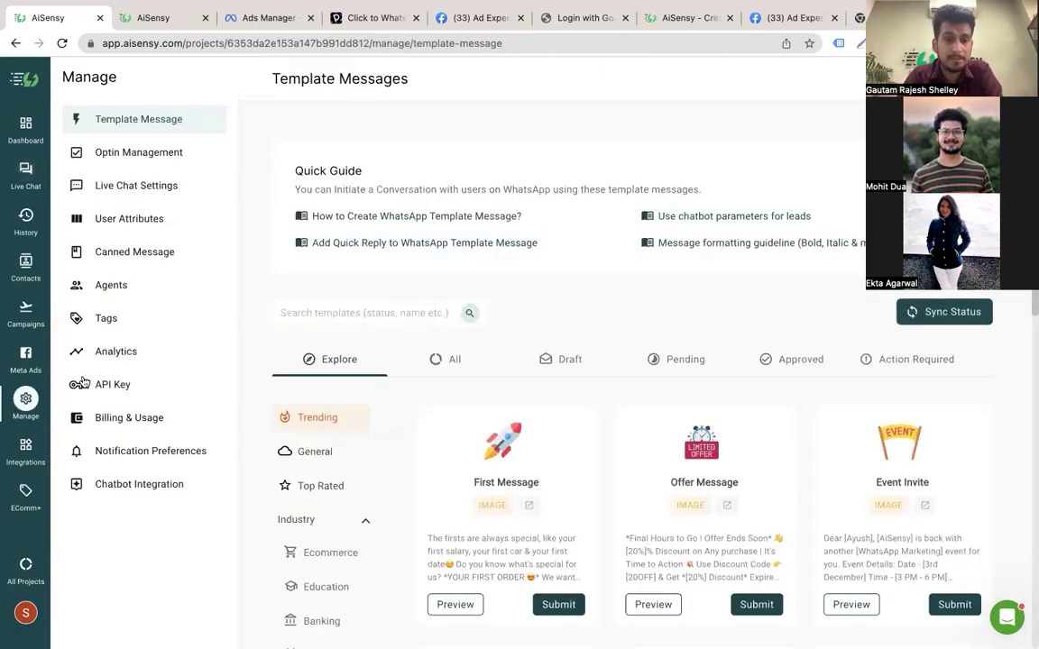
click(140, 282)
scroll(355, 338, down, 1)
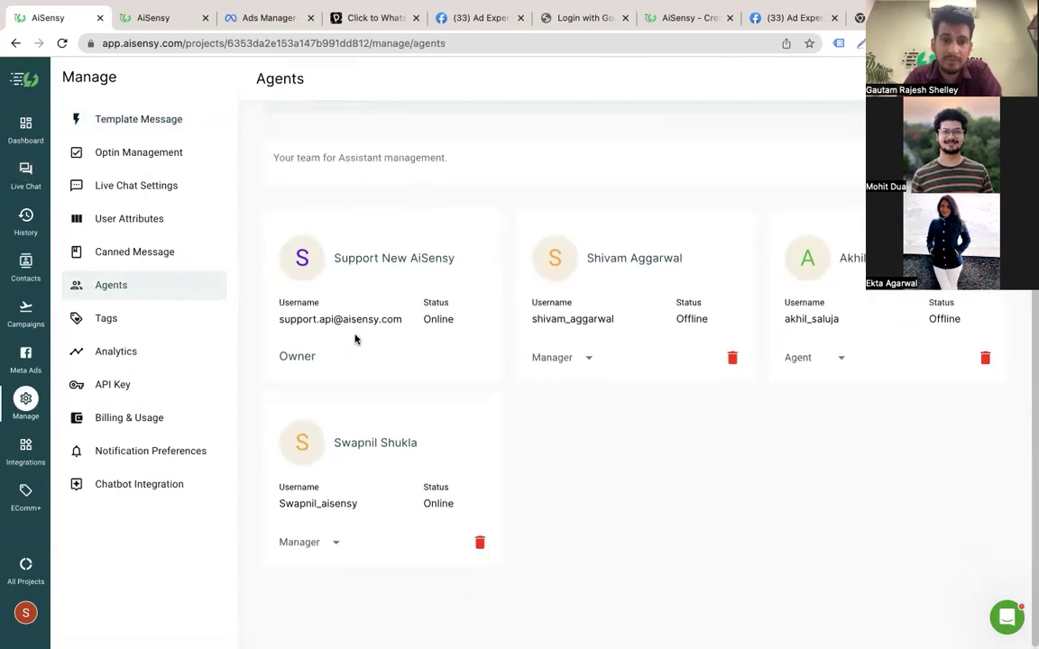
scroll(371, 342, up, 1)
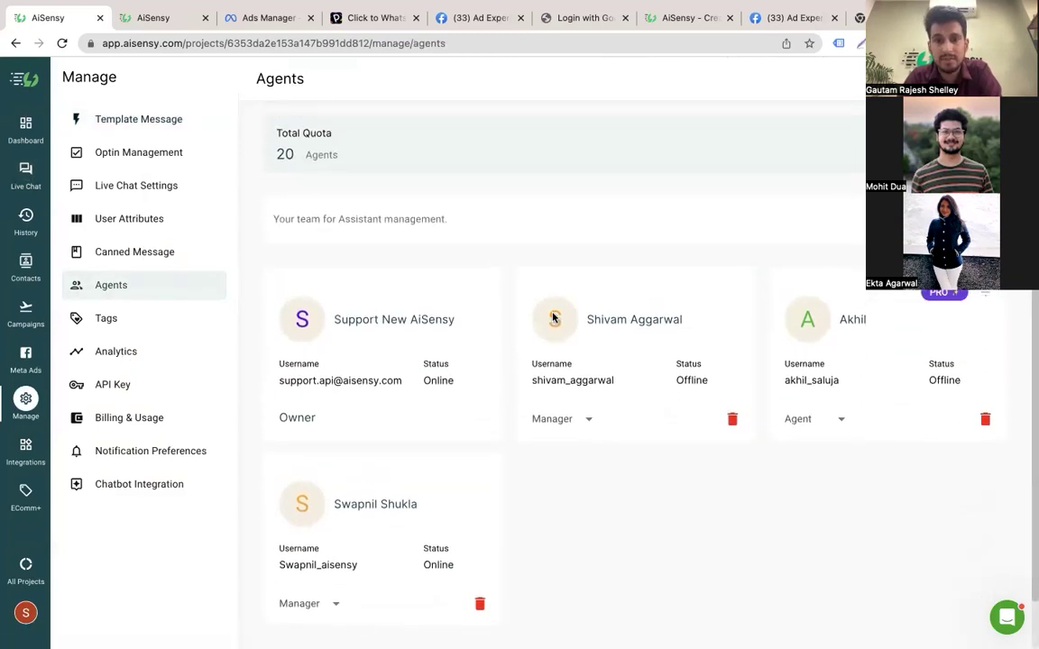
scroll(451, 306, down, 2)
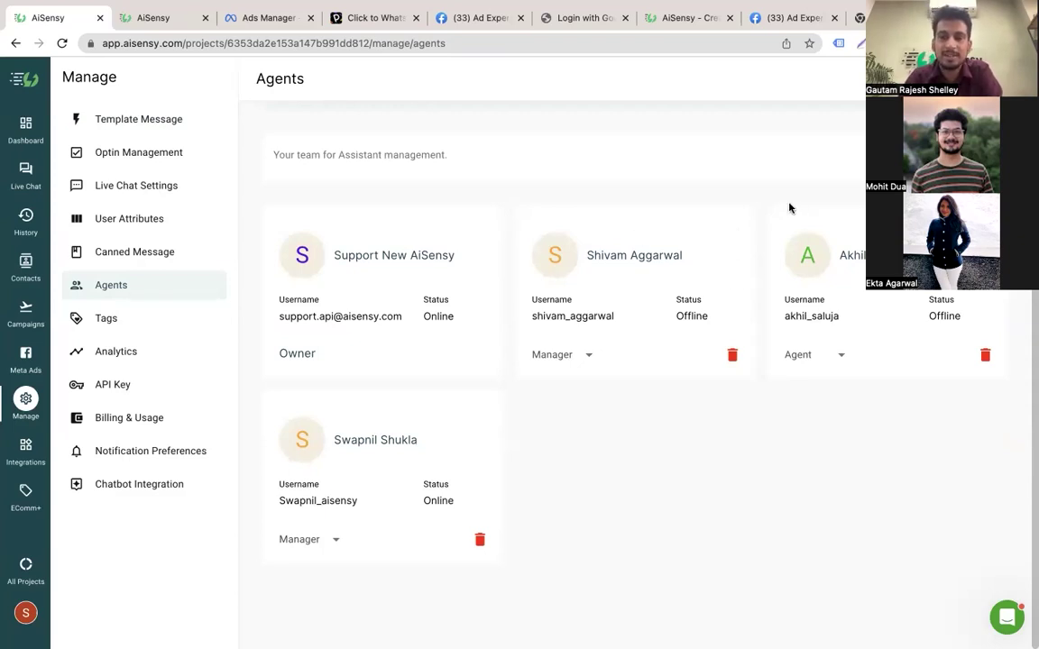
Switch to the AiSensy Demo project and open its agent management page
click(40, 561)
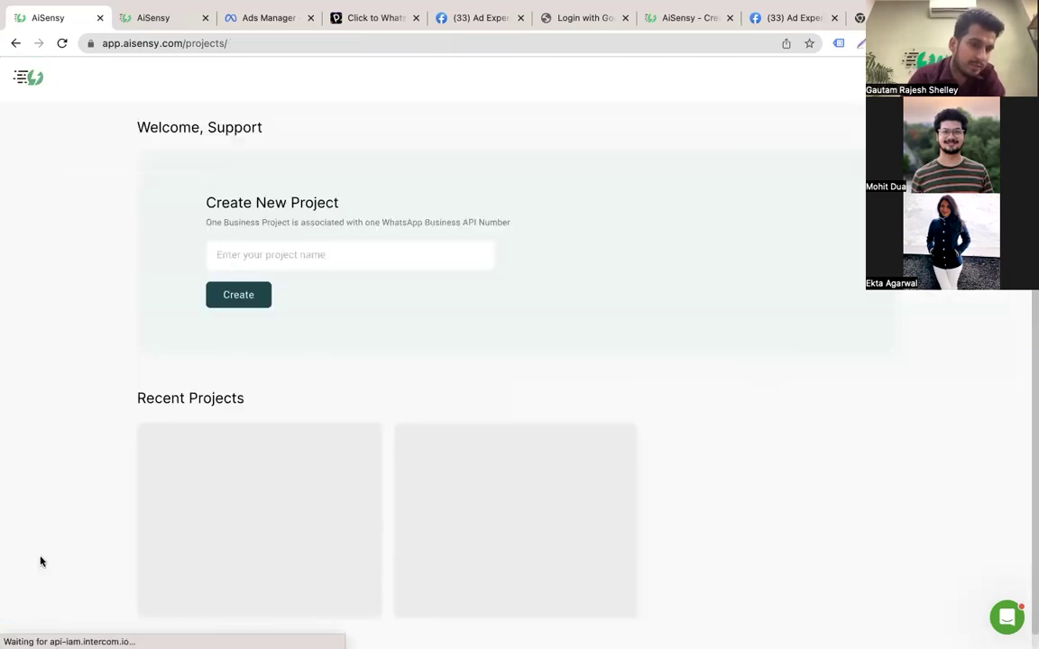
scroll(323, 438, down, 5)
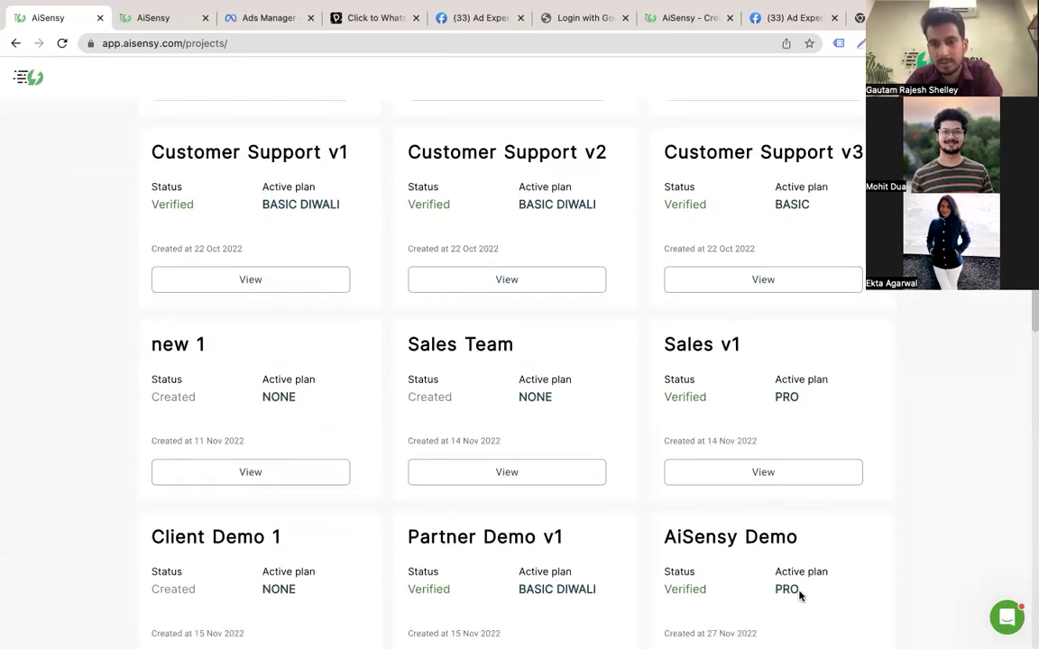
scroll(798, 595, down, 1)
click(797, 593)
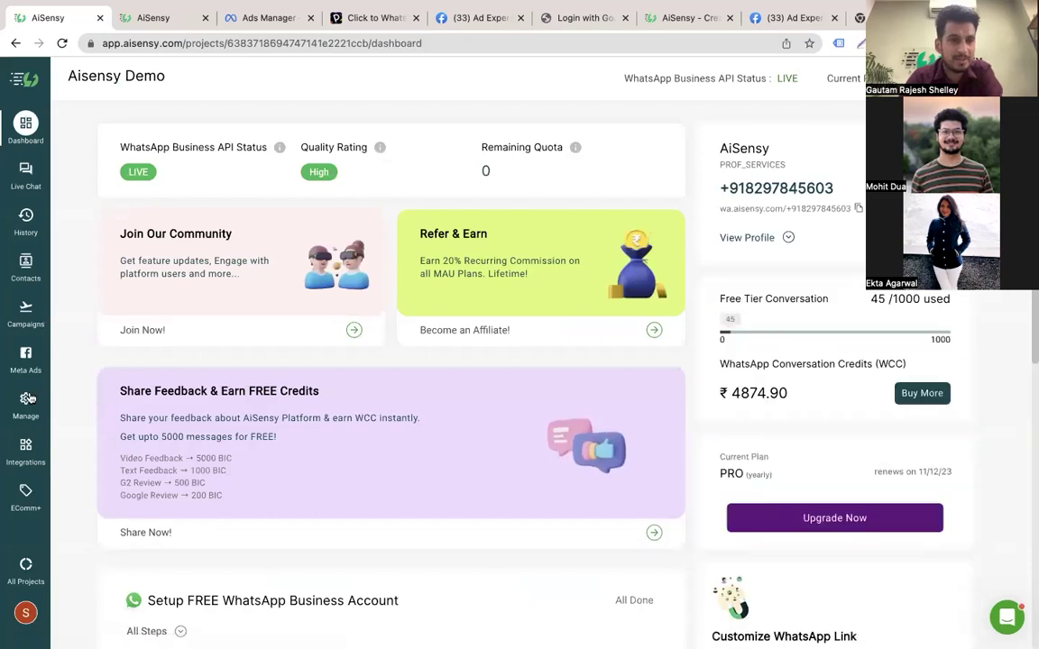
click(26, 399)
click(116, 287)
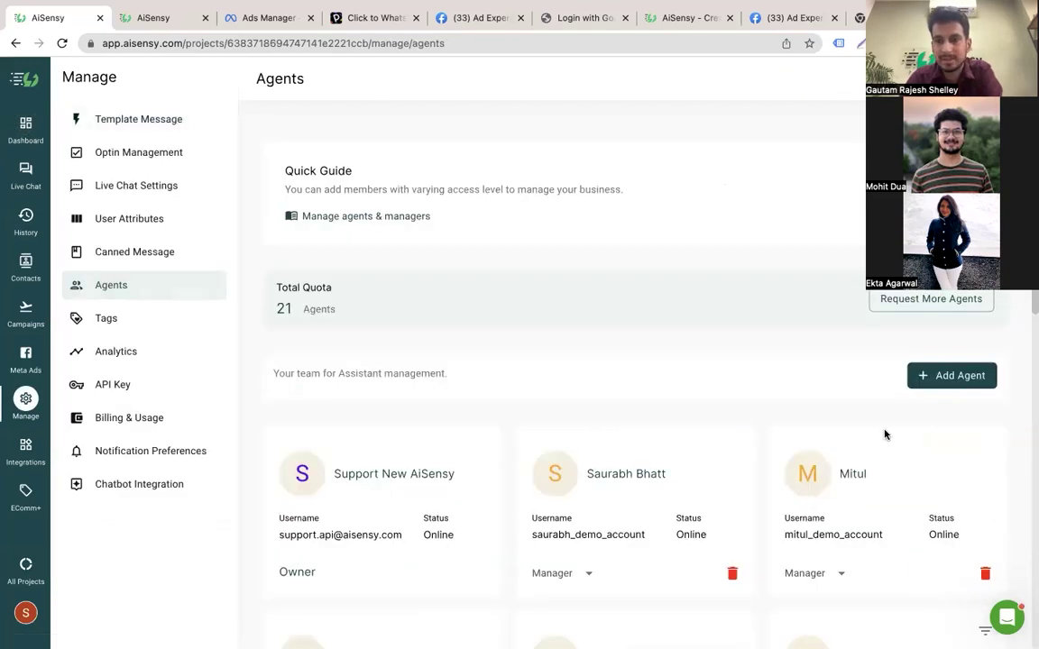
Look through the attributes available for filtering the SampleAg agent's chats, and close the filter without applying one
scroll(883, 434, down, 3)
click(985, 398)
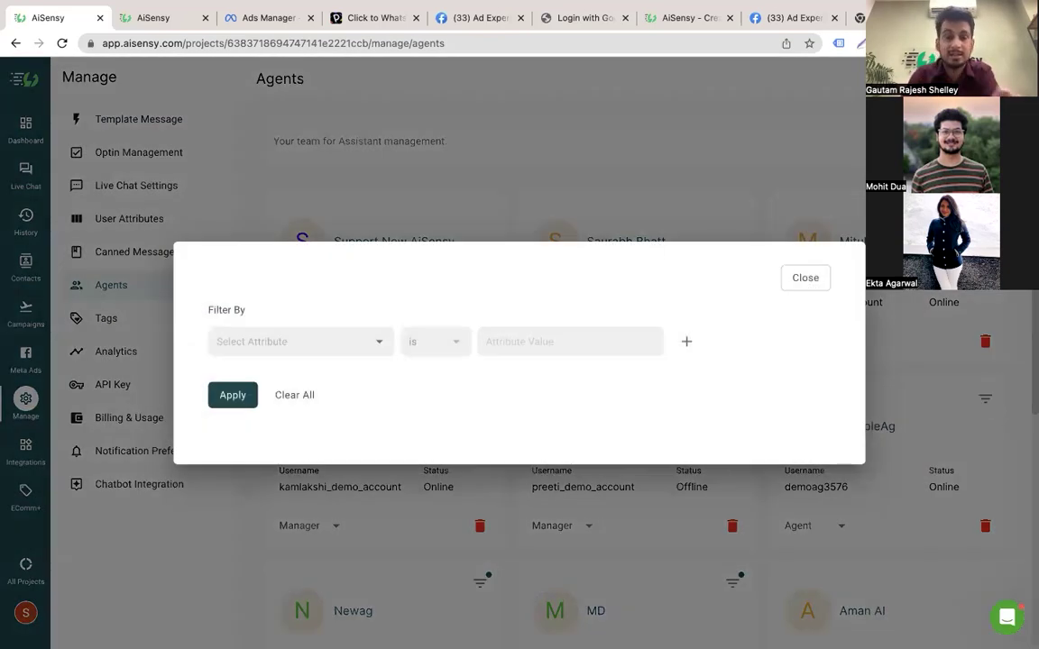
click(374, 342)
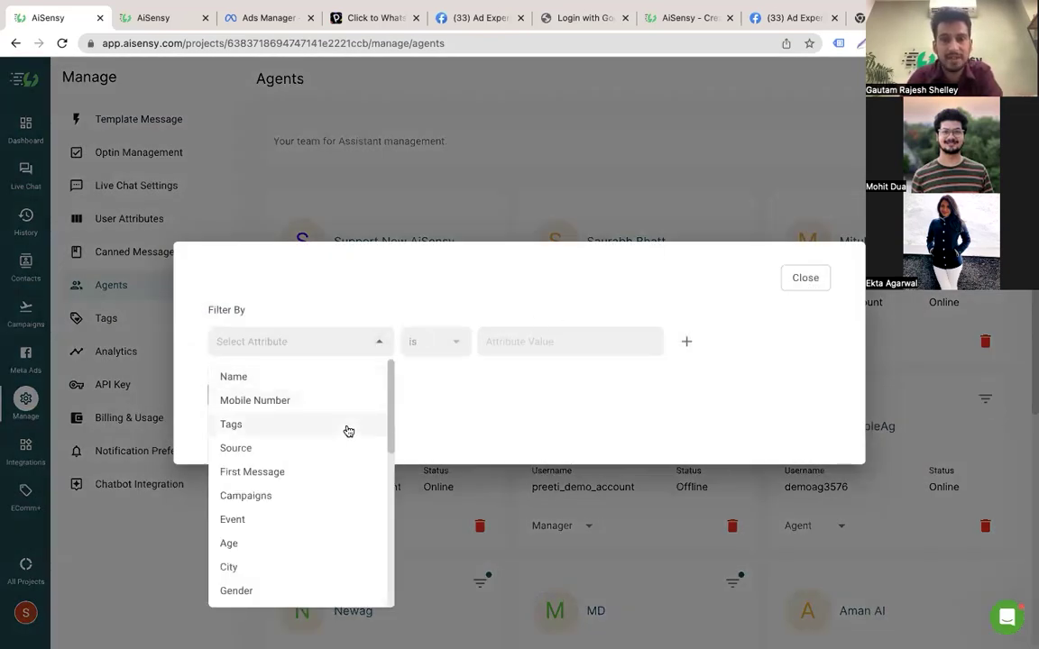
scroll(346, 449, down, 4)
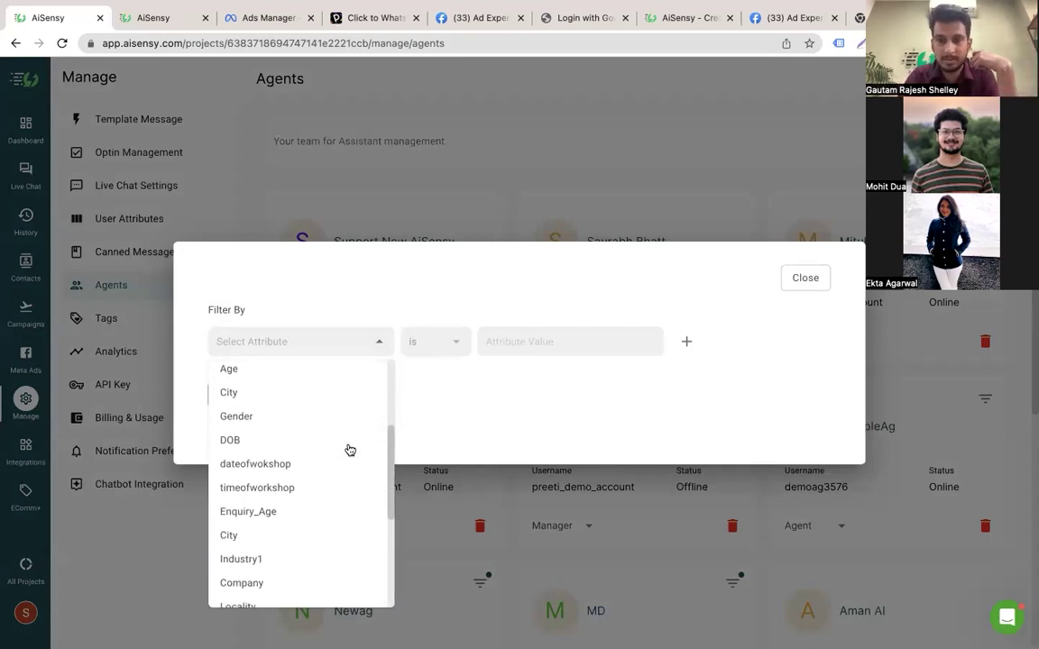
scroll(350, 449, down, 5)
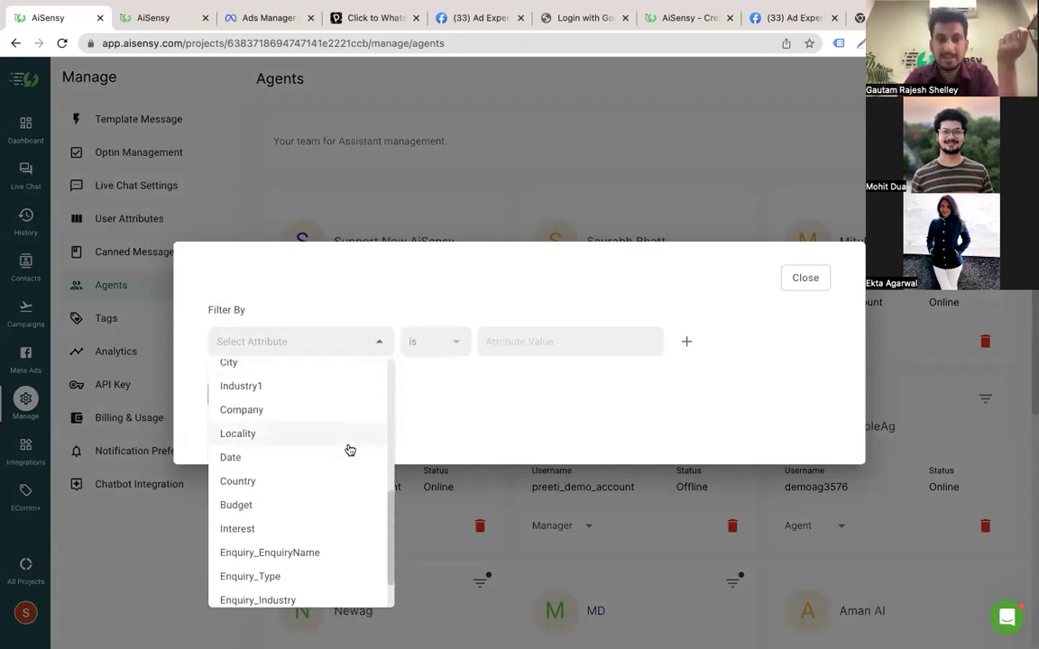
scroll(349, 449, down, 2)
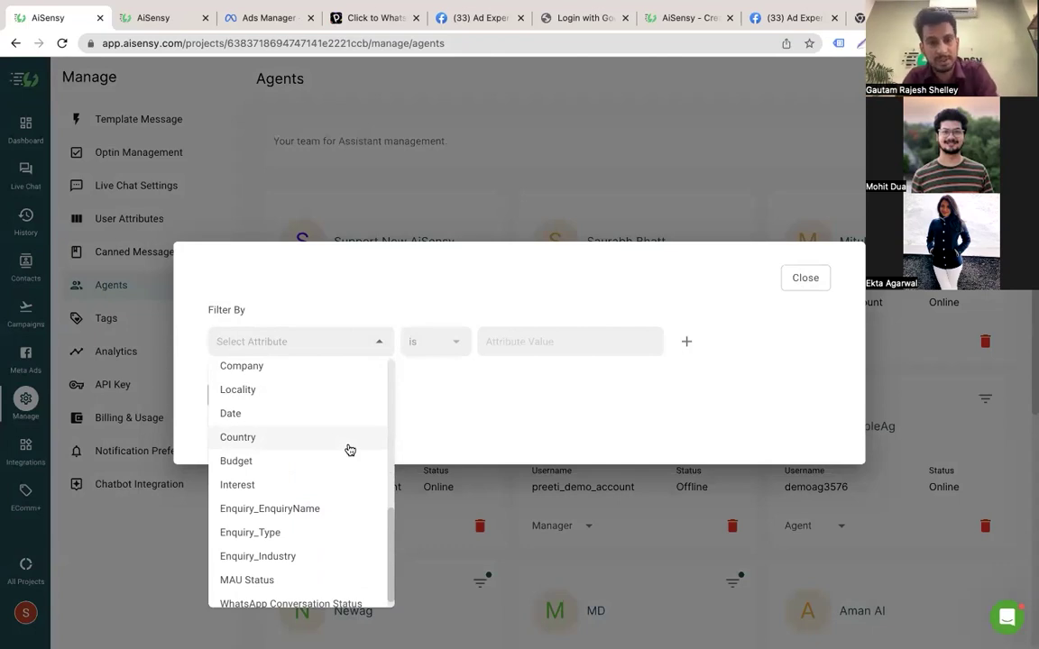
click(517, 421)
click(796, 279)
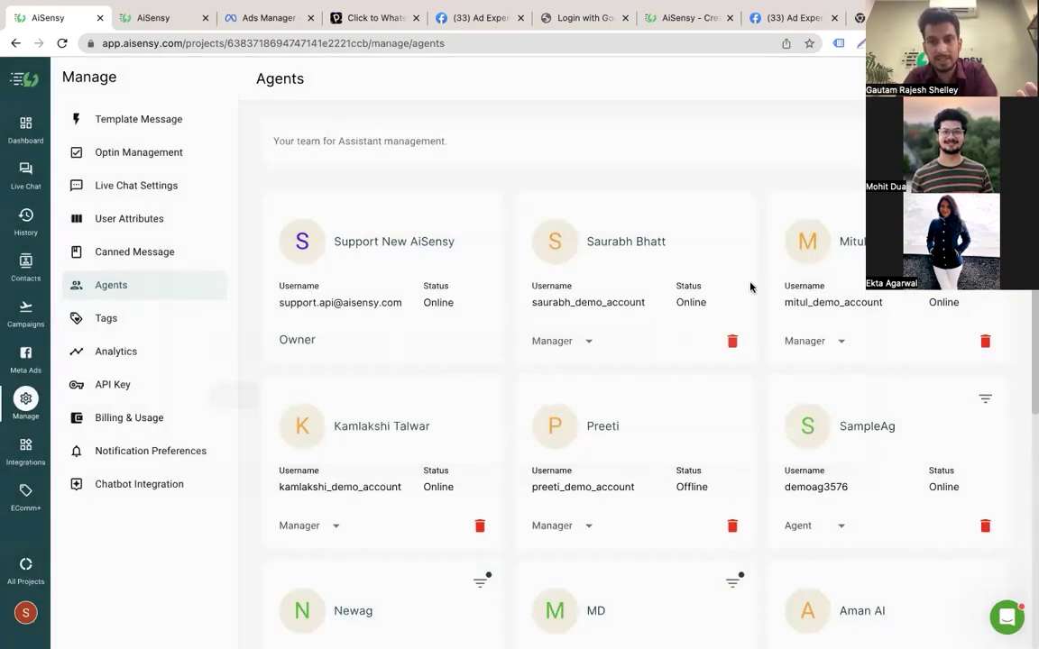
Look over the remaining agents and the role options of one agent, and return to the template messages
scroll(407, 447, down, 6)
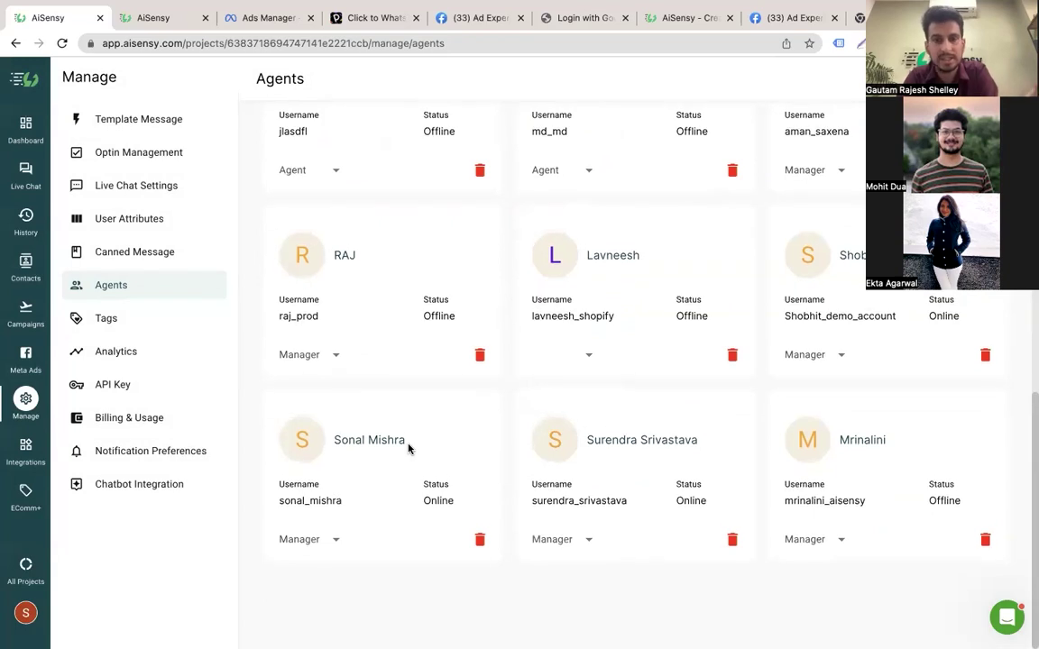
scroll(408, 447, up, 3)
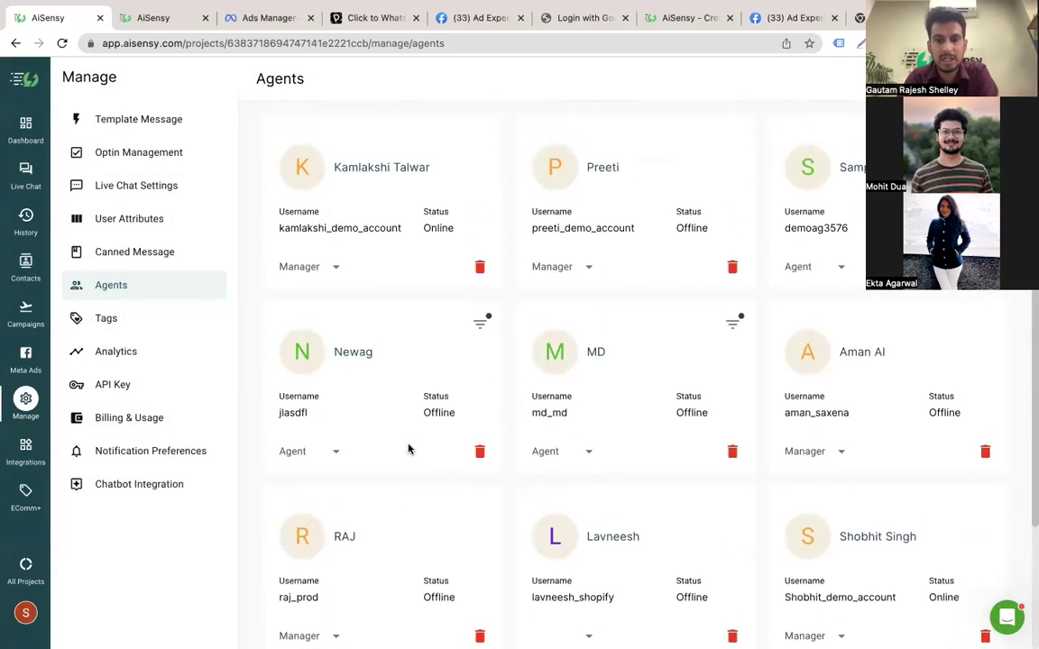
click(550, 450)
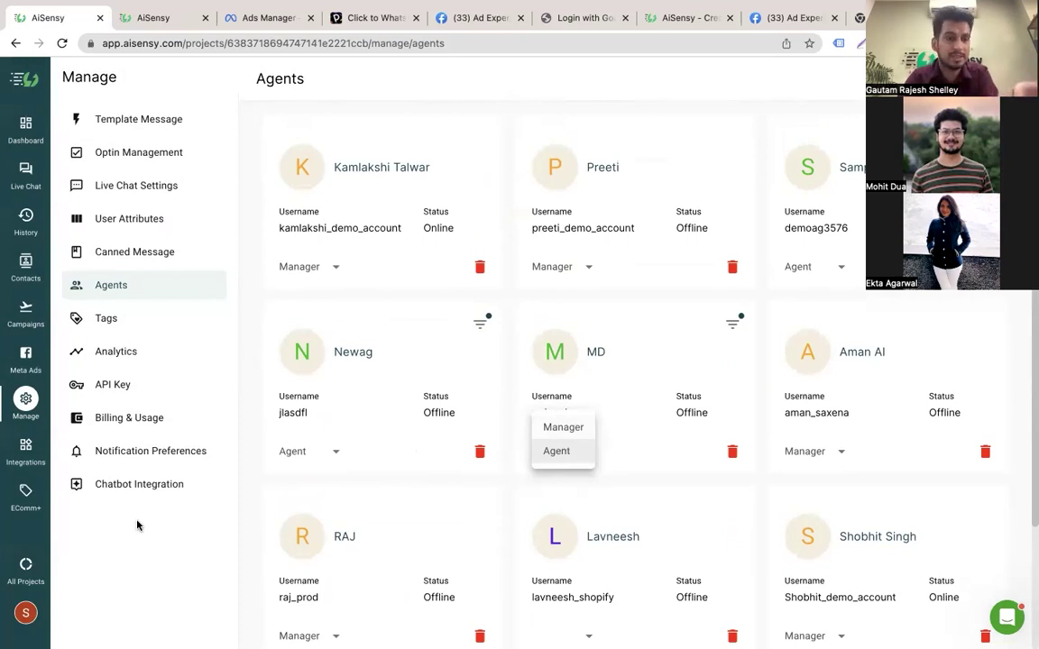
click(25, 458)
click(24, 395)
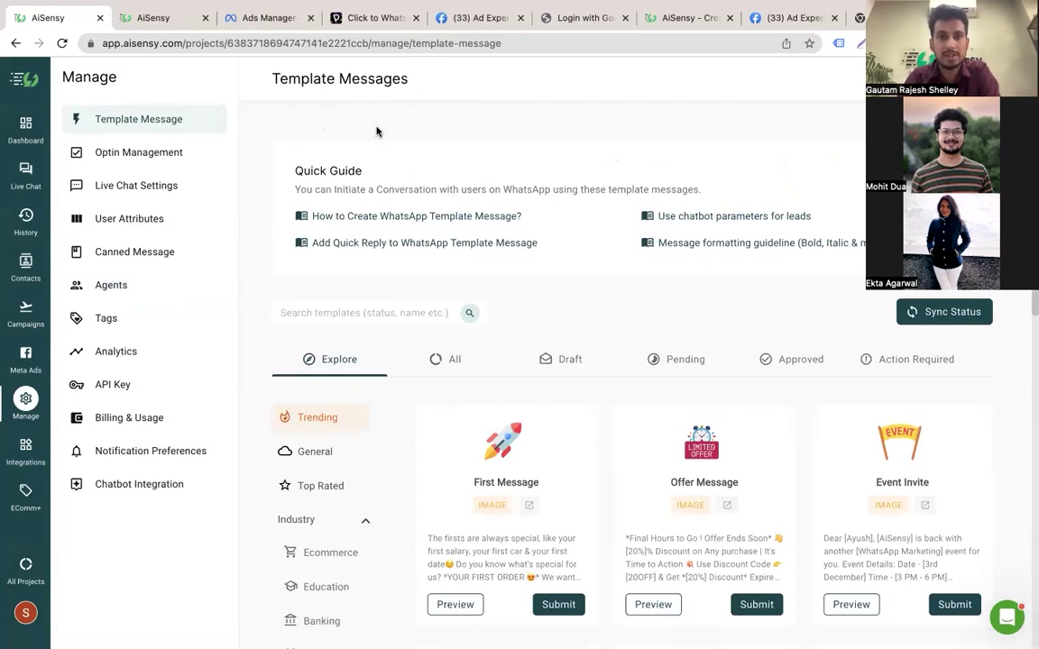
Switch to the generated WhatsApp short link for the webinar message and select its address, wa.aisensy.com/kgdkXq
click(672, 18)
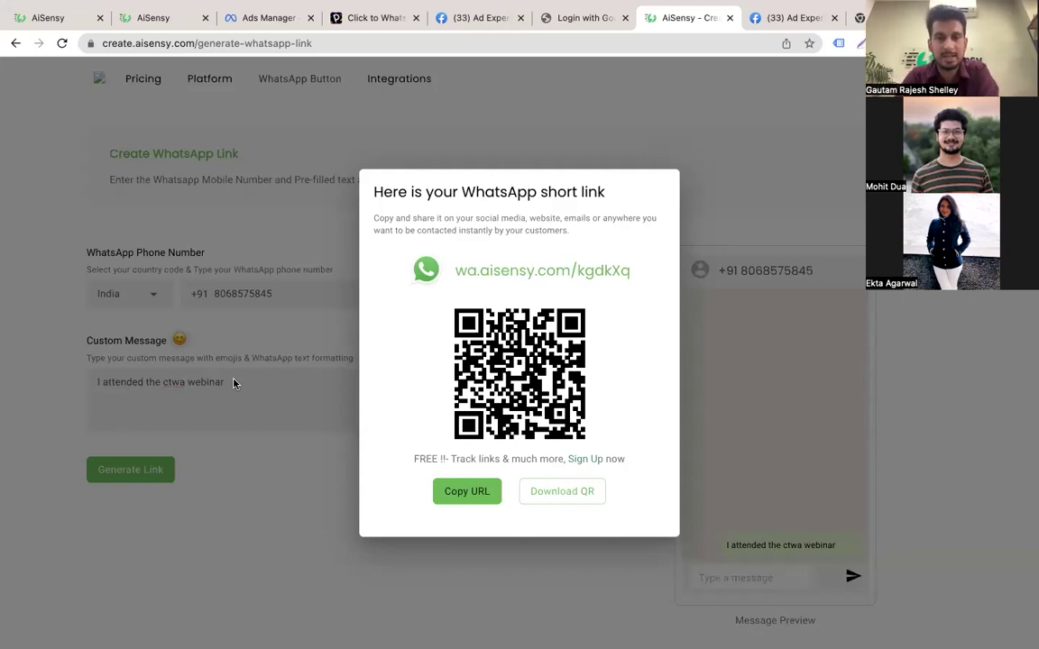
drag(631, 273, 458, 273)
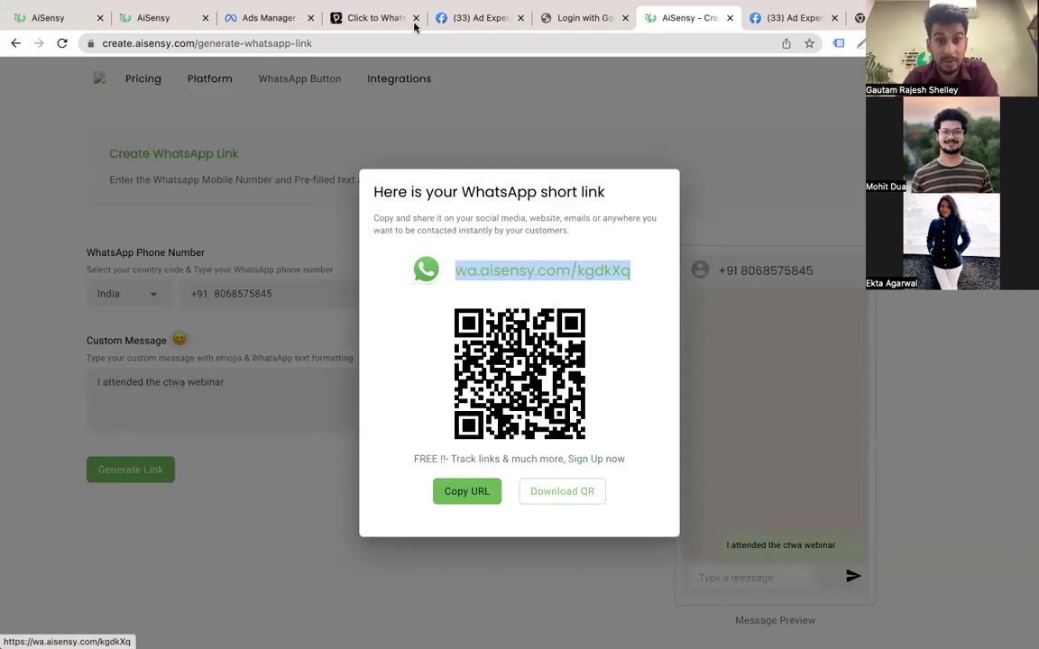